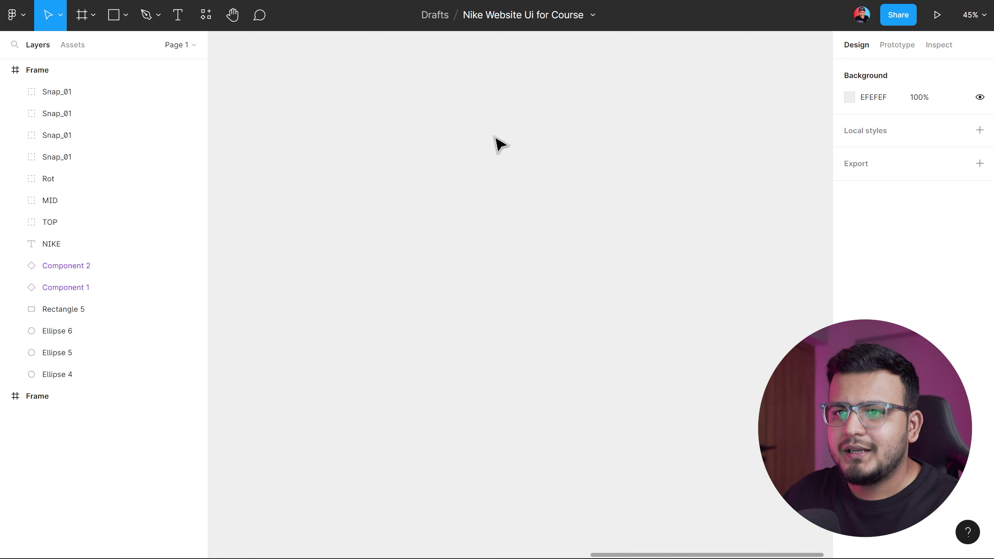
Draw a trial ellipse on the empty canvas, then delete it.
left_click(126, 22)
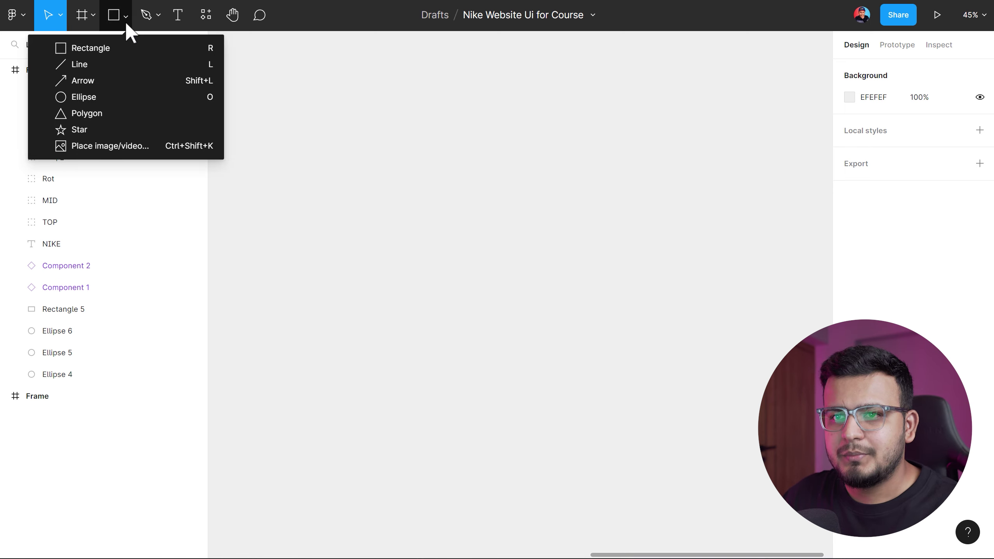
key("Escape")
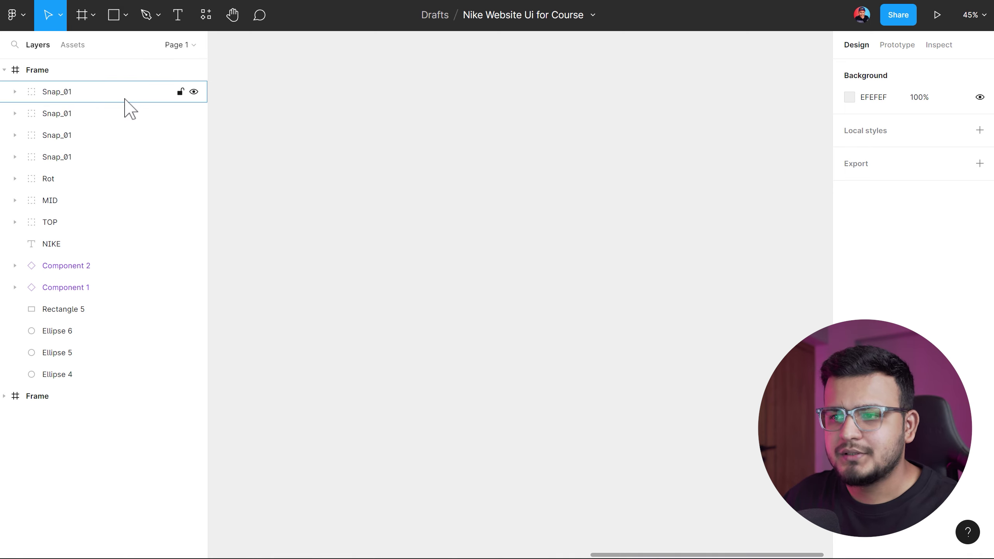
key("o")
mouse_move(505, 248)
left_mouse_down()
mouse_move(617, 290)
mouse_move(615, 335)
mouse_move(647, 373)
left_mouse_up()
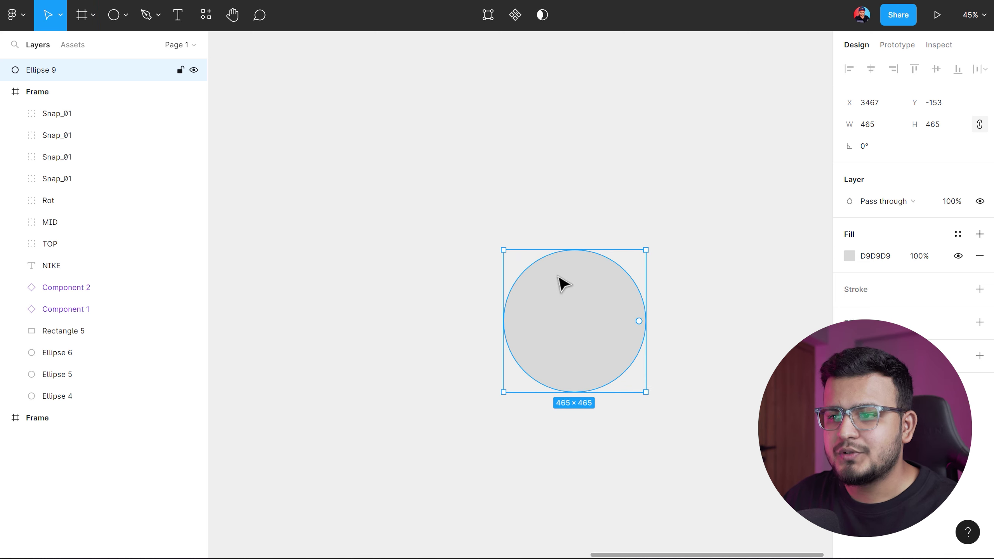
key("Delete")
Draw a 760 × 760 circle with the Ellipse tool and nudge it into place.
left_click(121, 15)
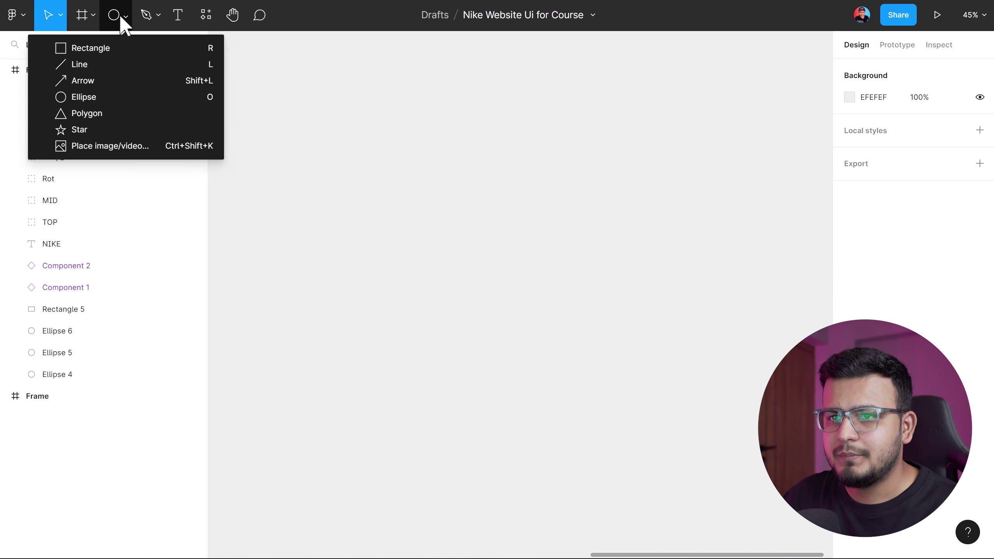
left_click(89, 95)
mouse_move(500, 282)
left_mouse_down()
mouse_move(533, 311)
mouse_move(504, 268)
left_mouse_up()
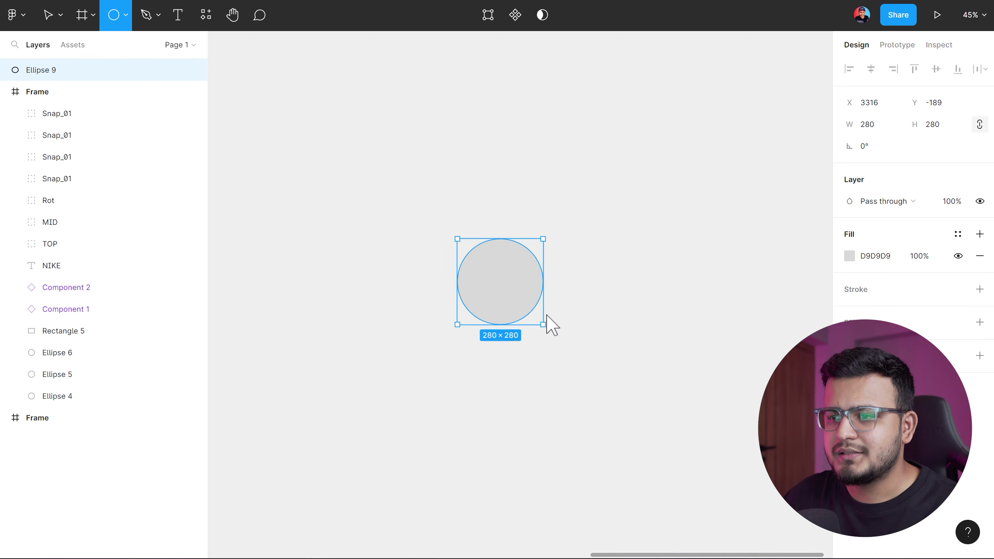
mouse_move(505, 267)
left_mouse_down()
mouse_move(518, 304)
mouse_move(527, 295)
mouse_move(619, 366)
left_mouse_up()
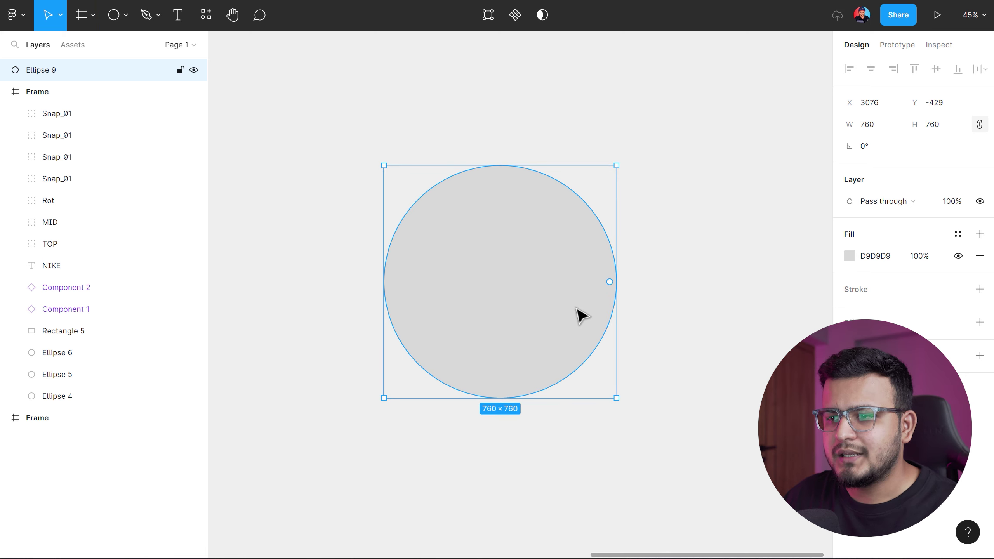
left_click_drag(537, 270, 522, 277)
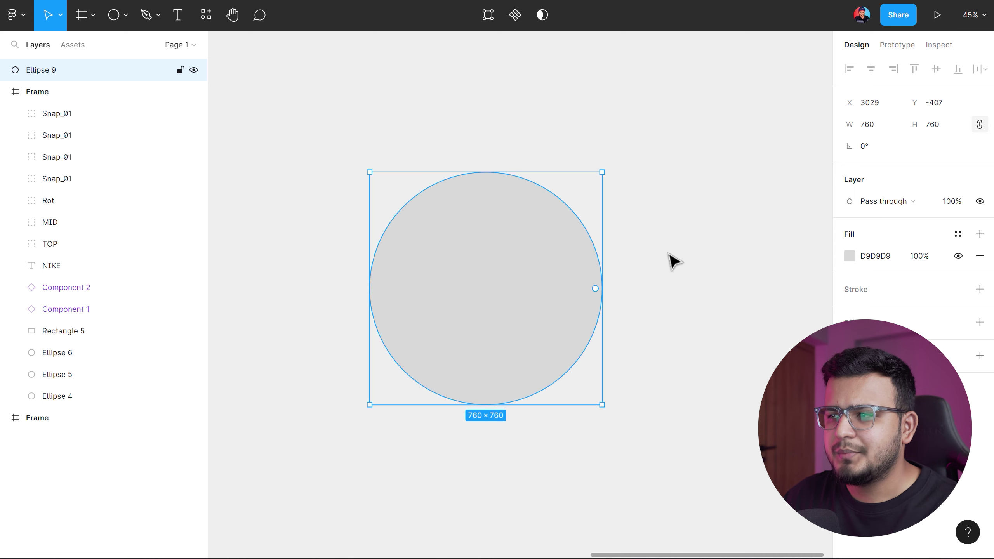
Give the circle a bright pink EB4169 fill.
left_click(850, 256)
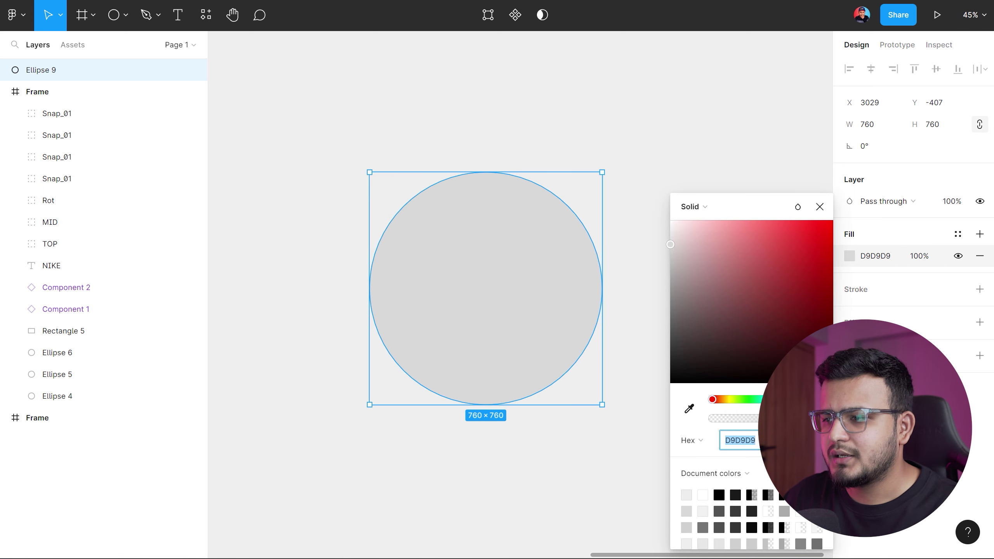
left_click(810, 399)
left_click_drag(780, 234, 789, 233)
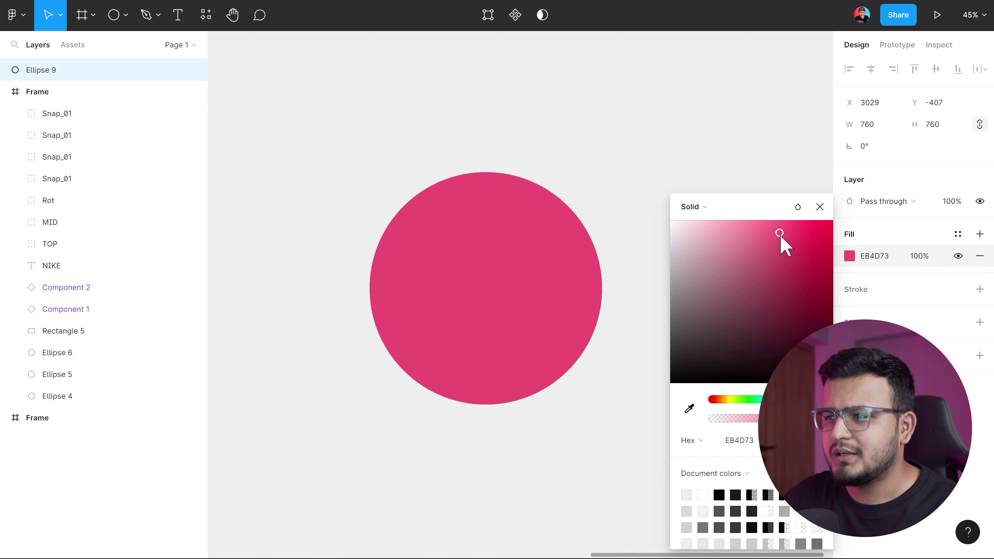
left_click(677, 159)
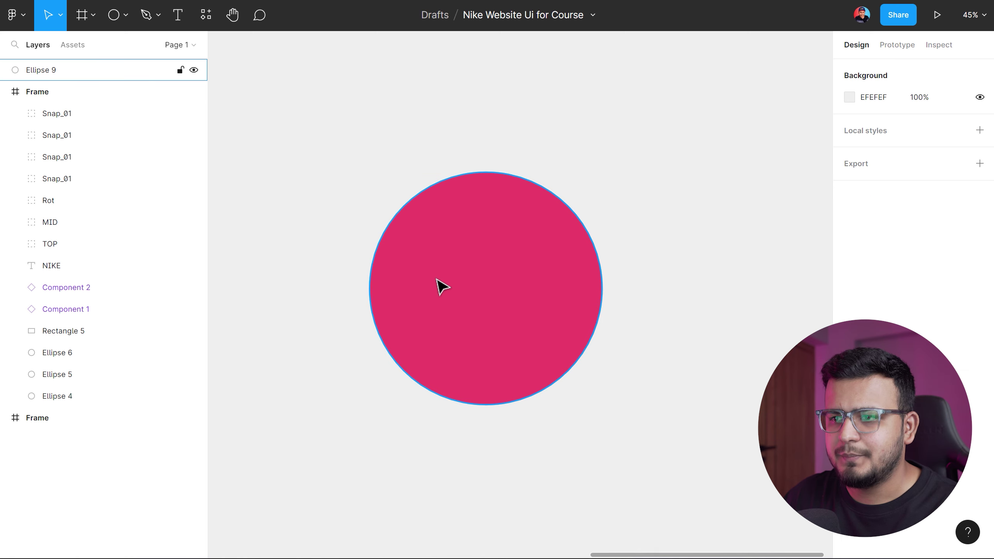
left_click(531, 278)
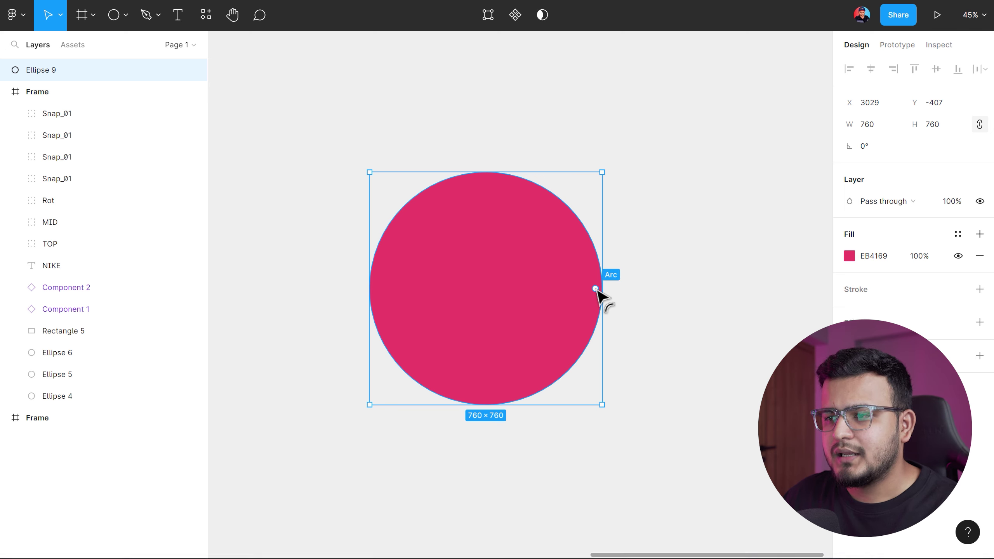
Drag the arc handles to make a thick open arc: sweep -68.96%, ratio 88.27%.
mouse_move(596, 288)
left_mouse_down()
mouse_move(449, 381)
mouse_move(391, 311)
mouse_move(408, 263)
mouse_move(463, 382)
mouse_move(545, 351)
mouse_move(378, 266)
mouse_move(500, 352)
mouse_move(456, 355)
mouse_move(444, 366)
mouse_move(484, 366)
mouse_move(428, 318)
mouse_move(477, 346)
left_mouse_up()
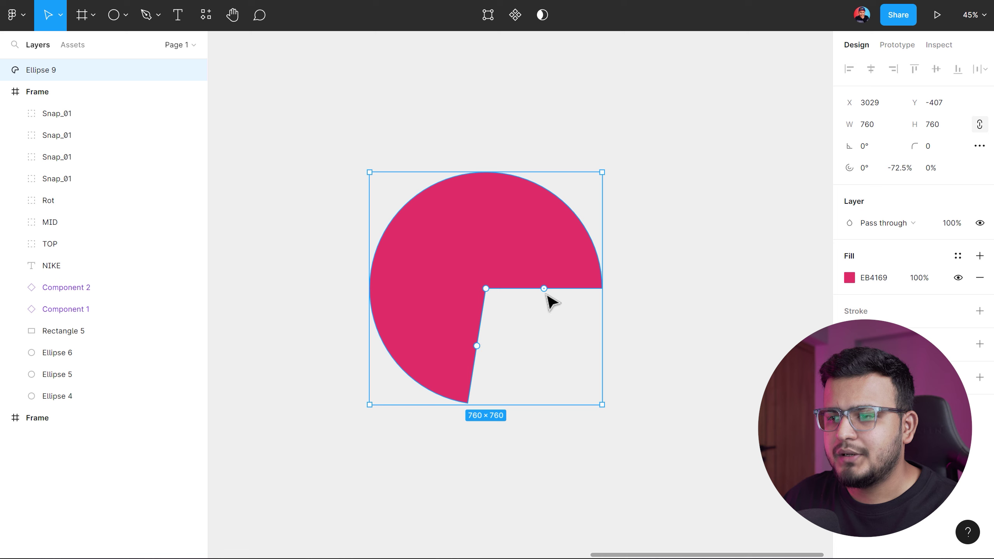
mouse_move(545, 289)
left_mouse_down()
mouse_move(516, 355)
mouse_move(571, 277)
mouse_move(512, 256)
left_mouse_up()
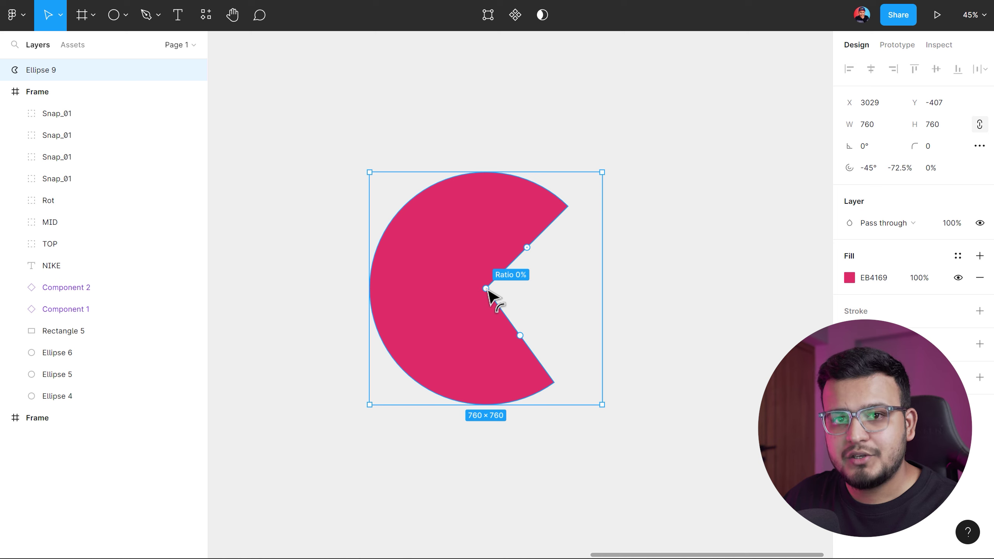
mouse_move(486, 289)
left_mouse_down()
mouse_move(394, 298)
mouse_move(461, 291)
mouse_move(385, 289)
left_mouse_up()
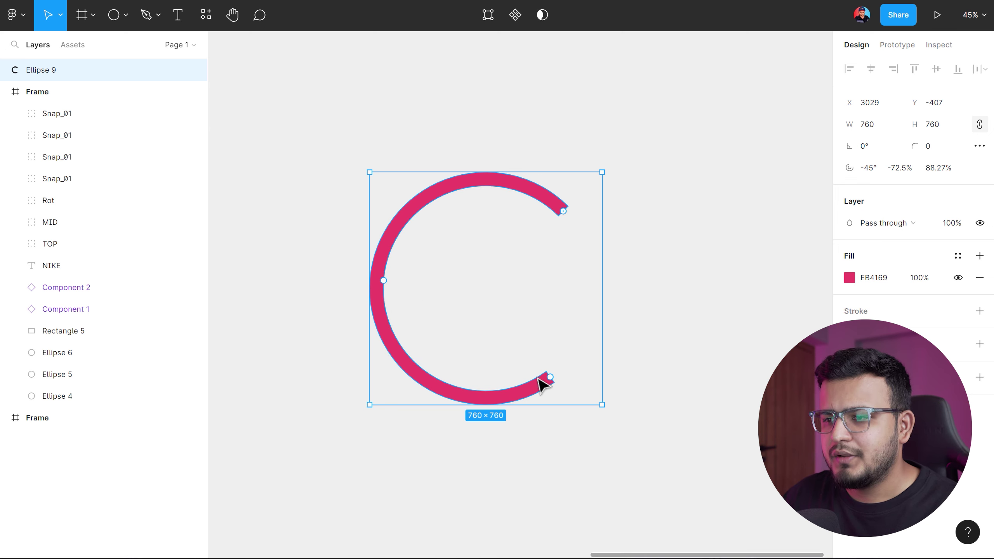
mouse_move(551, 378)
left_mouse_down()
mouse_move(377, 360)
mouse_move(590, 364)
mouse_move(444, 390)
mouse_move(525, 379)
left_mouse_up()
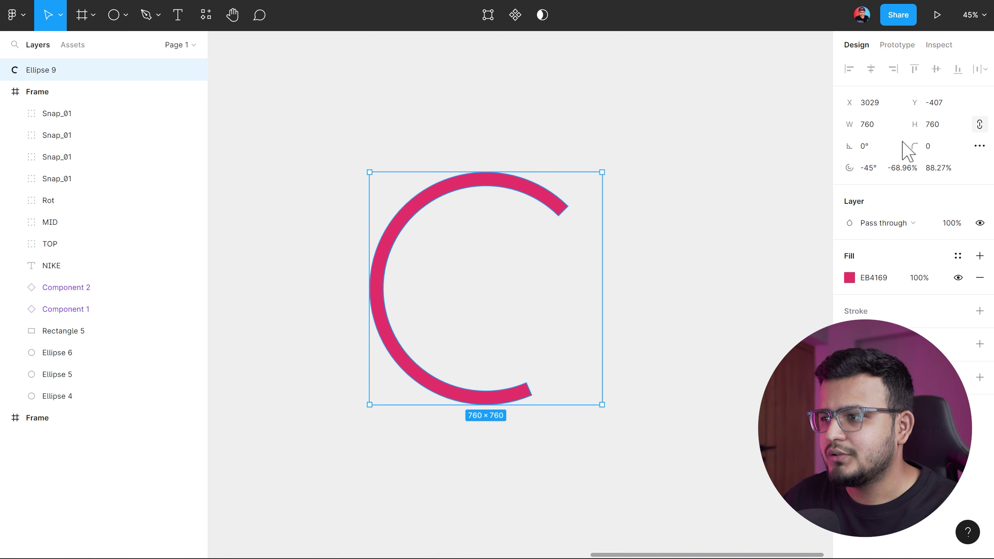
Round the arc's ends with corner radius 480 and duplicate it as Ellipse 10.
left_click_drag(911, 145, 989, 136)
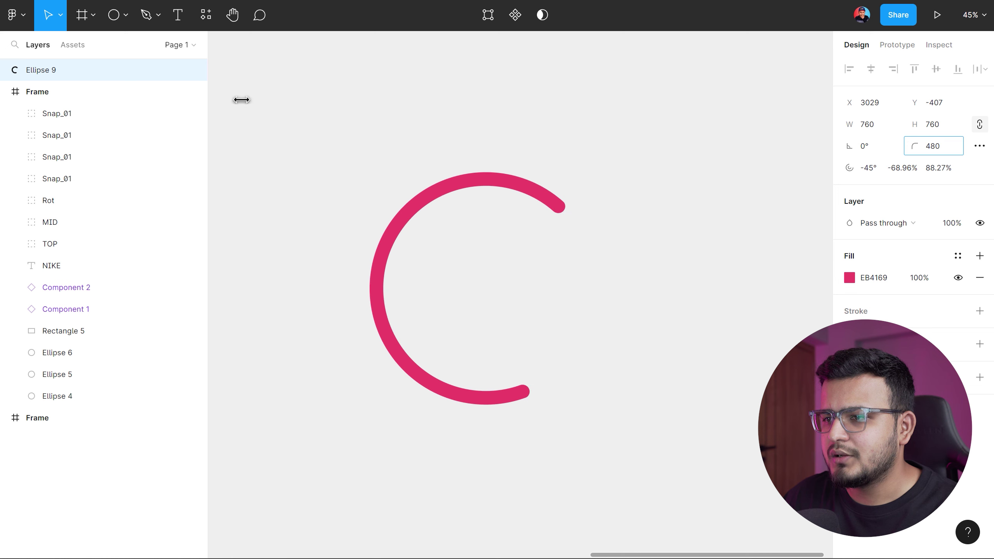
left_click_drag(241, 100, 618, 246)
left_click(695, 178)
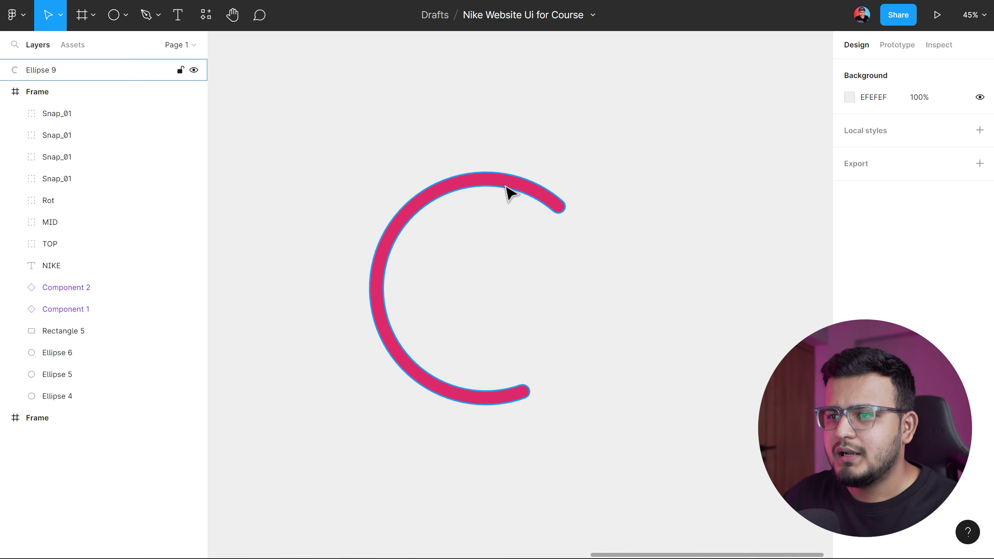
left_click(521, 191)
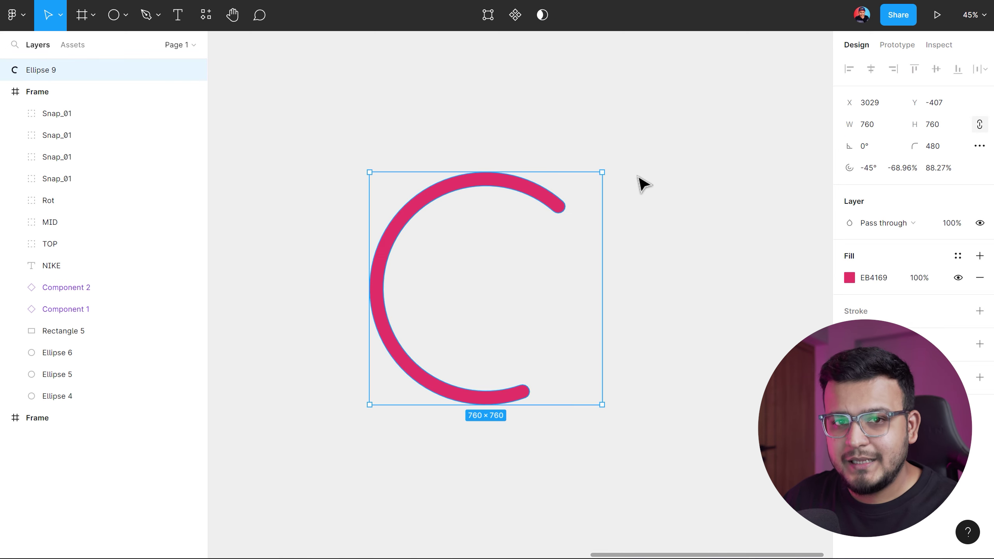
key("ctrl+d")
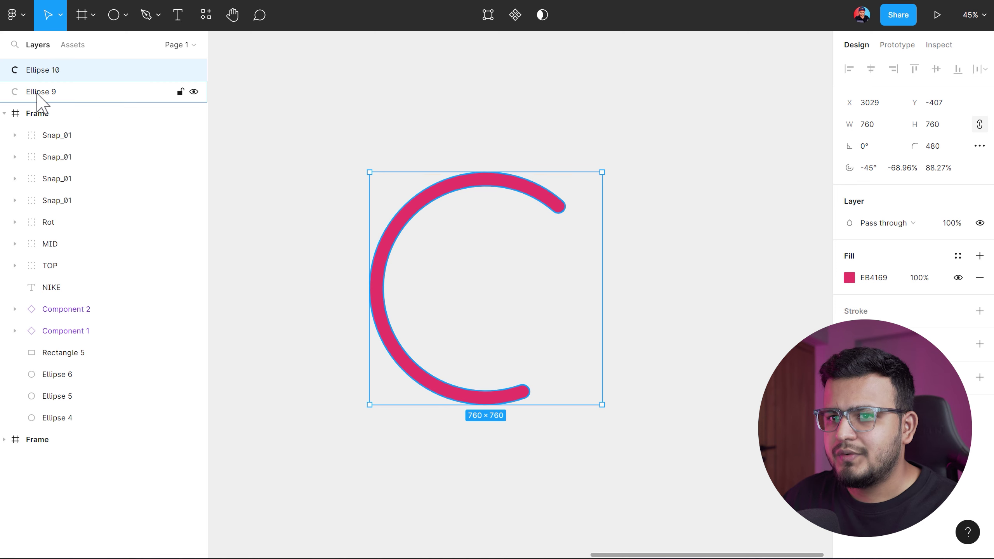
Make the lower copy, Ellipse 9, a full ring with grey B7B7B7 fill.
left_click(40, 94)
left_click(848, 279)
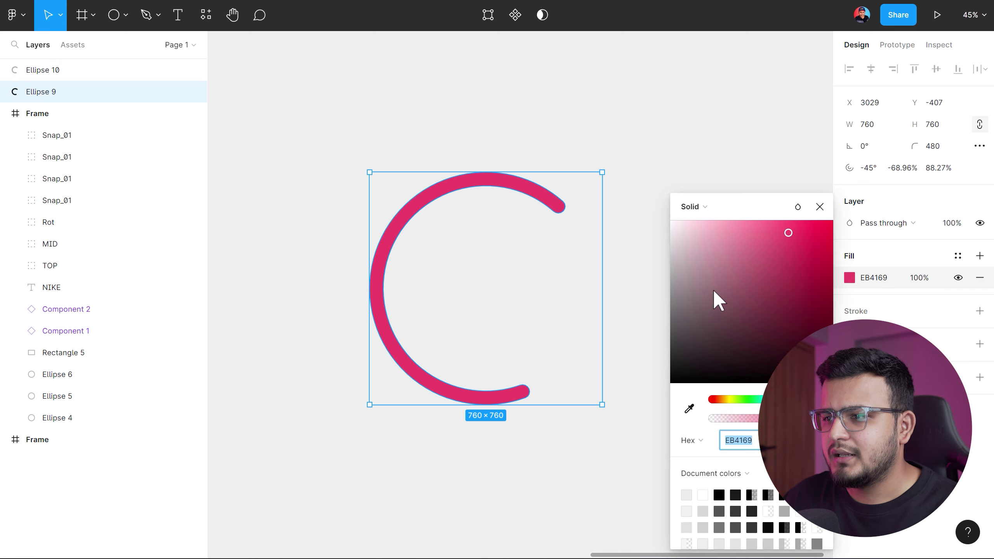
left_click_drag(713, 289, 648, 263)
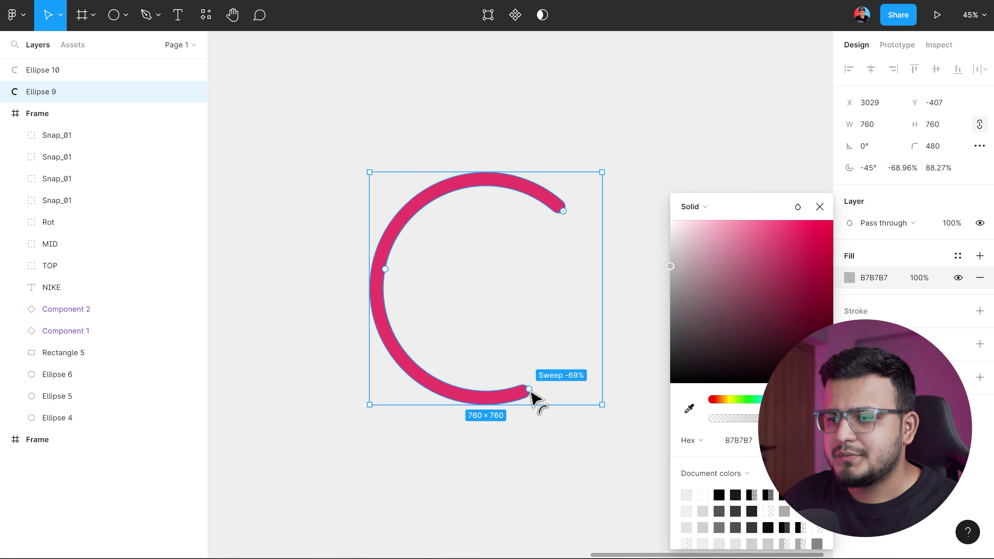
left_click_drag(529, 389, 609, 251)
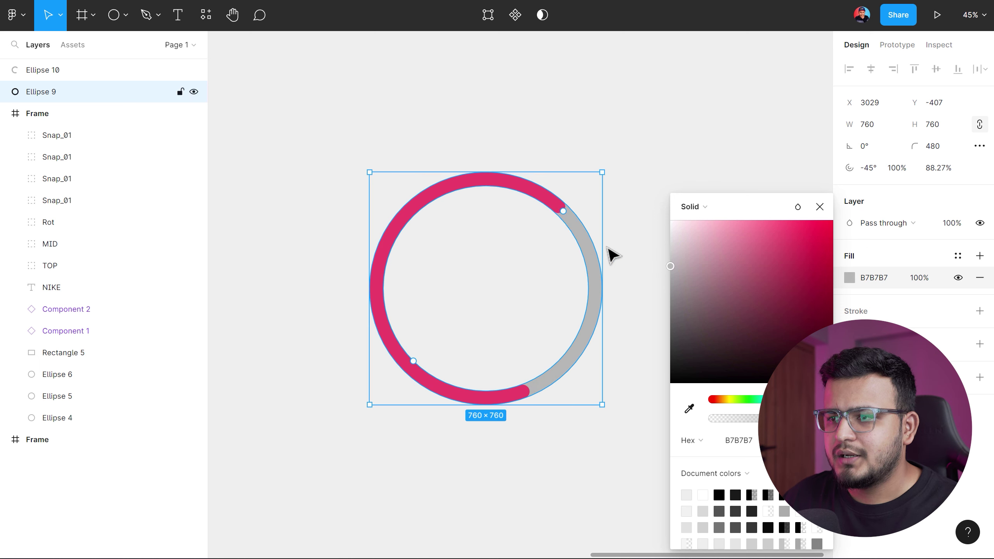
Set the pink Ellipse 10 arc's sweep to about -70%.
left_click(515, 391)
mouse_move(528, 390)
left_mouse_down()
mouse_move(508, 400)
mouse_move(549, 372)
mouse_move(536, 384)
left_mouse_up()
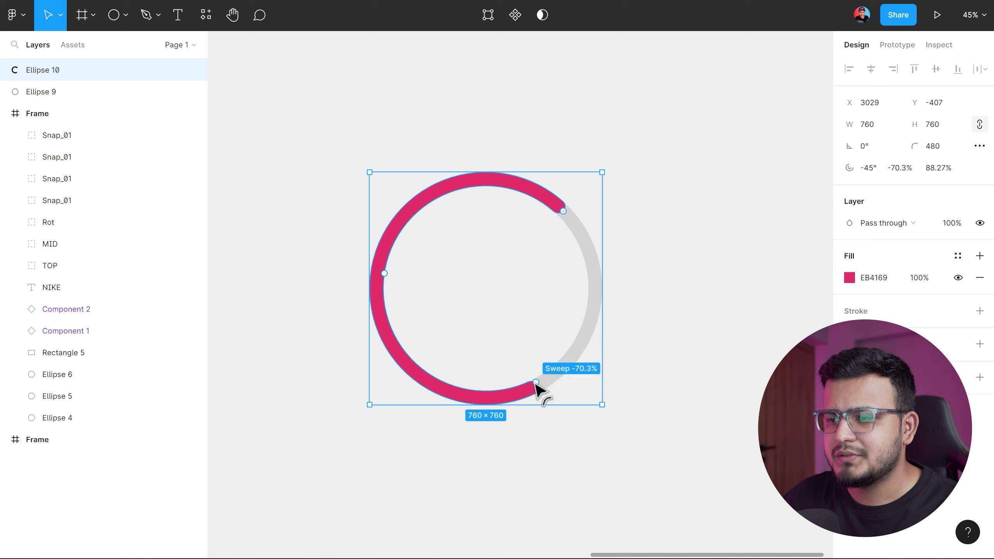
left_click_drag(537, 383, 537, 386)
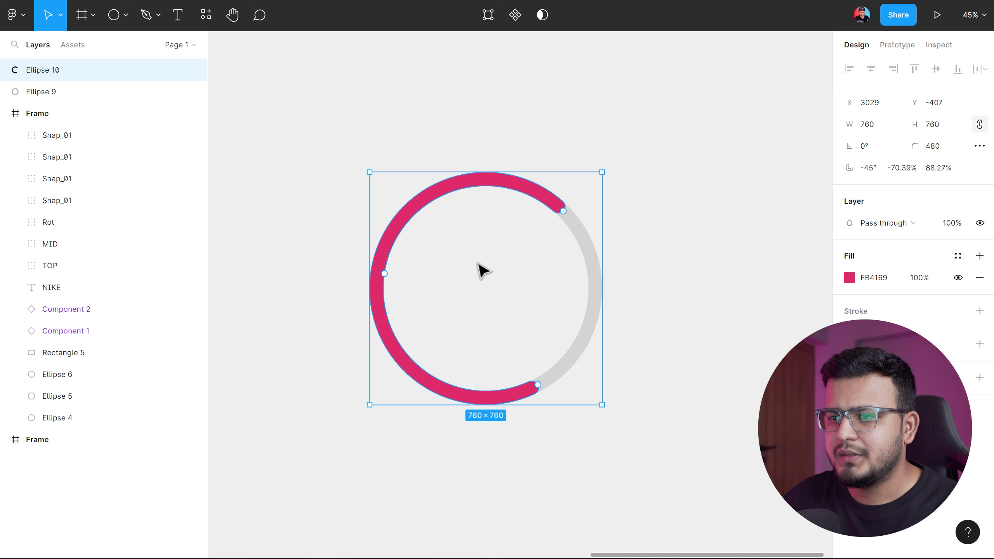
left_click(684, 195)
left_click(177, 15)
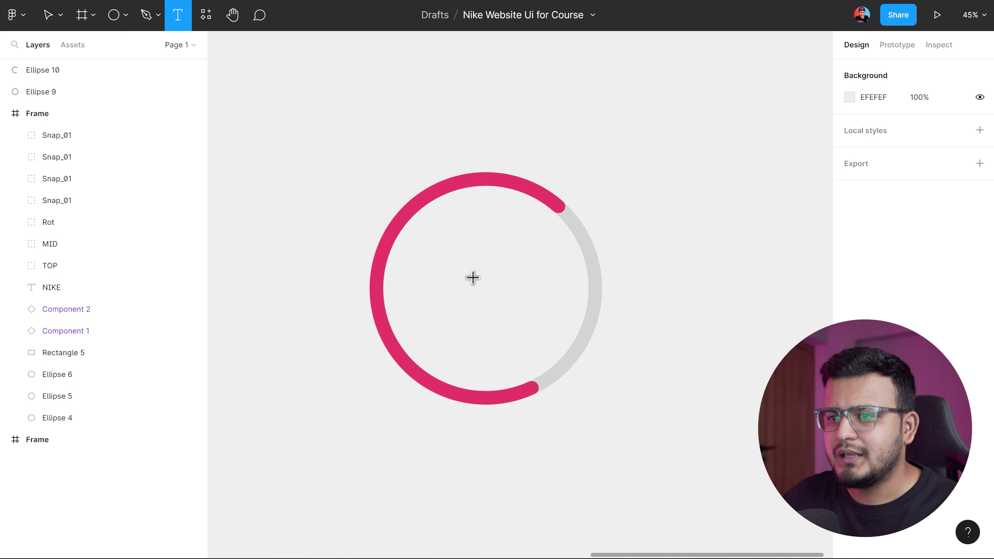
Add a 70% text label centred inside the ring.
left_click(462, 291)
type("7")
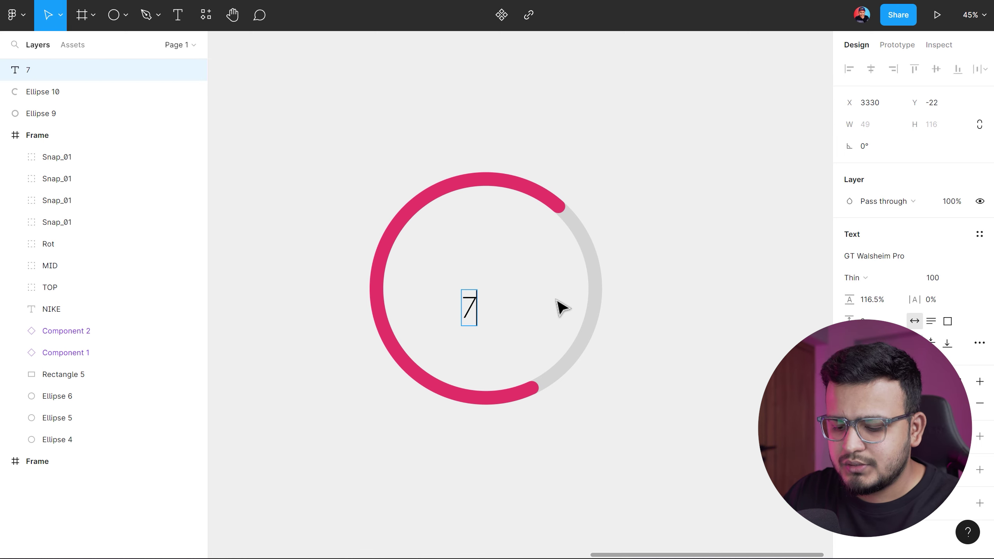
type("0%")
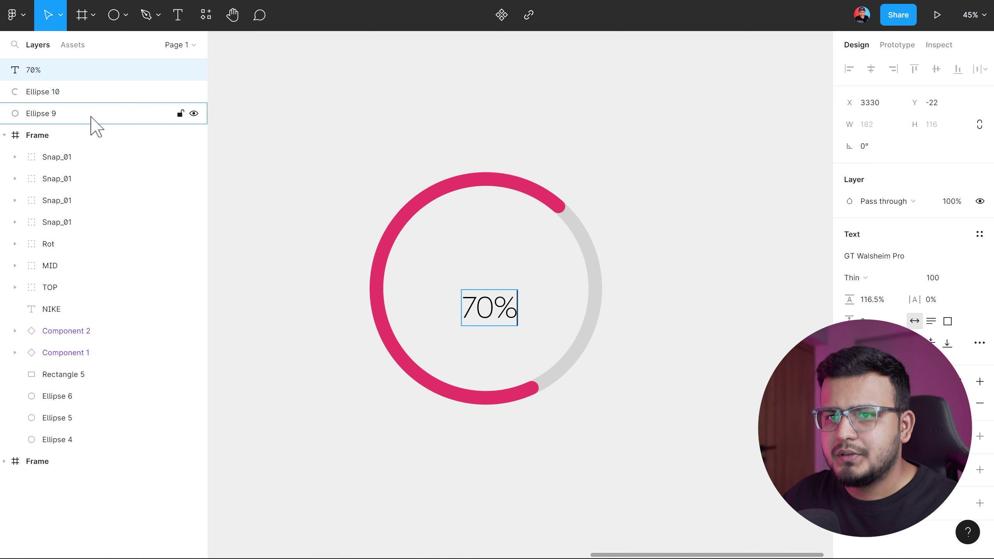
key("Escape")
left_click_drag(489, 326, 493, 305)
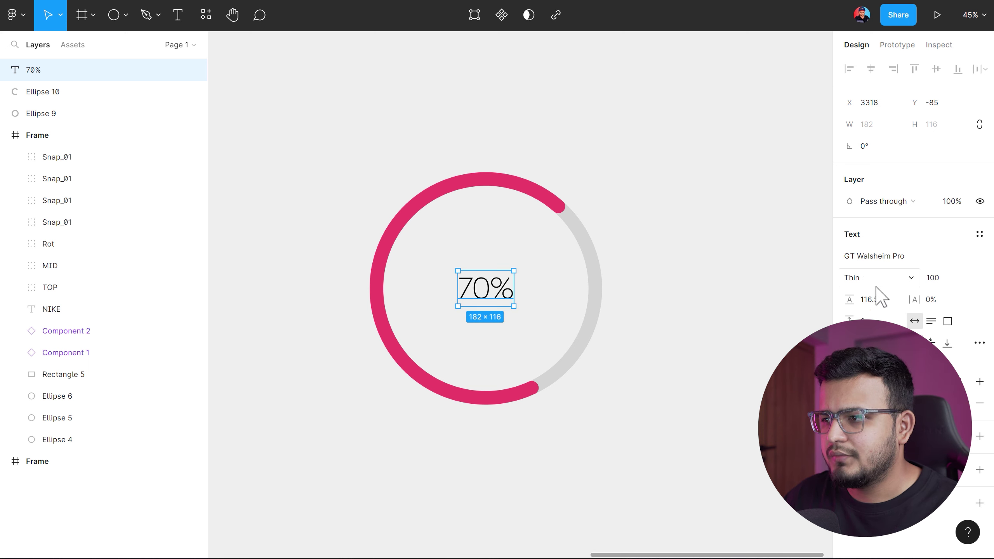
Set the 70% label to GT Walsheim Pro Regular with grey 575757 fill.
left_click(900, 279)
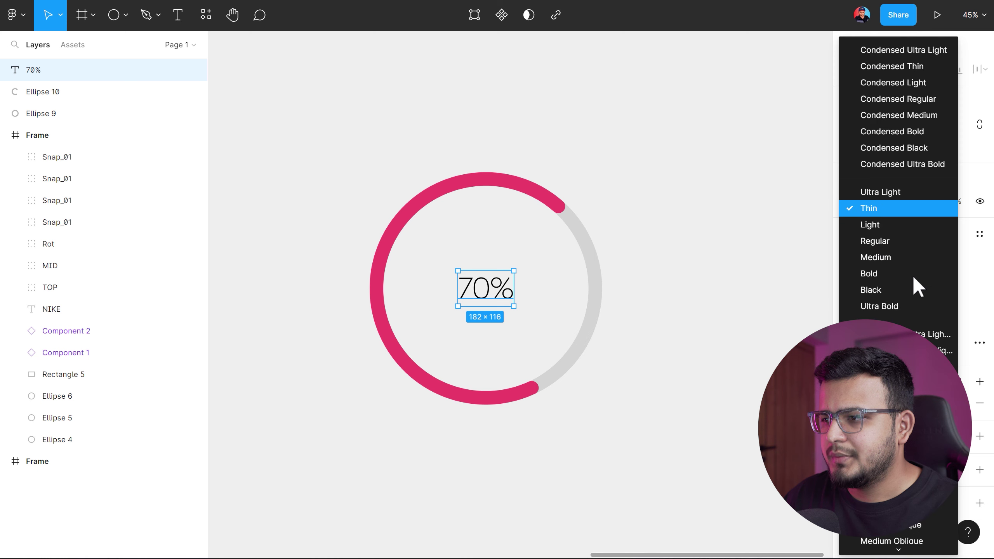
left_click(882, 241)
left_click(662, 240)
left_click(496, 289)
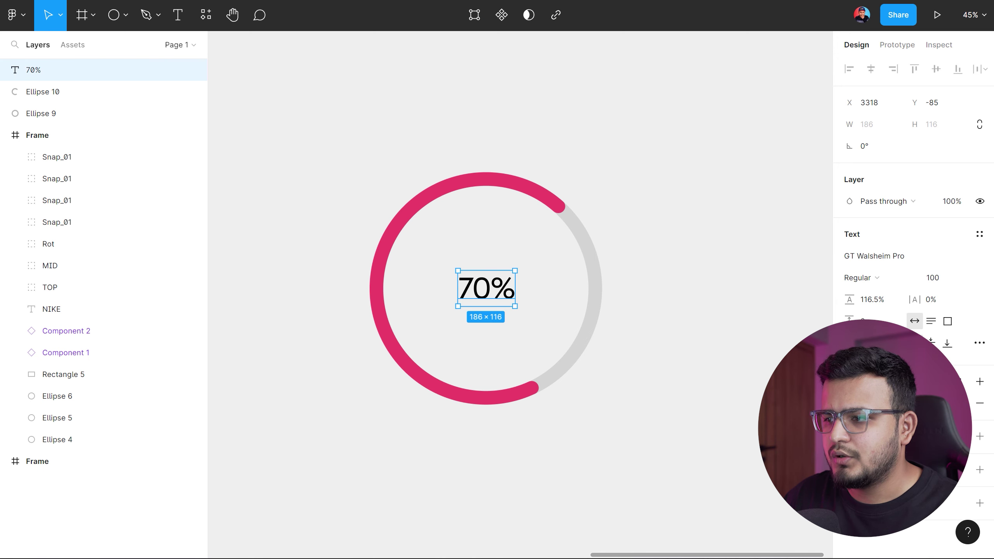
left_click(850, 403)
left_click_drag(694, 281, 636, 324)
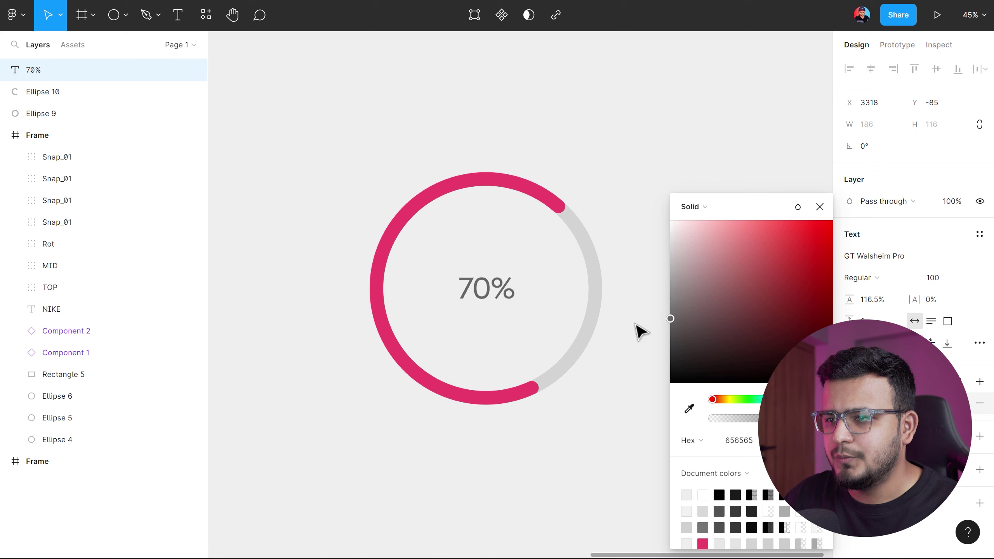
left_click(620, 162)
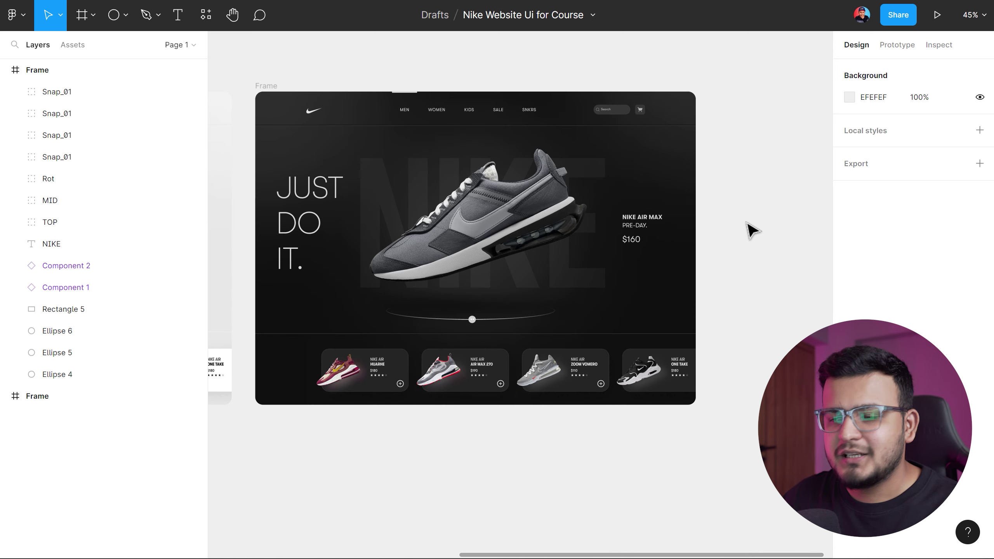
Zoom to the Nike landing page and select the JUST DO IT. headline.
scroll(413, 237, "up", 3)
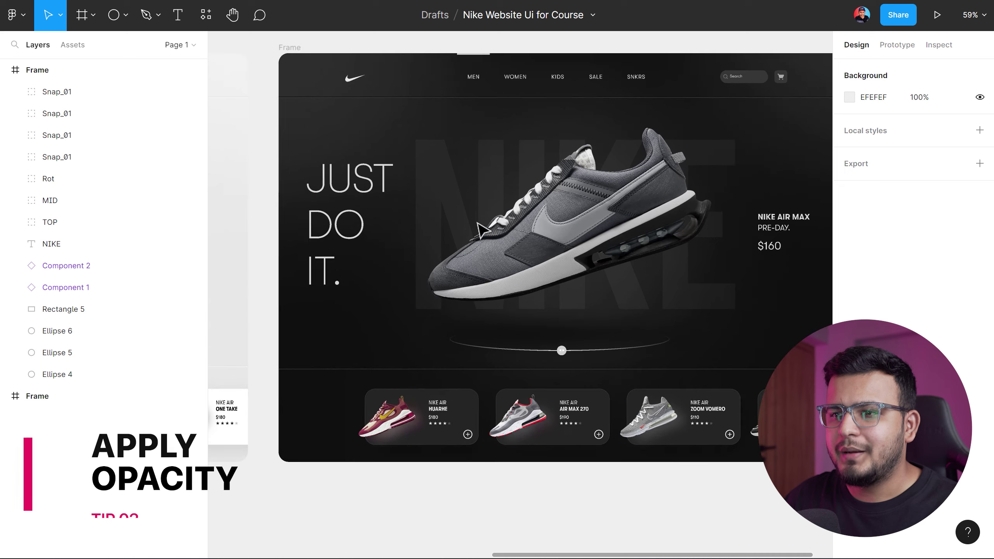
left_click_drag(406, 222, 400, 218)
left_click(336, 192)
double_click(335, 192)
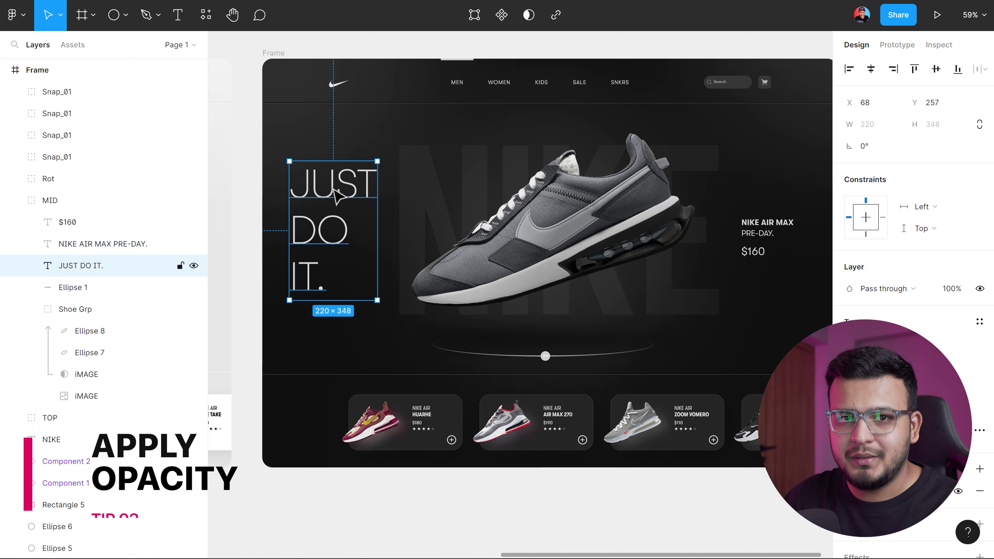
left_click(956, 290)
left_click(304, 444)
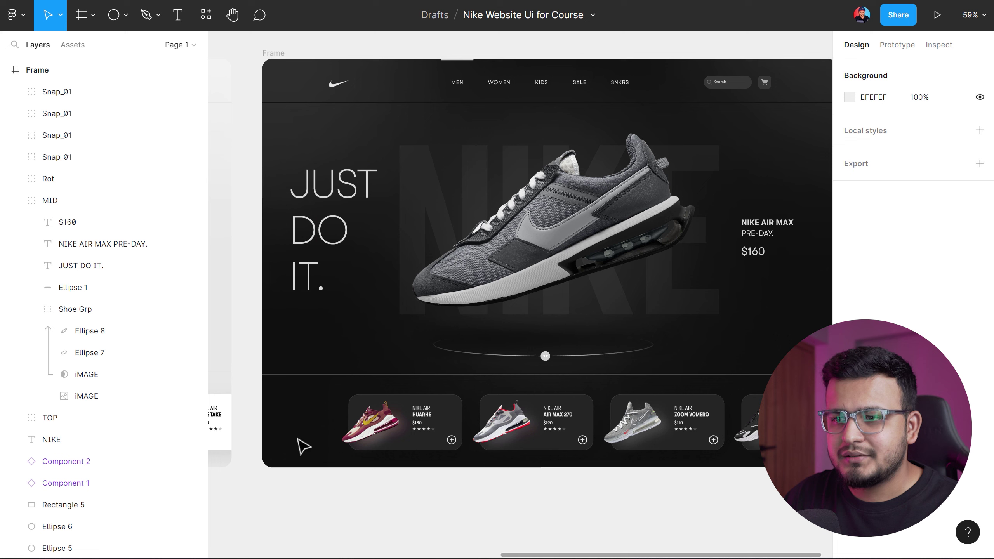
left_click(344, 247)
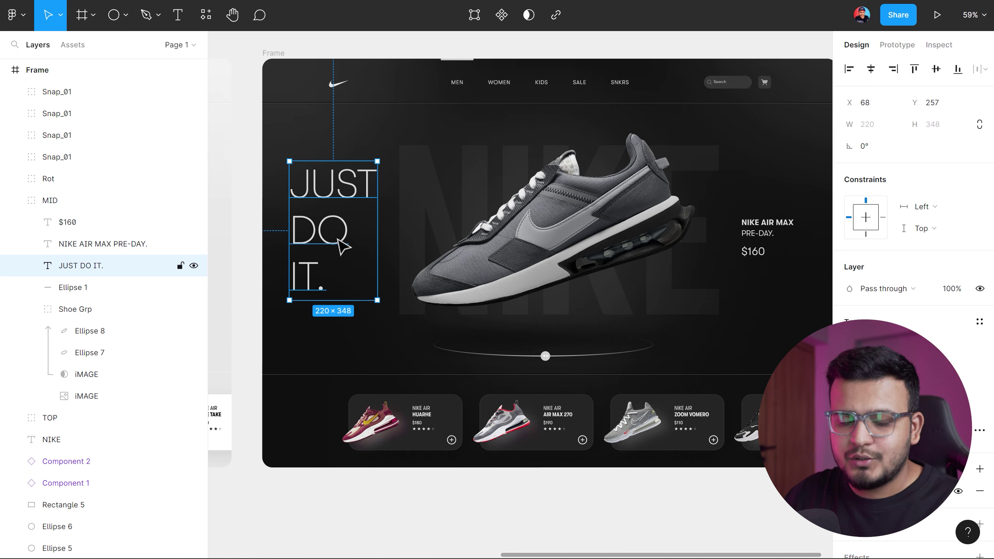
Set the headline's opacity to 20%, 100%, 35%, then back to 100% with number keys.
key("2")
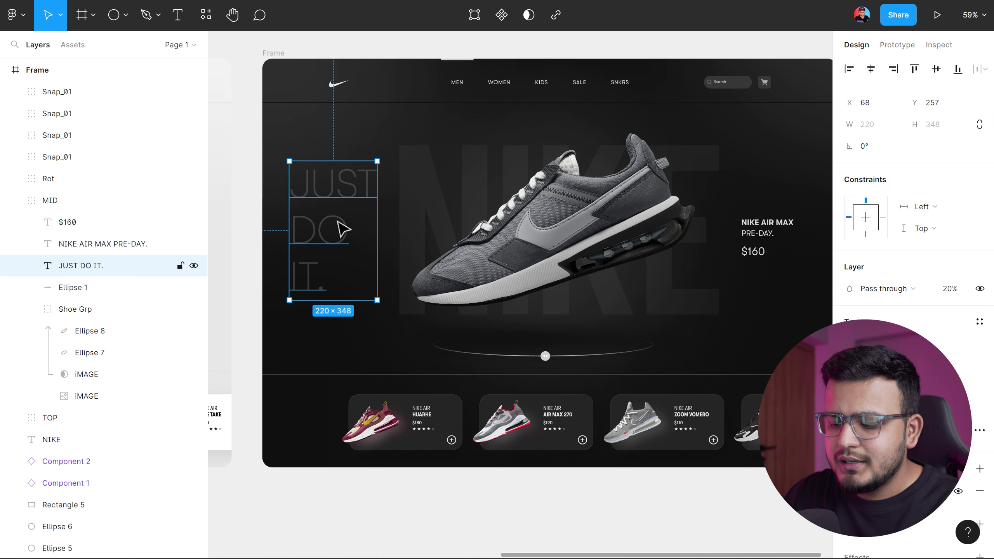
key("0")
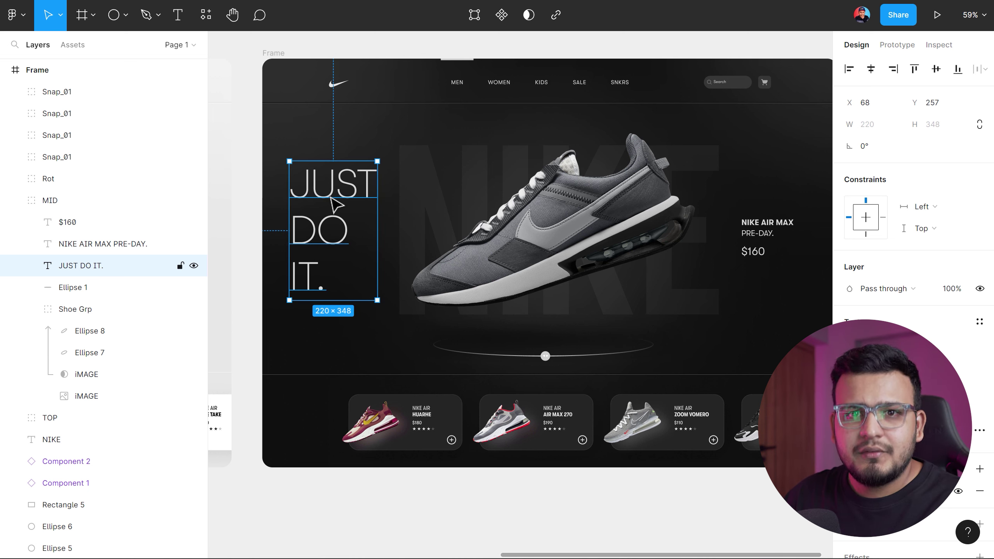
key("3")
key("5")
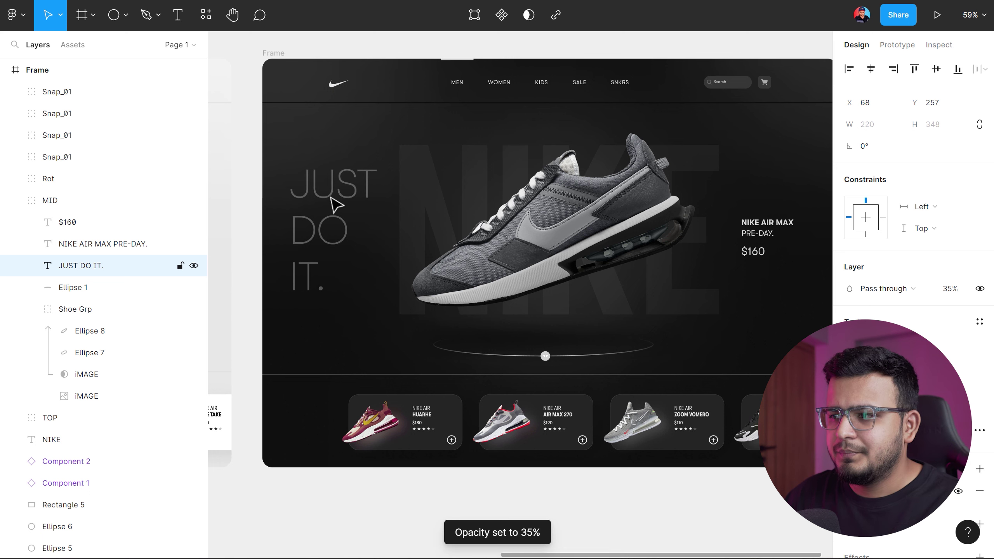
key("alt")
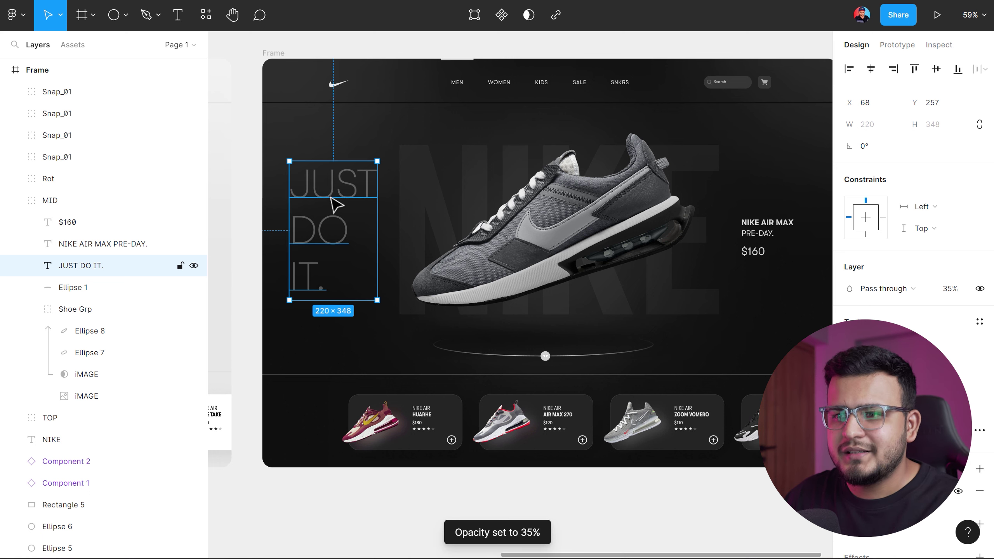
key("0")
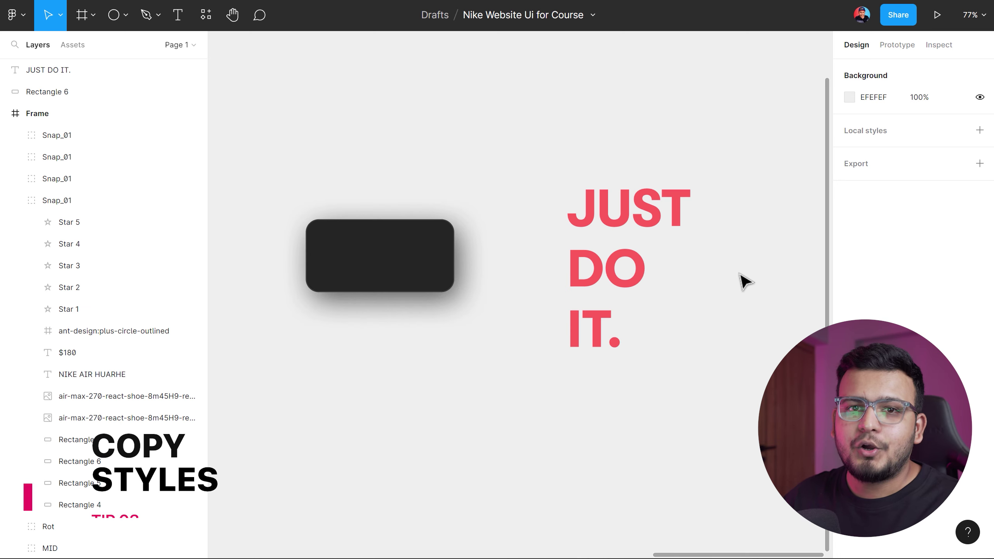
Select the dark rounded rectangle and inspect its drop shadow settings.
left_click(374, 261)
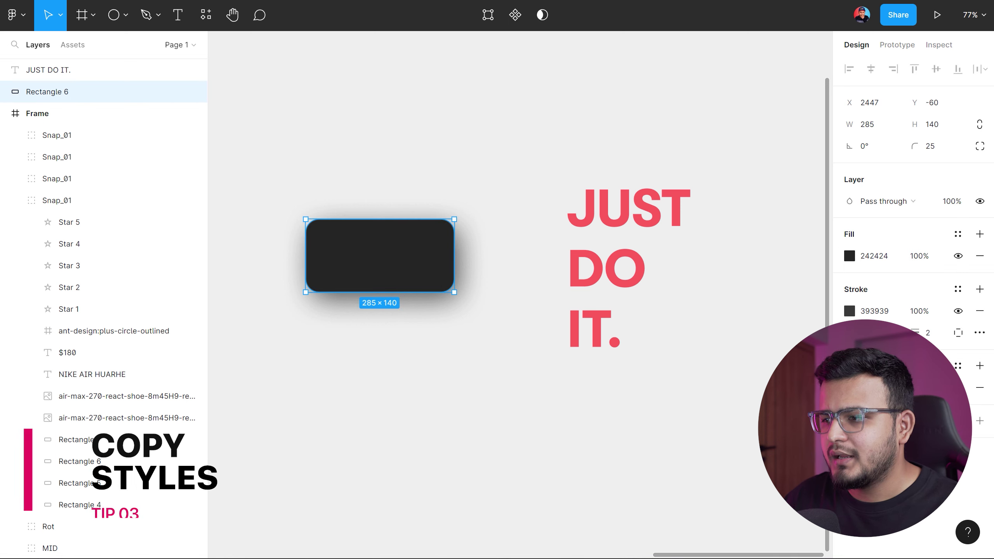
left_click(850, 387)
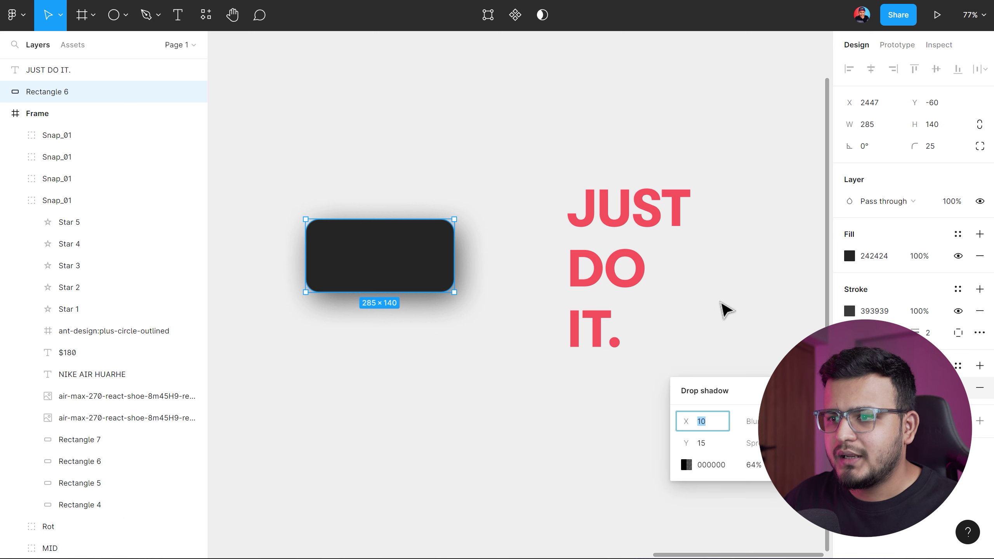
left_click(442, 187)
left_click_drag(324, 142, 450, 394)
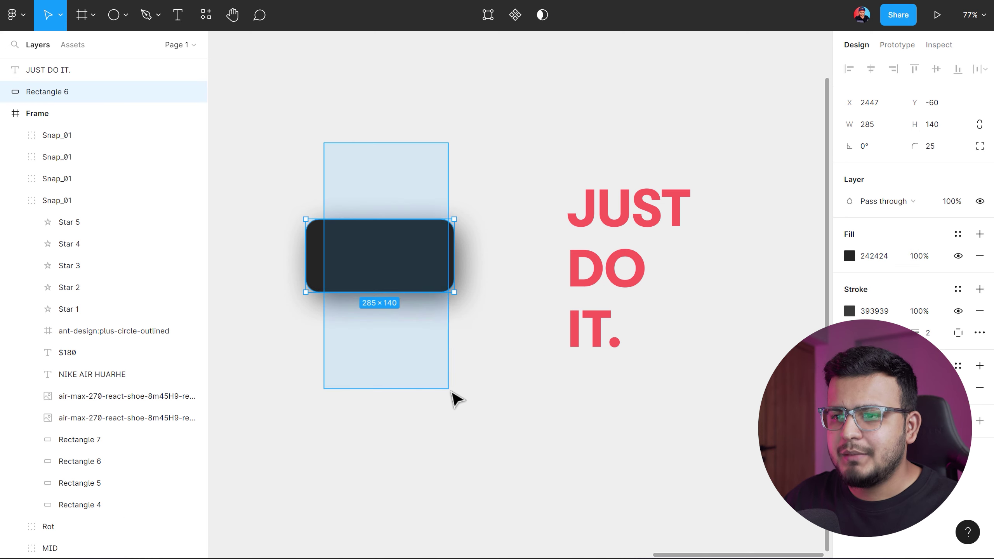
left_click(635, 223)
left_click(733, 173)
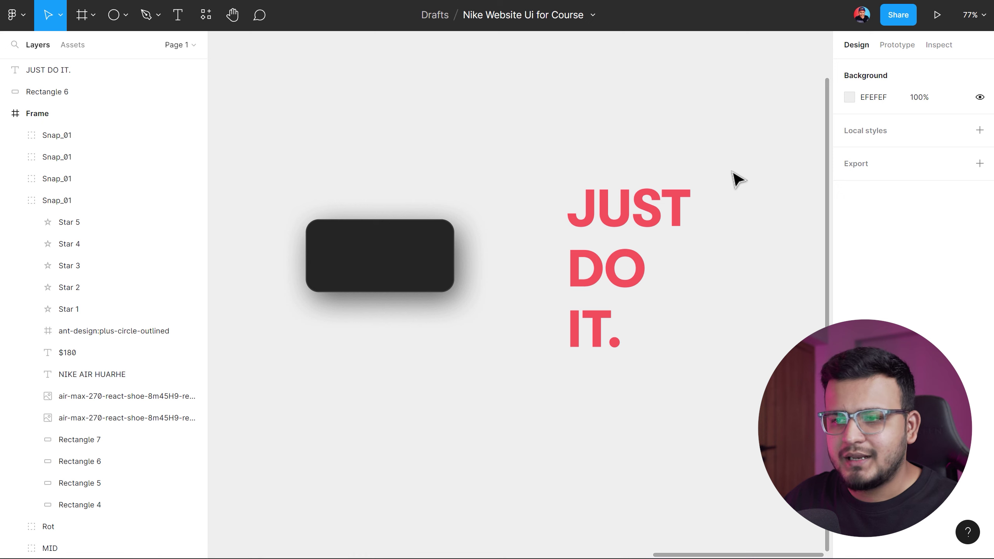
left_click(414, 258)
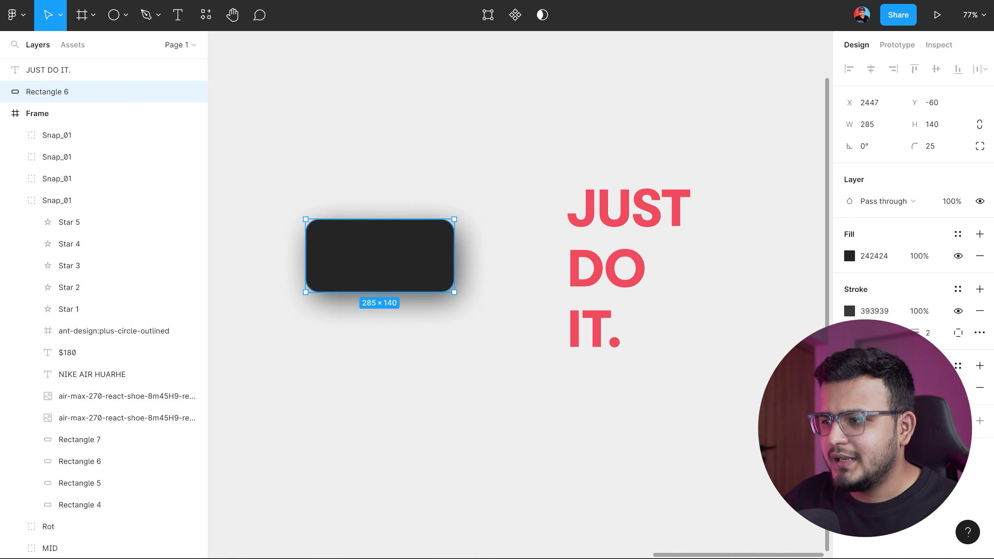
left_click(681, 143)
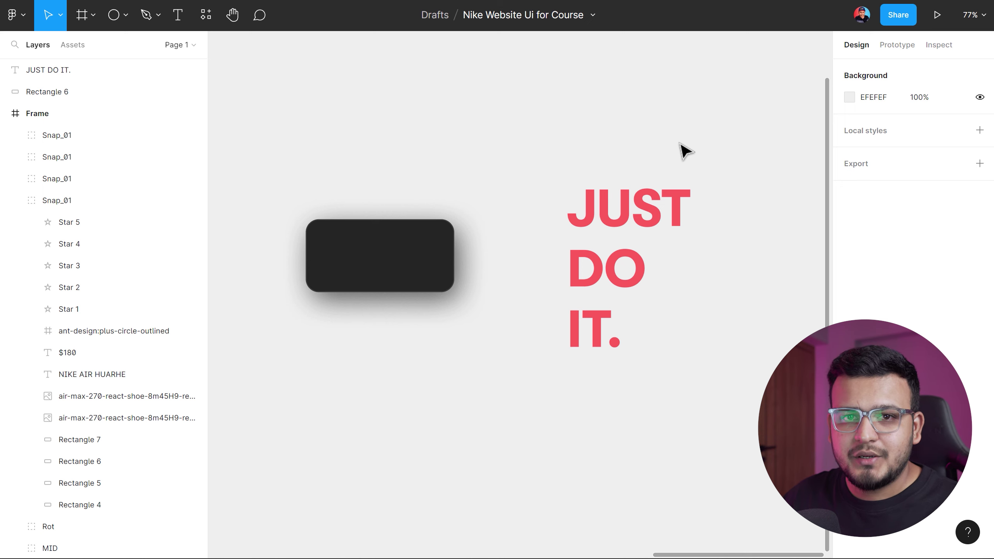
Paste the rectangle's dark fill and shadow onto the JUST DO IT. text with Ctrl+Alt+V.
left_click_drag(295, 112, 413, 353)
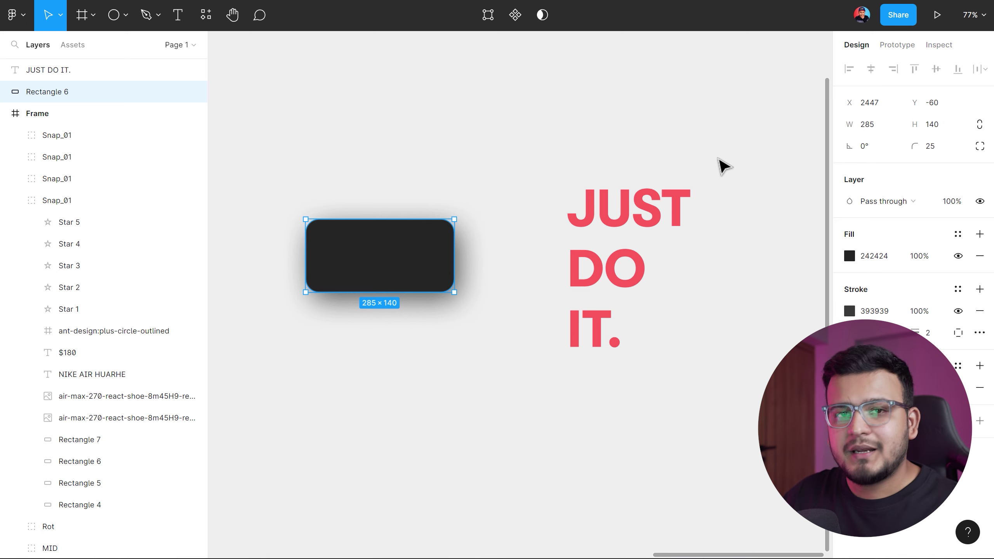
left_click_drag(739, 143, 624, 277)
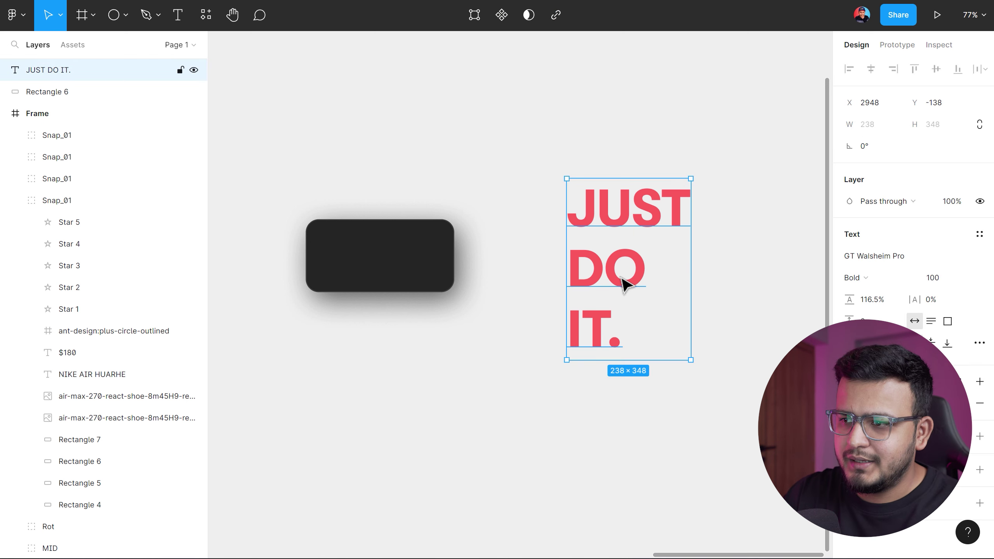
key("ctrl+alt+v")
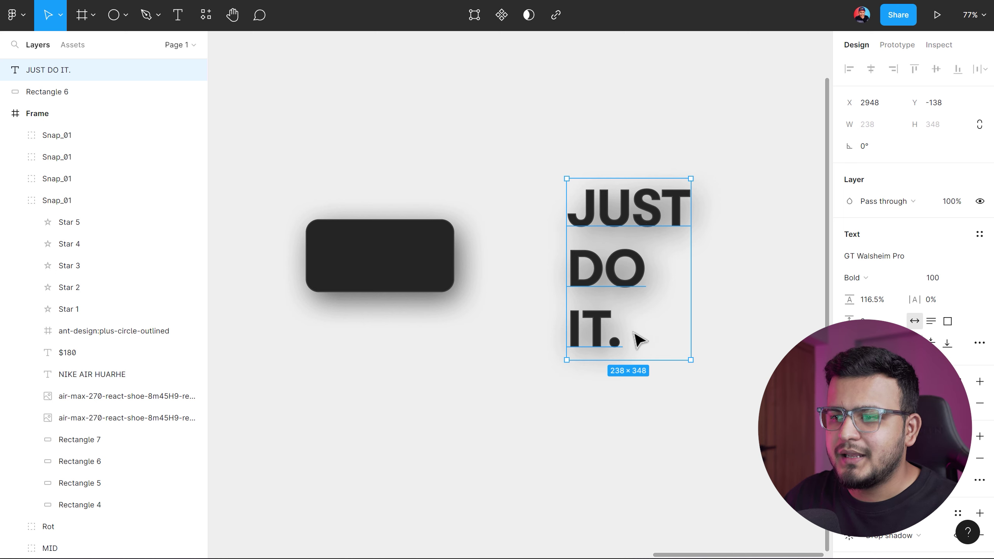
left_click(752, 225)
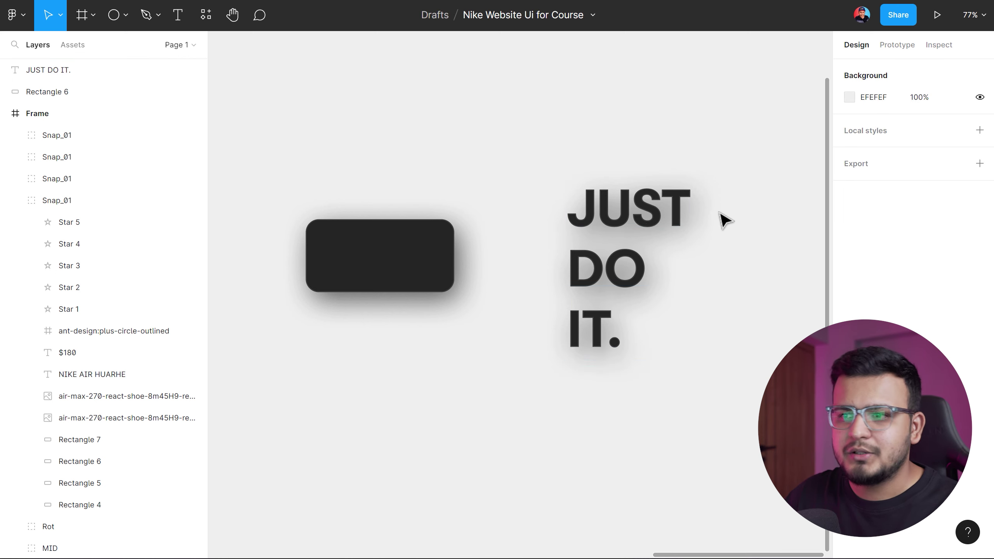
Draw a new circle above the rectangle and paste the same dark style onto it.
left_click(115, 16)
left_click_drag(399, 89, 484, 174)
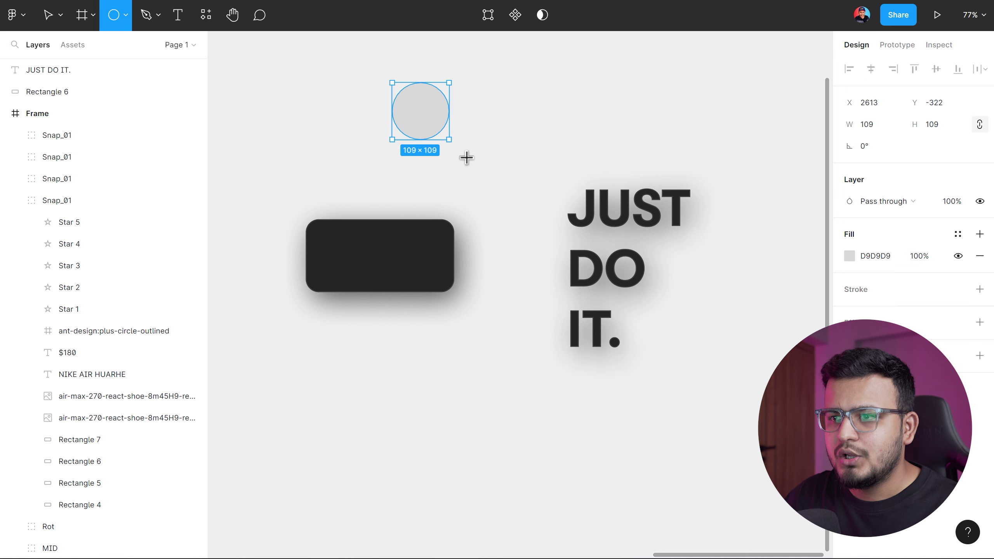
left_click(493, 89)
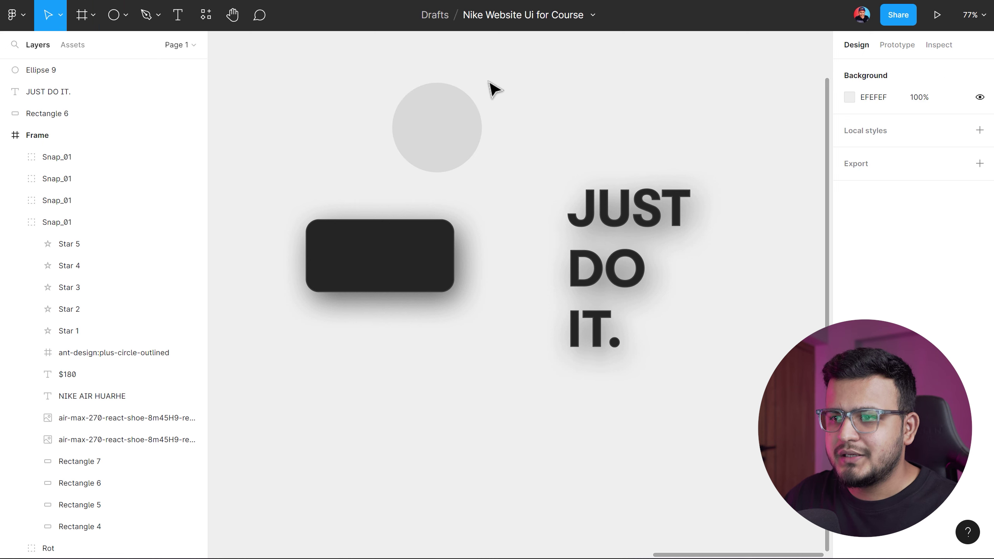
left_click(450, 124)
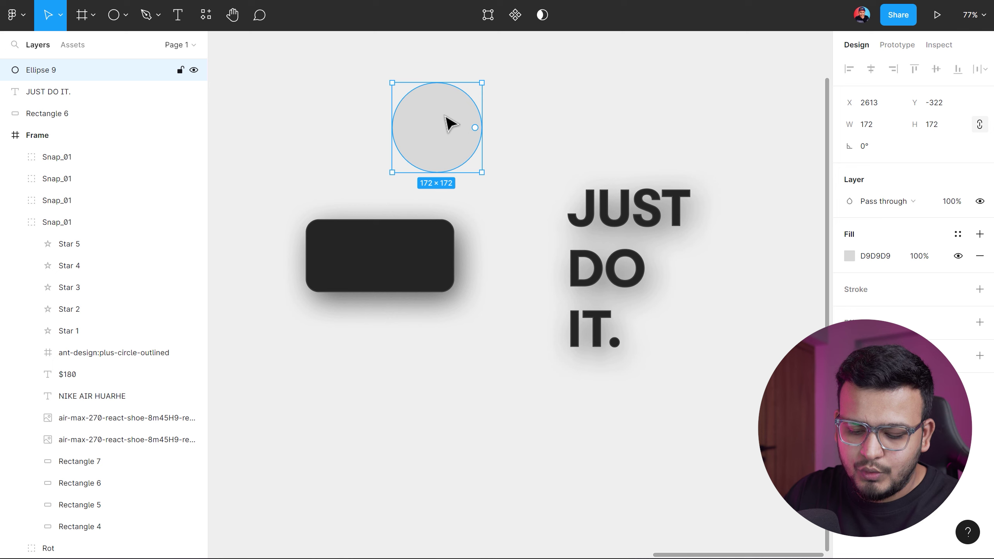
key("ctrl+alt+v")
left_click(581, 61)
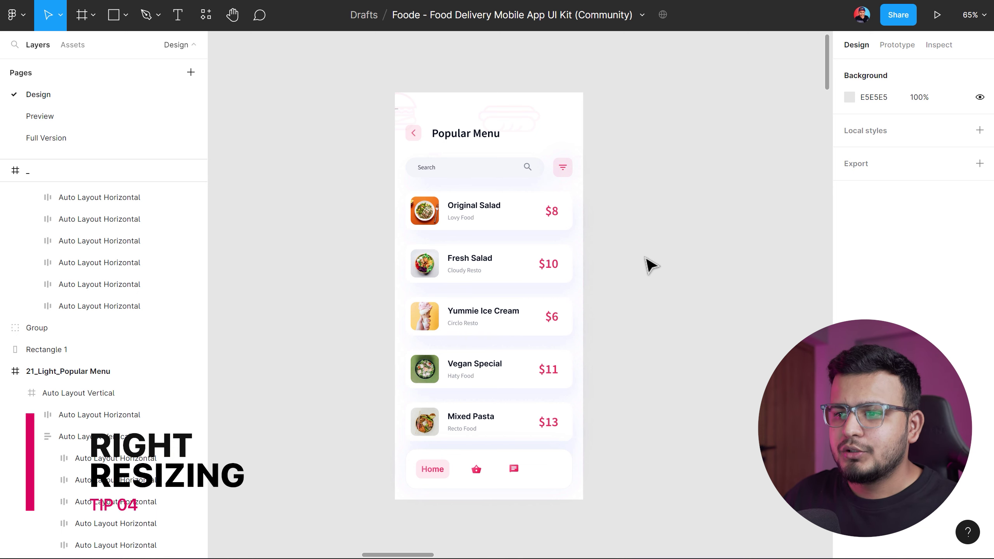
Stretch the Popular Menu frame from its corner twice, undoing back to 428 × 926 each time.
mouse_move(649, 267)
left_mouse_down()
mouse_move(642, 252)
mouse_move(632, 262)
left_mouse_up()
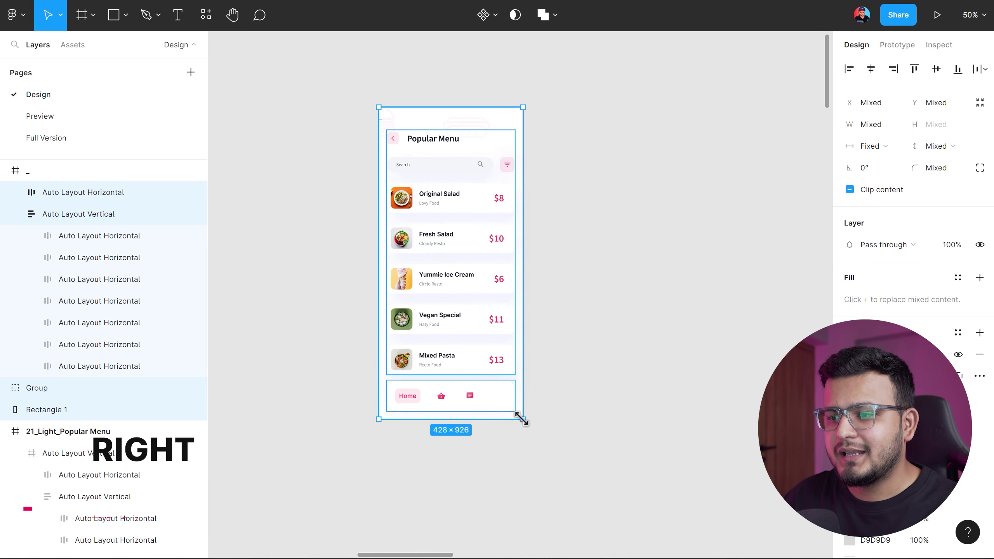
mouse_move(523, 419)
left_mouse_down()
mouse_move(570, 488)
mouse_move(745, 510)
mouse_move(528, 508)
mouse_move(484, 470)
mouse_move(761, 493)
mouse_move(554, 288)
mouse_move(594, 533)
mouse_move(666, 428)
mouse_move(638, 471)
left_mouse_up()
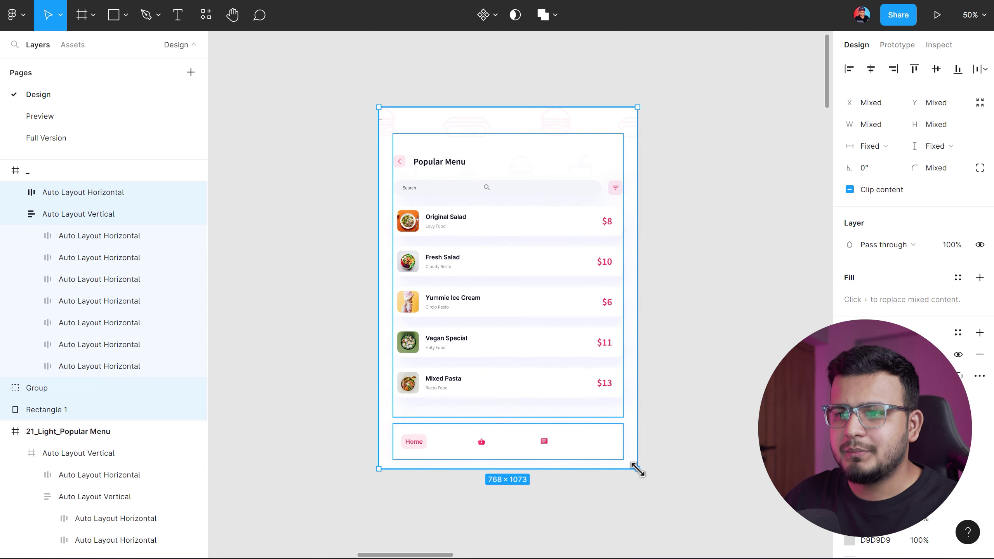
key("ctrl+z")
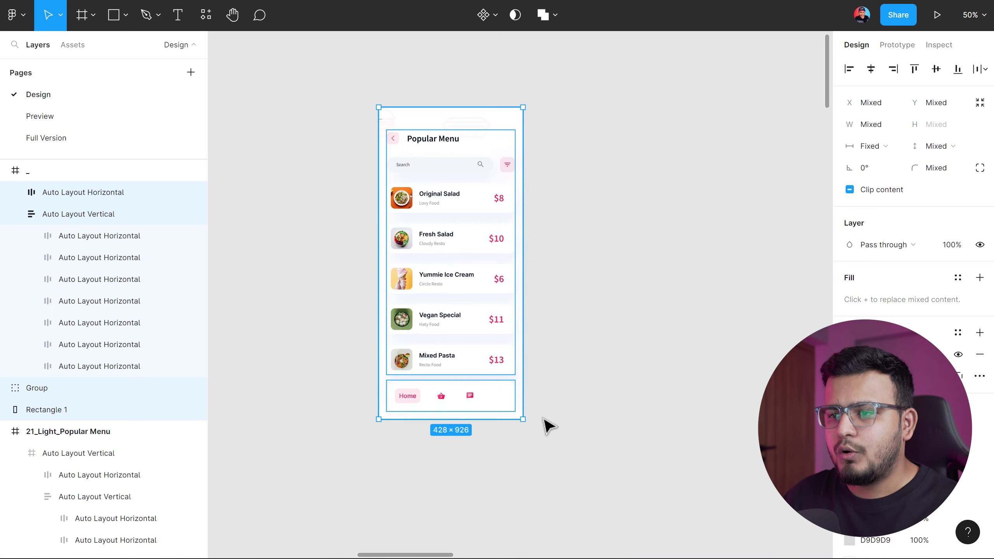
mouse_move(527, 419)
left_mouse_down()
mouse_move(573, 473)
mouse_move(706, 406)
mouse_move(555, 356)
mouse_move(533, 454)
mouse_move(577, 444)
left_mouse_up()
key("ctrl+z")
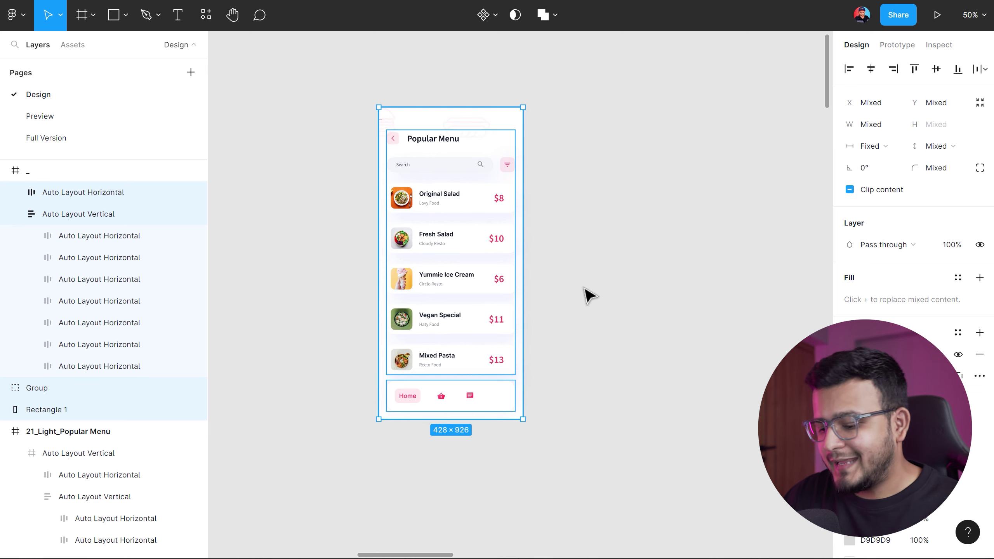
Scale the Popular Menu screen up proportionally with the Scale tool (K), then return to Move.
key("k")
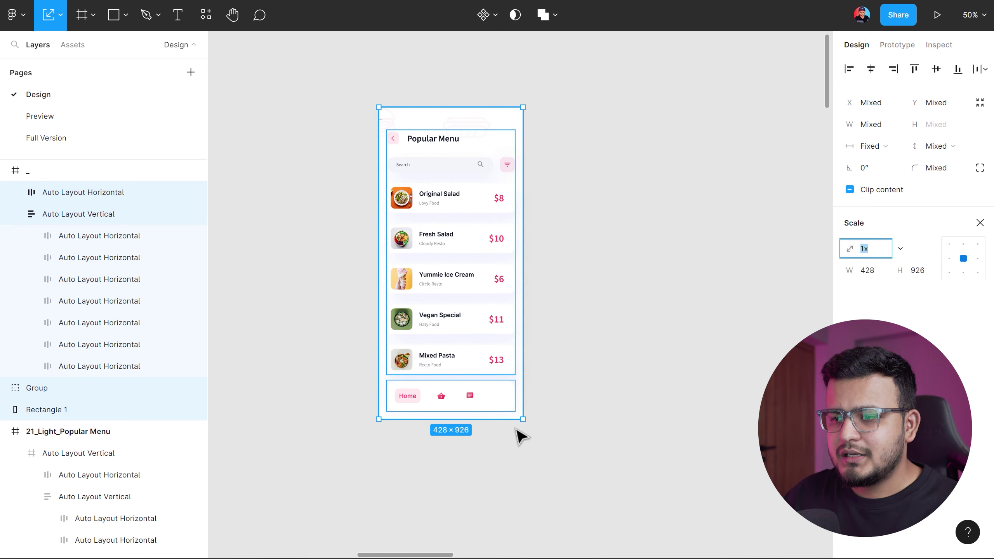
mouse_move(524, 419)
left_mouse_down()
mouse_move(643, 511)
mouse_move(439, 196)
mouse_move(563, 369)
mouse_move(517, 285)
mouse_move(557, 357)
left_mouse_up()
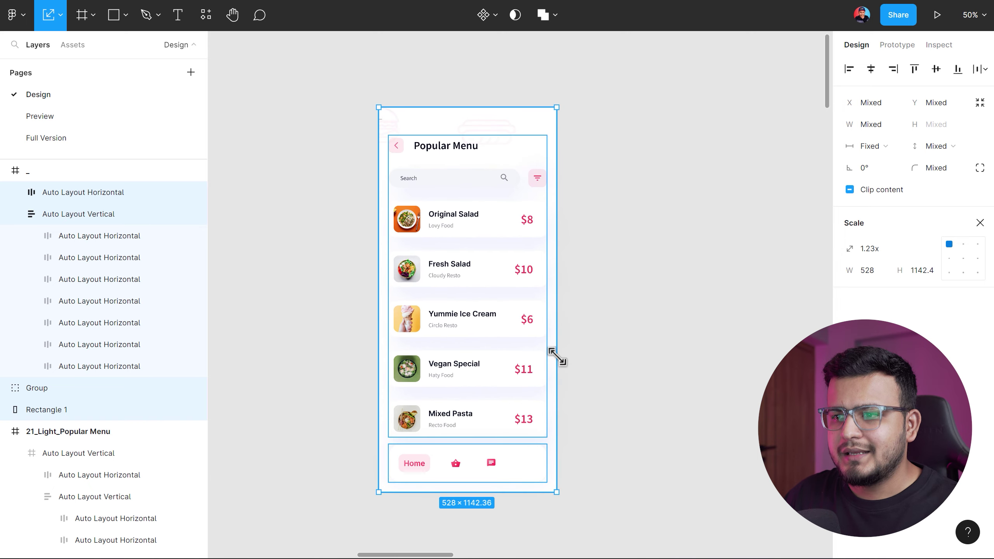
left_click(60, 15)
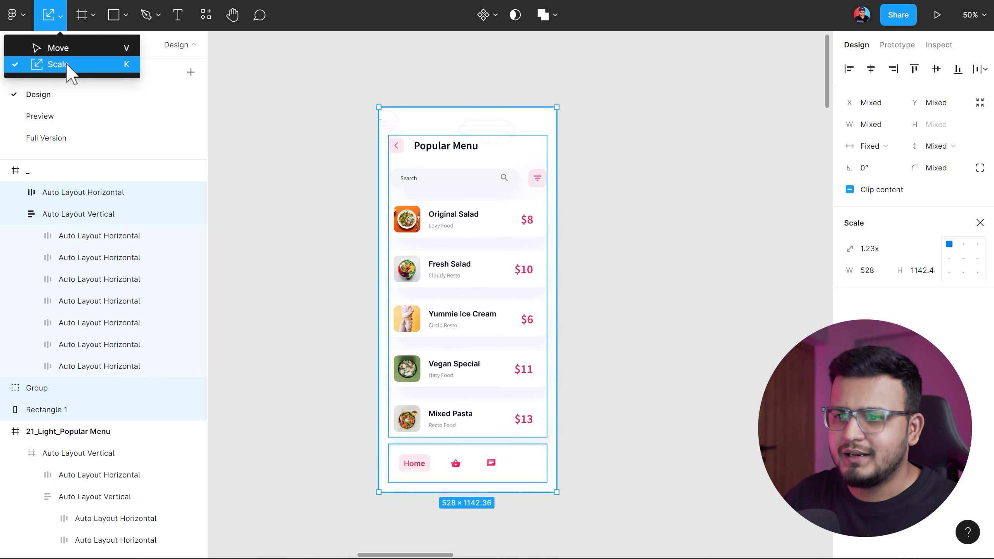
left_click(117, 48)
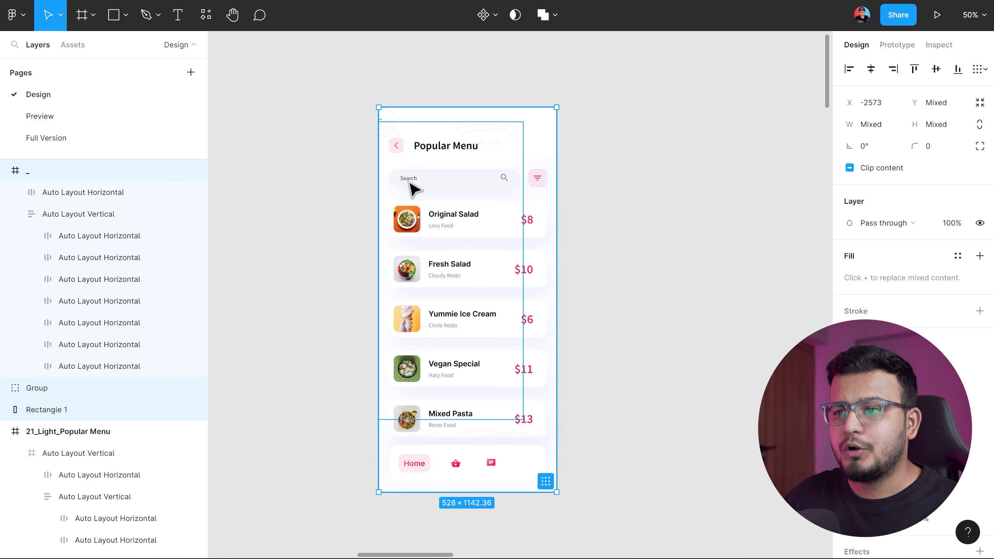
Compare a plain resize of the menu contents with a Scale-tool resize, undoing both.
left_click(350, 135)
left_click_drag(328, 87, 592, 490)
left_click(607, 178)
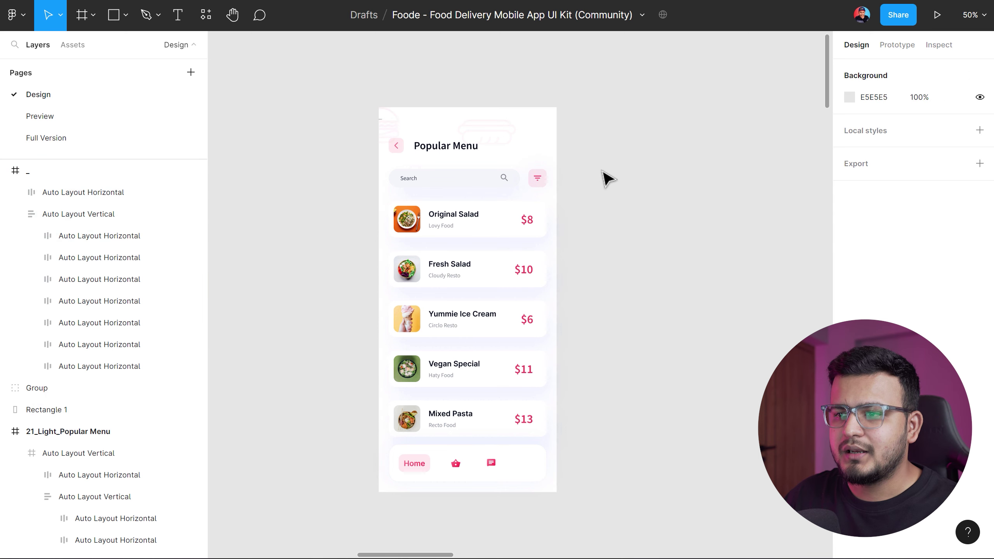
left_click_drag(612, 144, 351, 470)
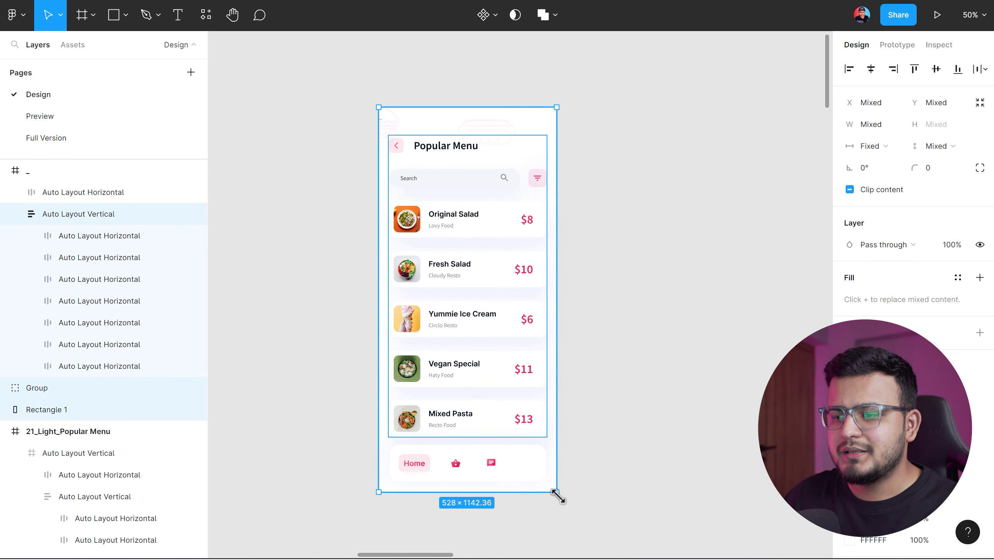
left_click_drag(556, 493, 604, 374)
key("ctrl+z")
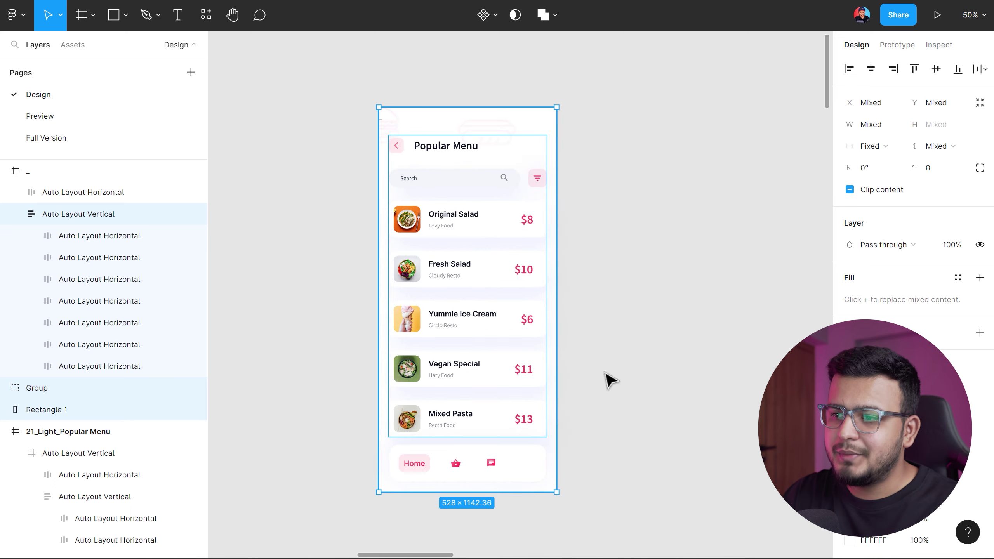
key("k")
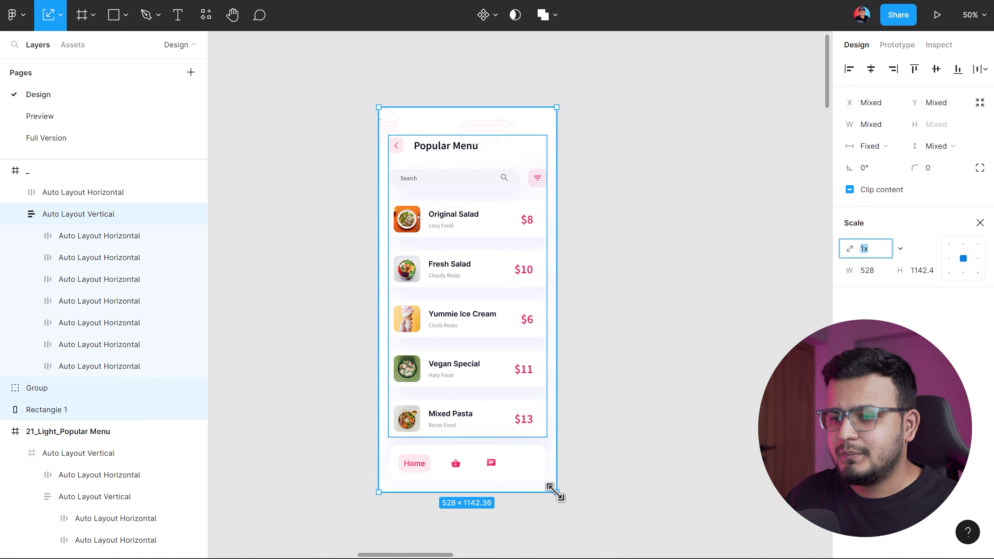
left_click_drag(556, 492, 529, 350)
key("ctrl+z")
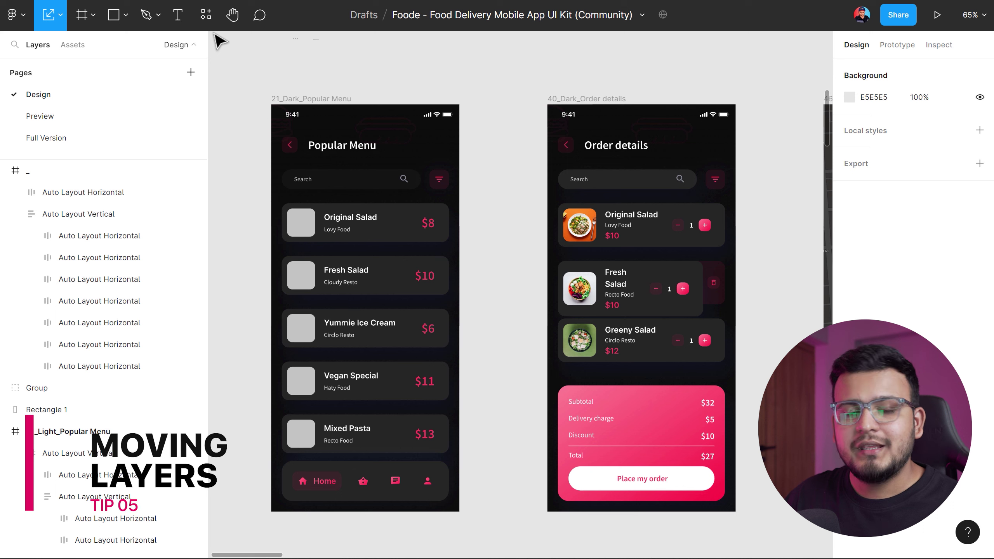
Draw a 263 × 400 rectangle over the dark Popular Menu screen with corner radius 56.
left_click(114, 15)
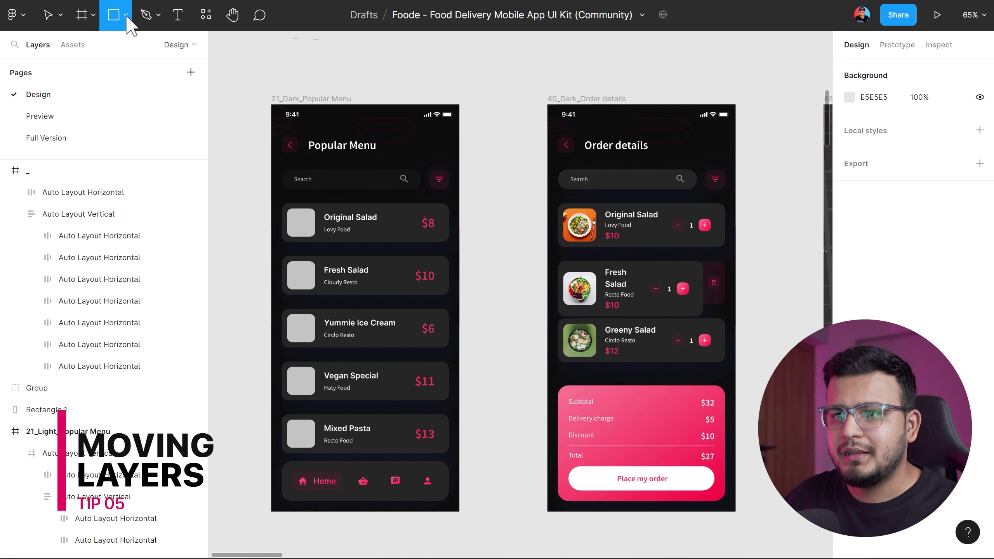
left_click_drag(390, 68, 506, 245)
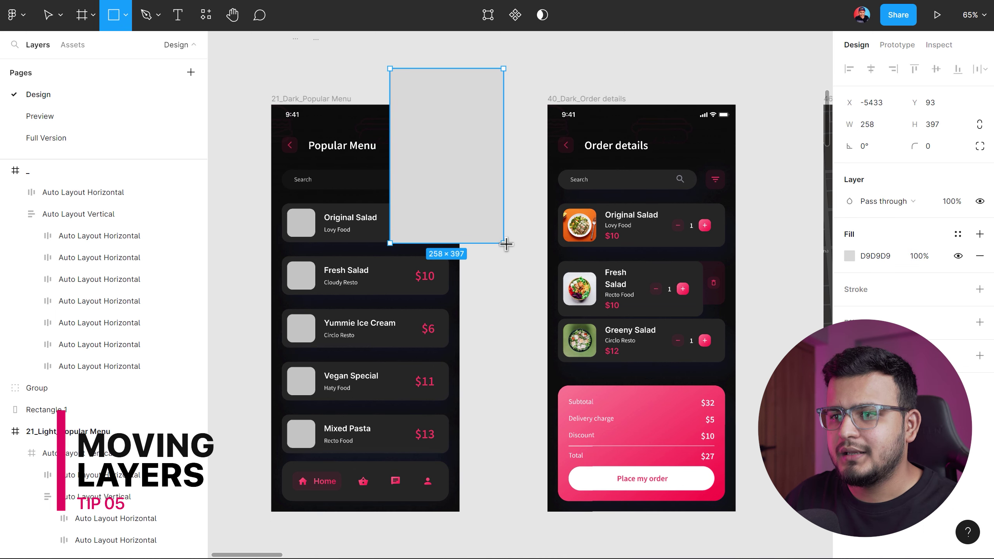
left_click_drag(399, 78, 415, 98)
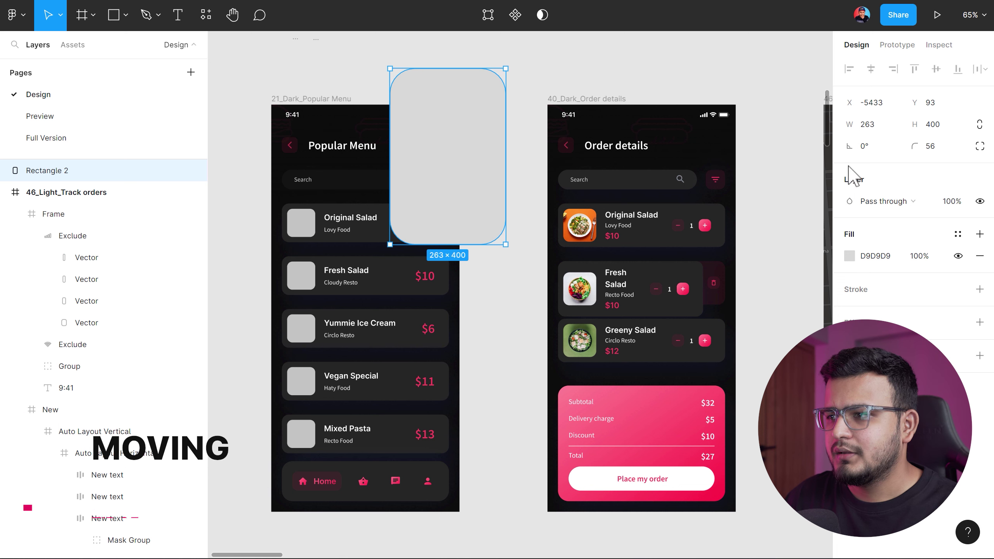
Fill the rounded rectangle with grey 9D9D9D.
left_click(850, 255)
left_click_drag(681, 258, 670, 282)
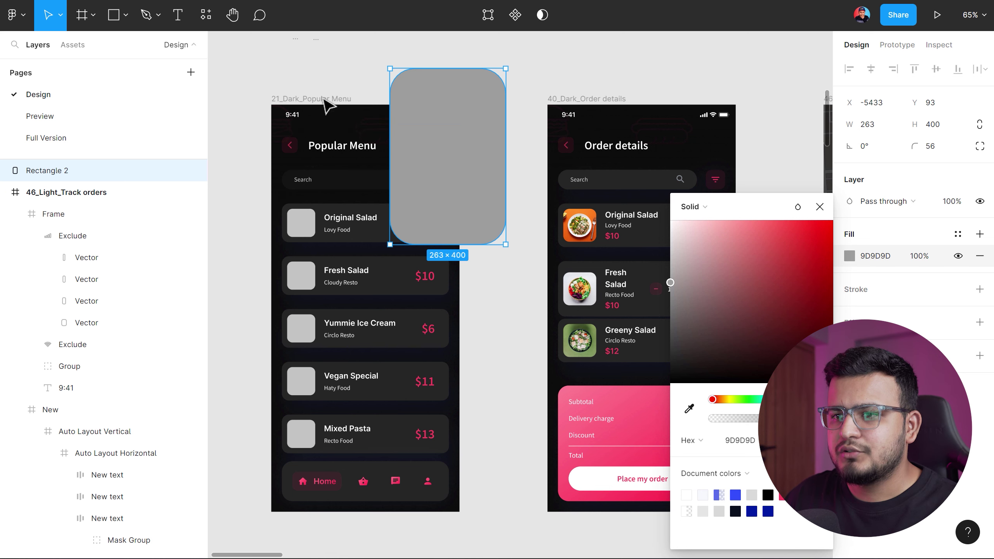
left_click_drag(250, 71, 301, 204)
left_click(533, 73)
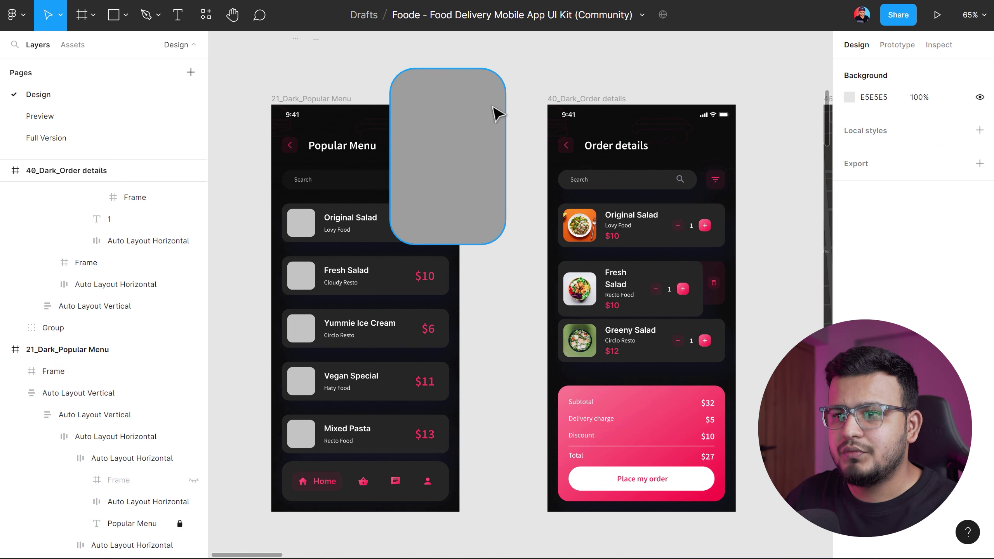
left_click(480, 115)
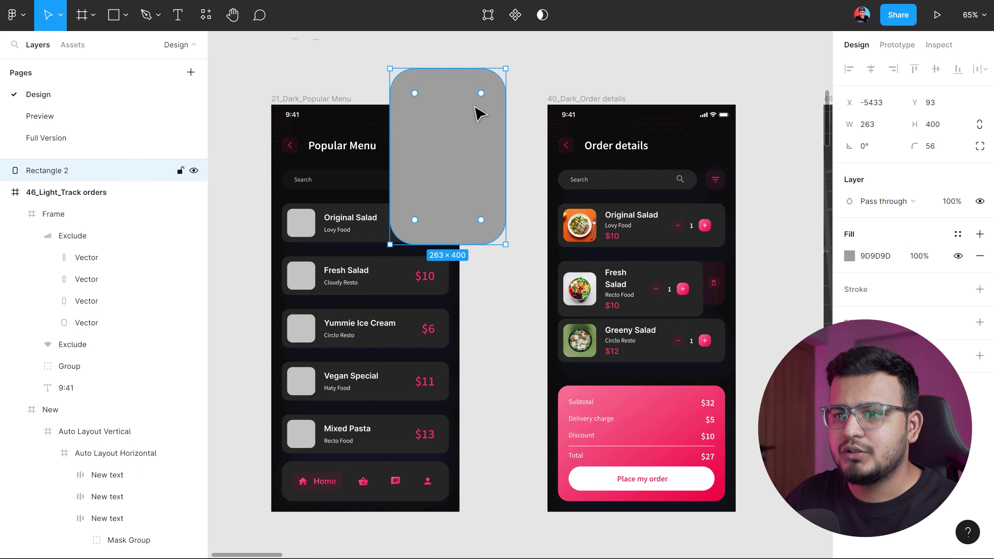
Collapse the expanded frames in Layers and drag Rectangle 2 to just above Rectangle 1.
left_click(5, 192)
left_click_drag(63, 235, 108, 548)
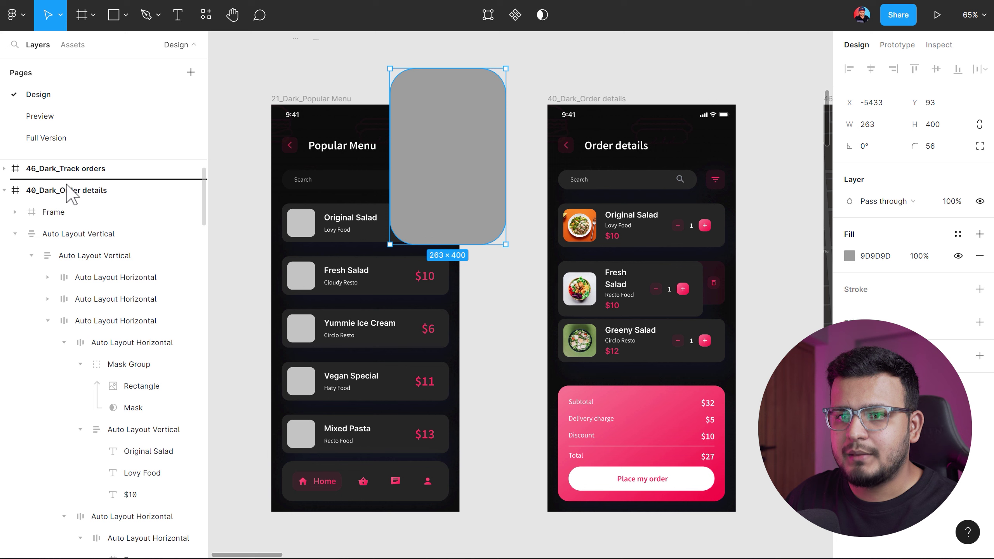
left_click_drag(108, 548, 49, 182)
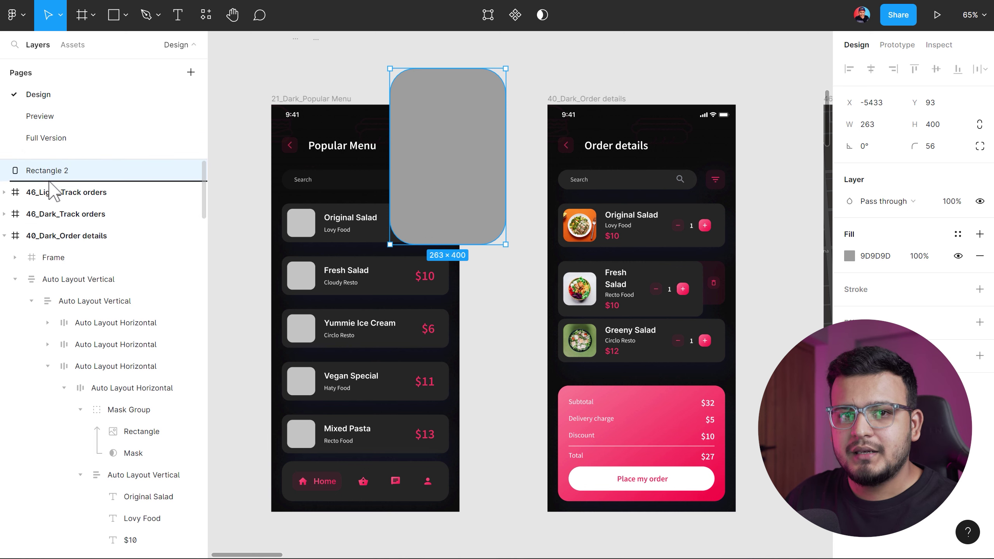
left_click_drag(49, 181, 49, 184)
left_click(4, 236)
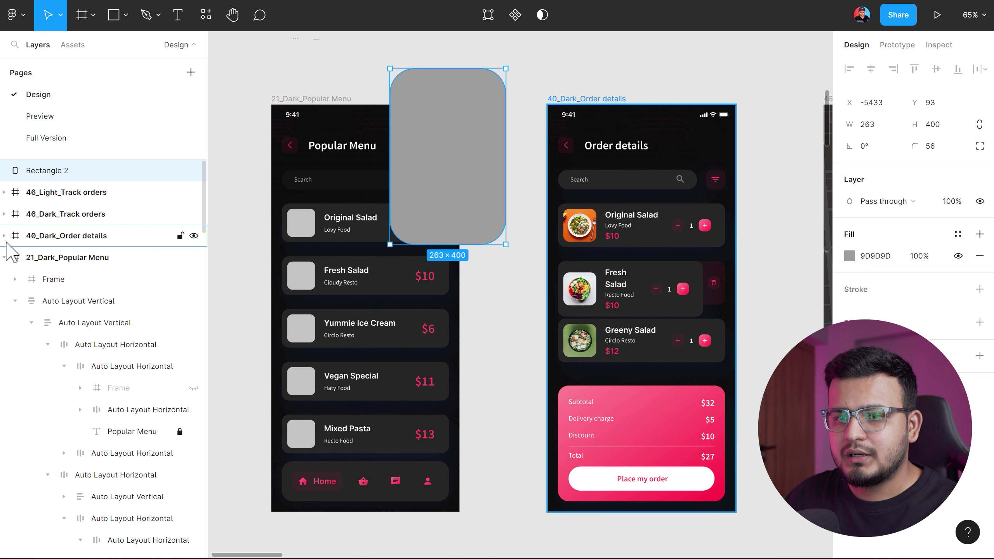
left_click(4, 258)
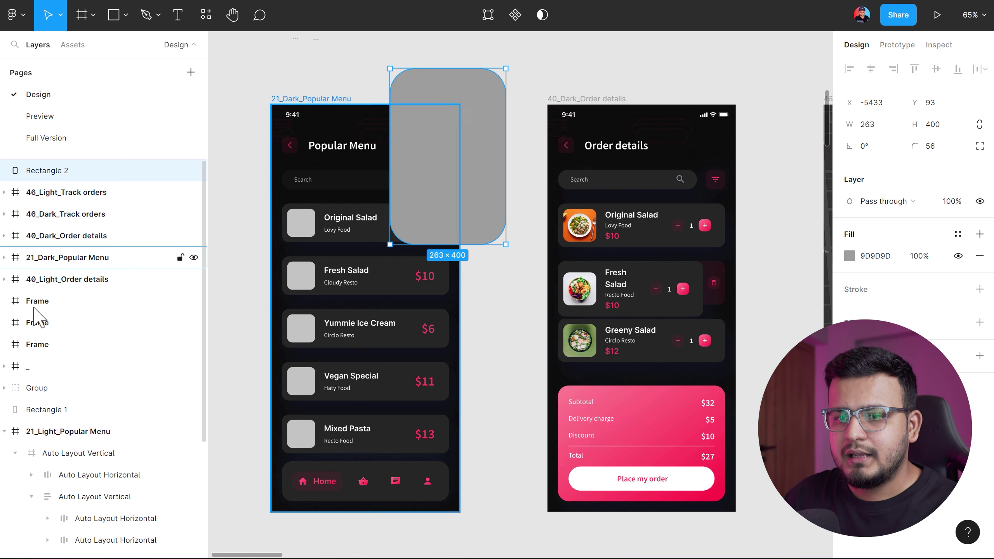
left_click(4, 431)
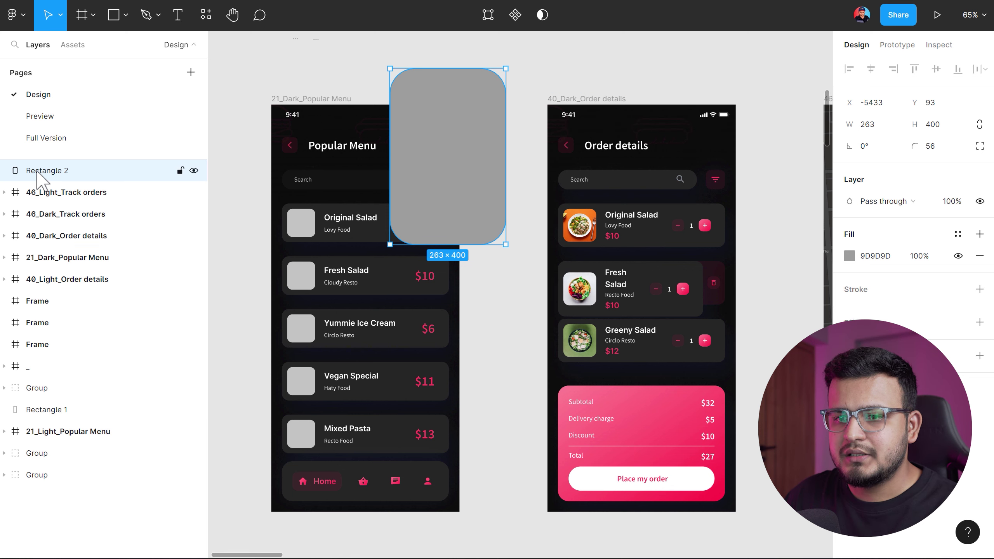
left_click_drag(38, 171, 55, 407)
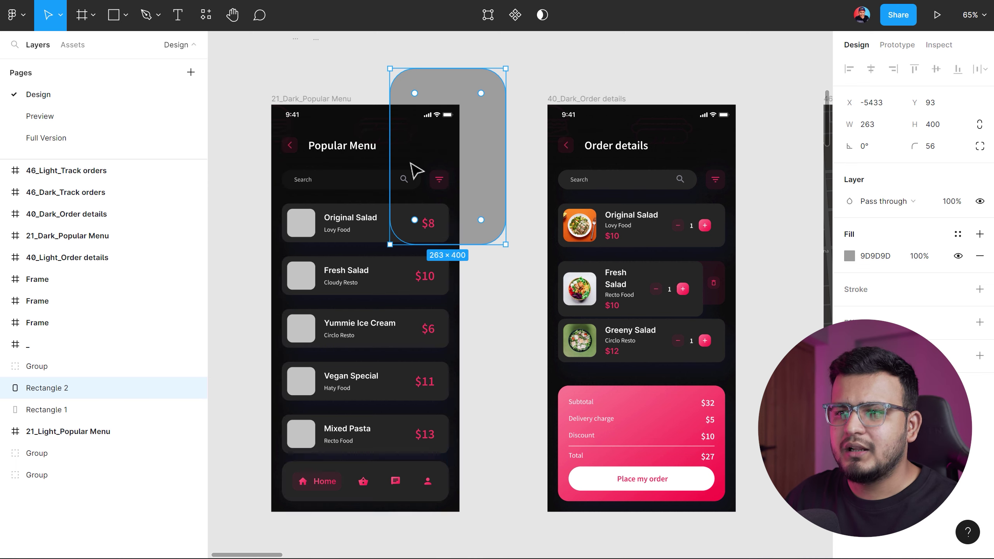
Send Rectangle 2 back behind 21_Dark_Popular Menu, then bring it to the front again.
key("ctrl+z")
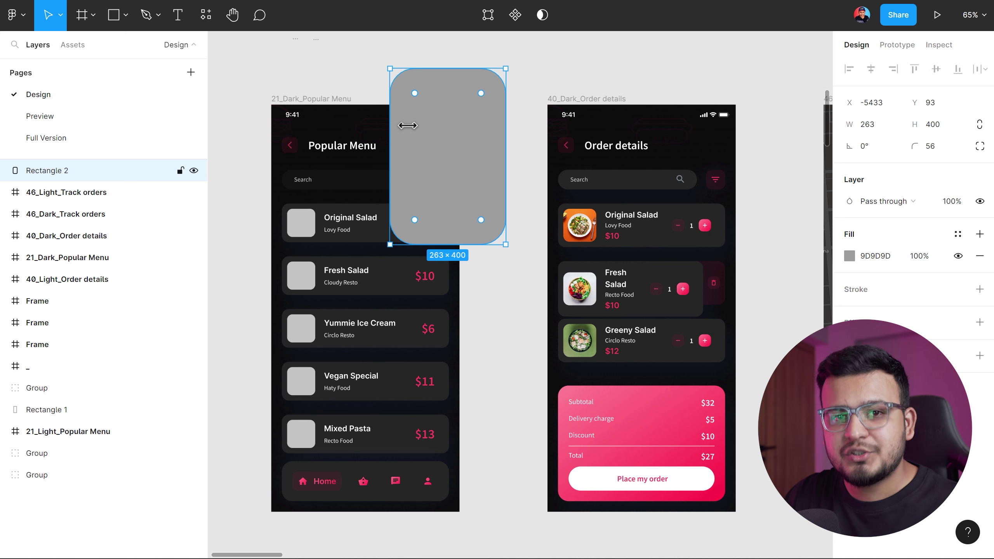
key("ctrl+bracketleft")
key("ctrl+bracketleft")
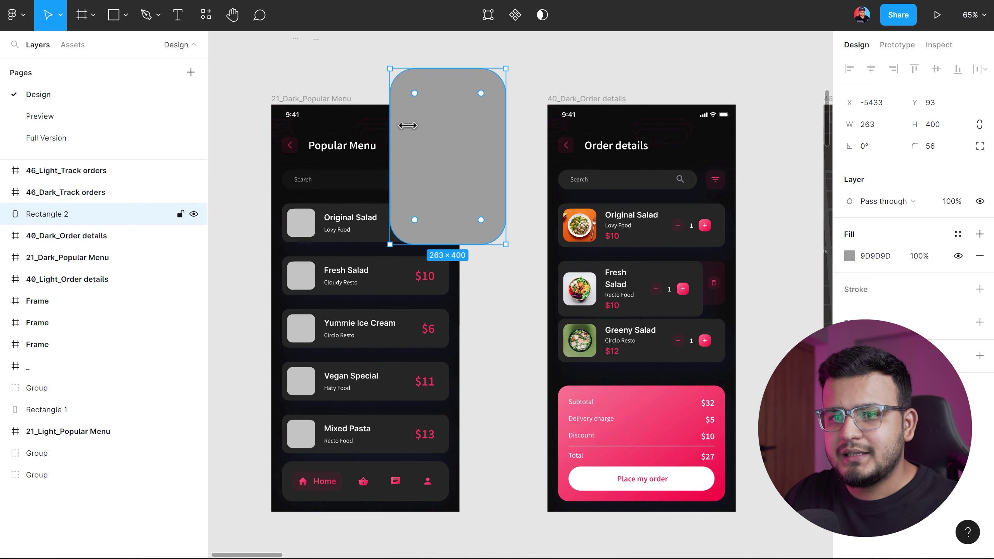
key("ctrl+bracketleft")
key("ctrl+bracketleft")
key("ctrl+bracketleft")
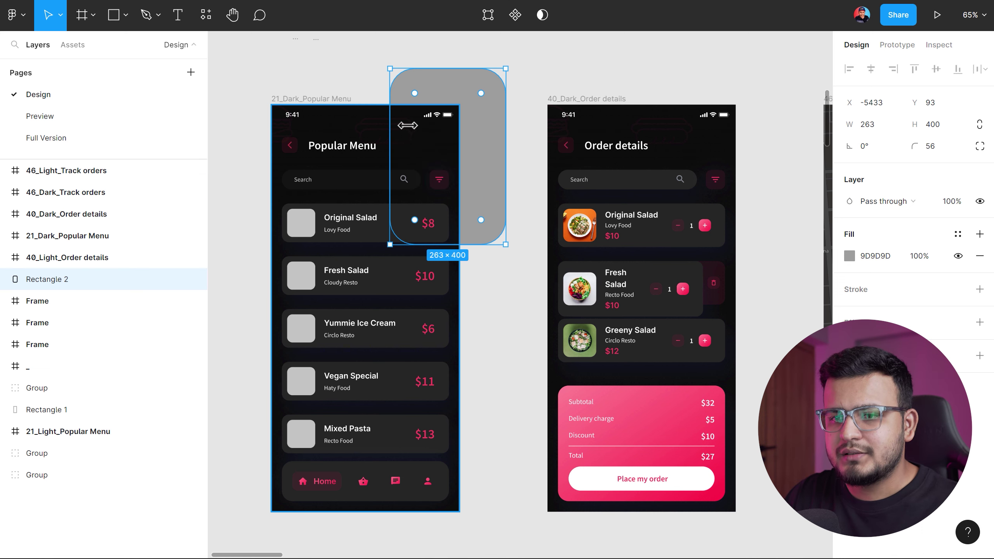
key("ctrl+bracketleft")
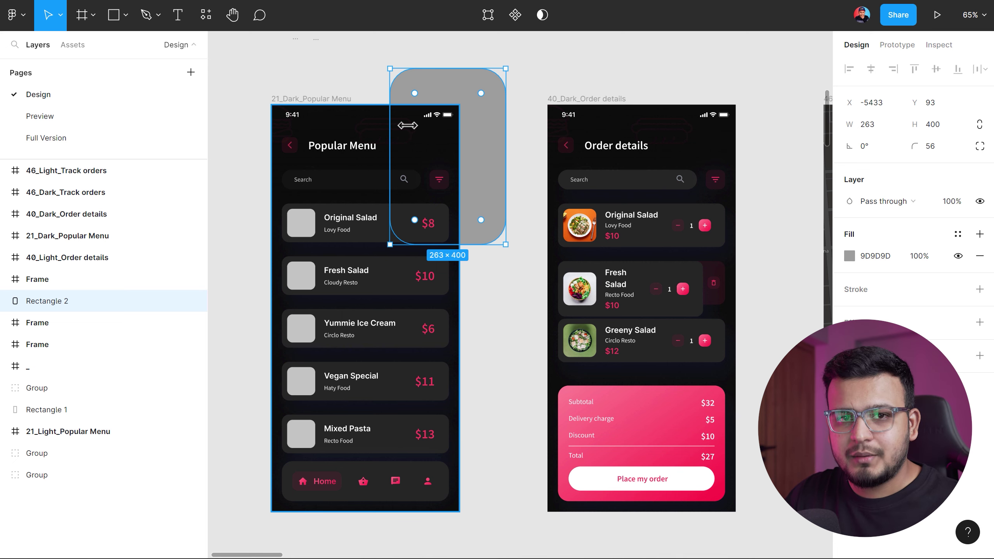
key("ctrl+bracketright")
key("ctrl+bracketright")
key("ctrl+bracketright")
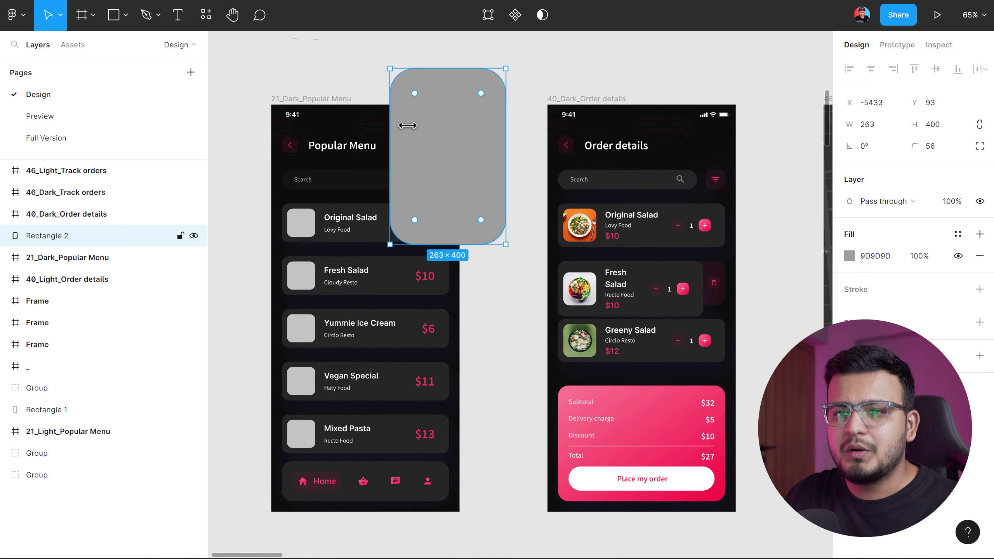
key("ctrl+bracketright")
key("ctrl+bracketright")
key("ctrl+bracketright")
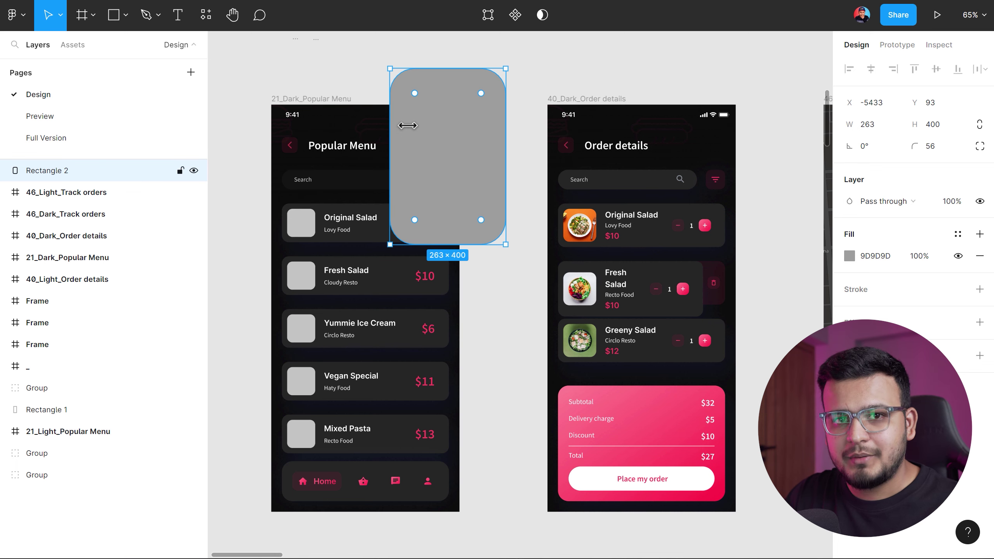
Move Rectangle 2 one level behind the Popular Menu screen and back above it, then deselect and undo.
key("ctrl+bracketleft")
key("ctrl+bracketleft")
key("ctrl+bracketleft")
key("ctrl+bracketleft")
key("ctrl+bracketleft")
key("ctrl+bracketleft")
key("ctrl+bracketleft")
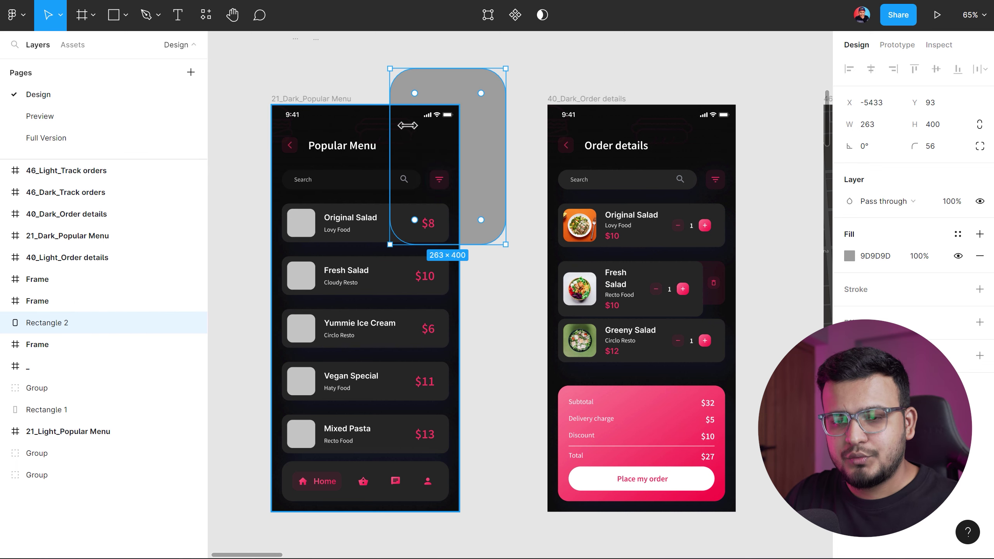
key("ctrl+bracketright")
key("ctrl+bracketright")
key("ctrl+bracketright")
key("ctrl+bracketright")
key("ctrl+bracketright")
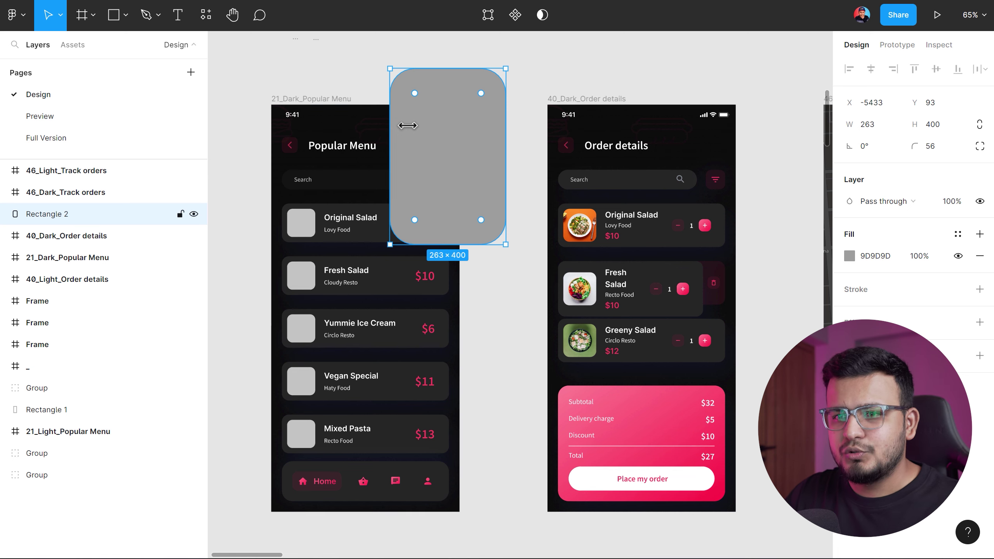
left_click(552, 78)
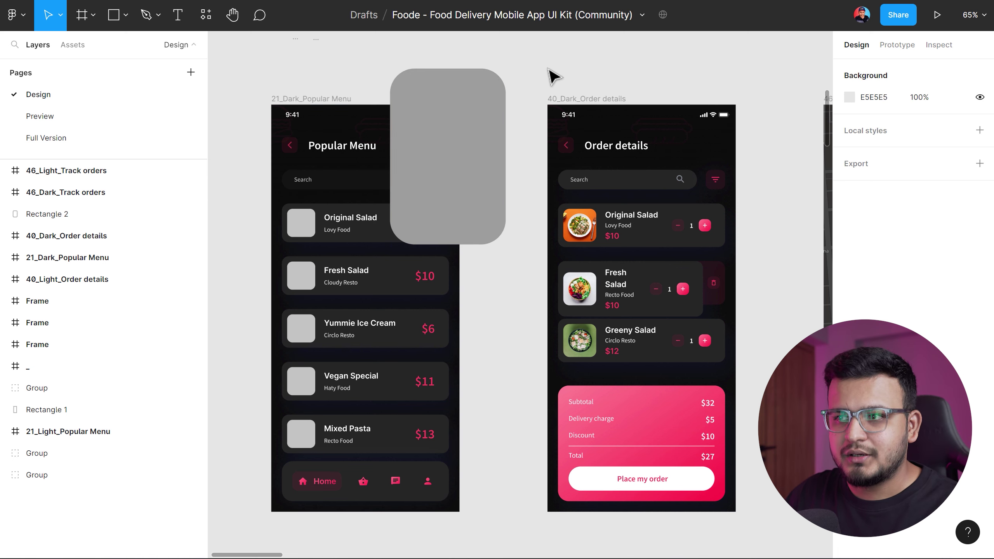
key("ctrl+z")
scroll(486, 143, "down", 5)
left_click_drag(484, 142, 473, 244)
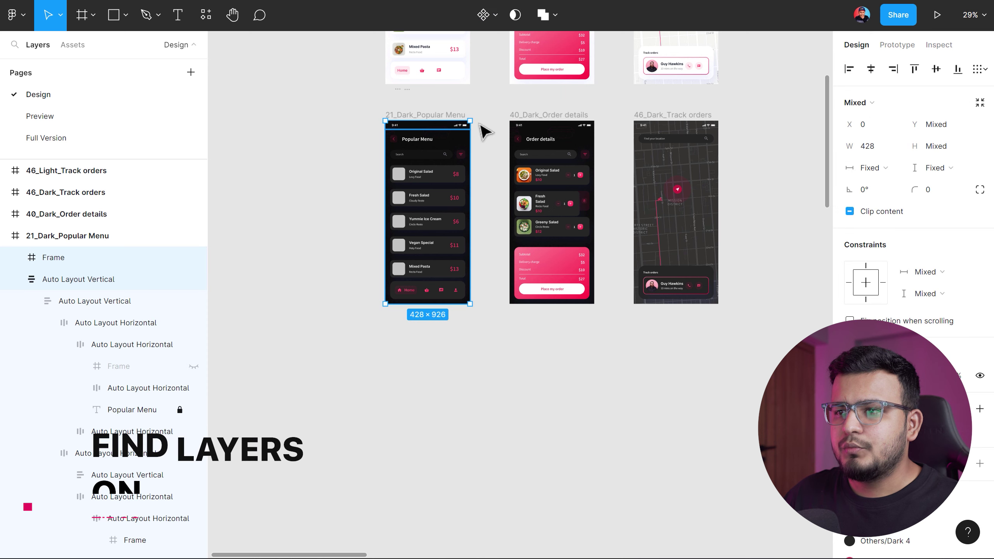
Expand 46_Dark_Track orders > Auto Layout Vertical in Layers and select the Track orders text layer.
left_click(798, 141)
scroll(595, 169, "up", 3)
scroll(533, 155, "up", 2)
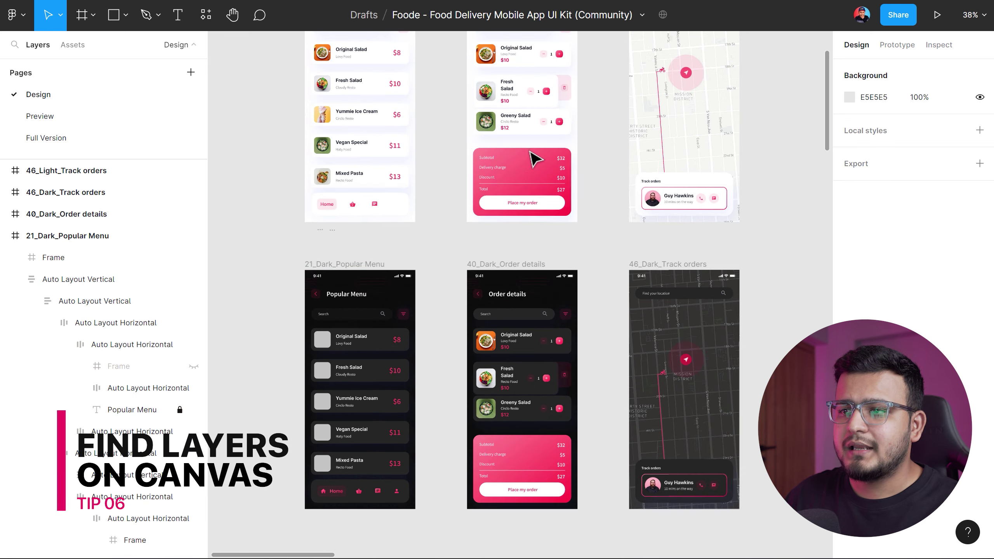
scroll(719, 145, "up", 3)
left_click_drag(720, 144, 723, 188)
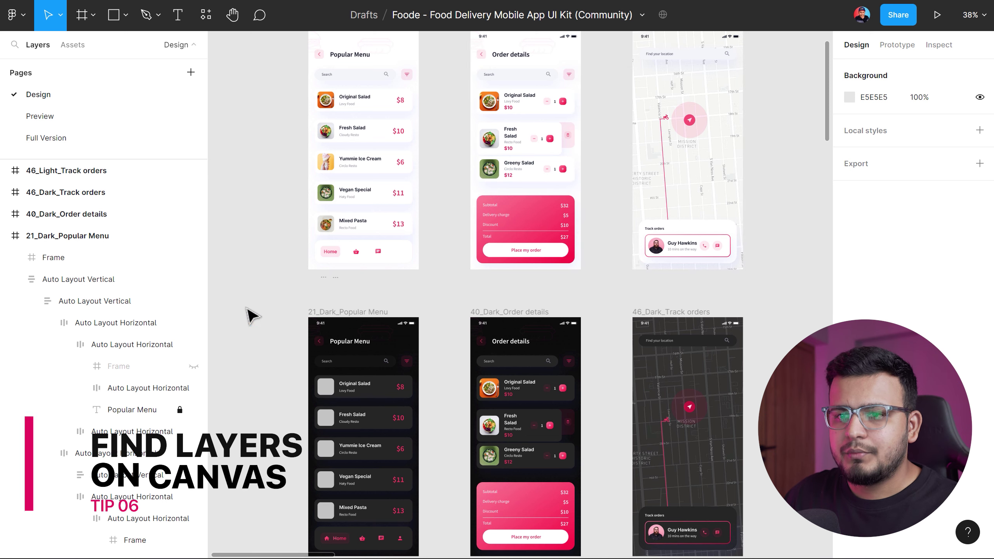
left_click(4, 236)
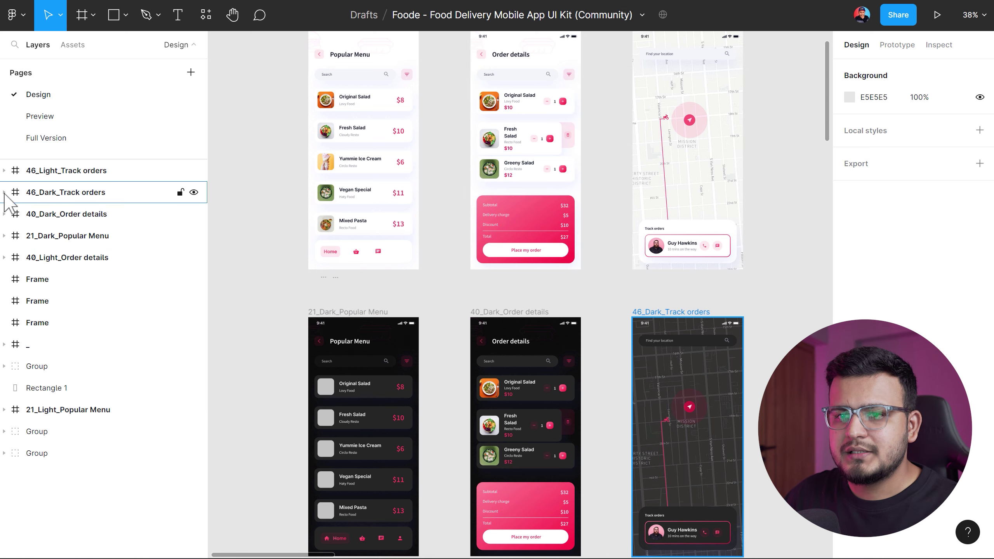
left_click(4, 193)
left_click(30, 258)
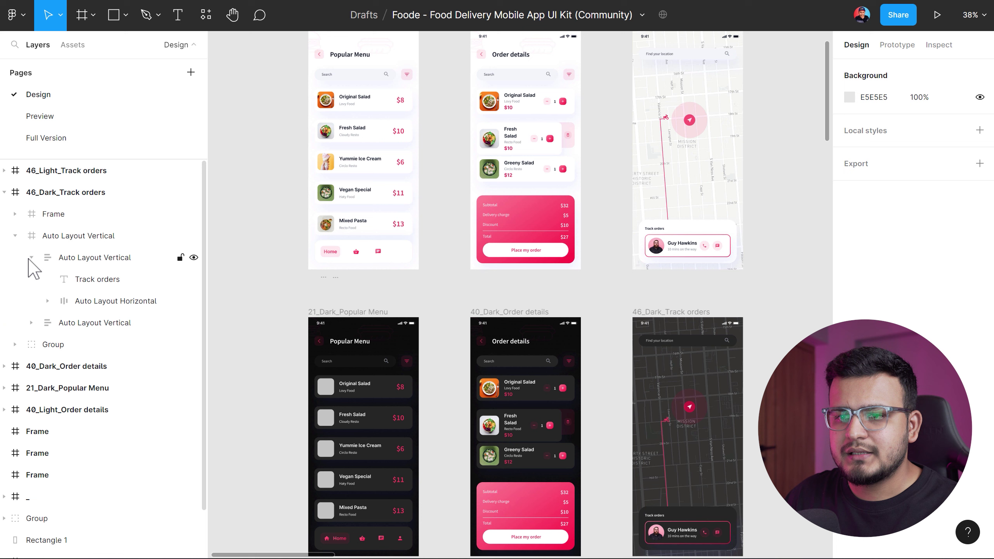
left_click(90, 282)
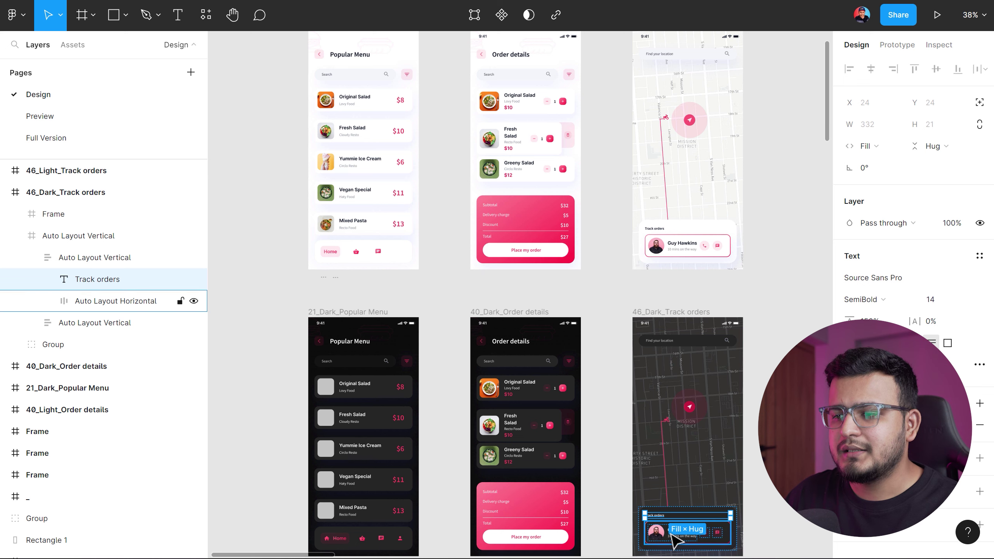
Pan and zoom around the board back to the Track orders screens.
scroll(507, 193, "down", 3)
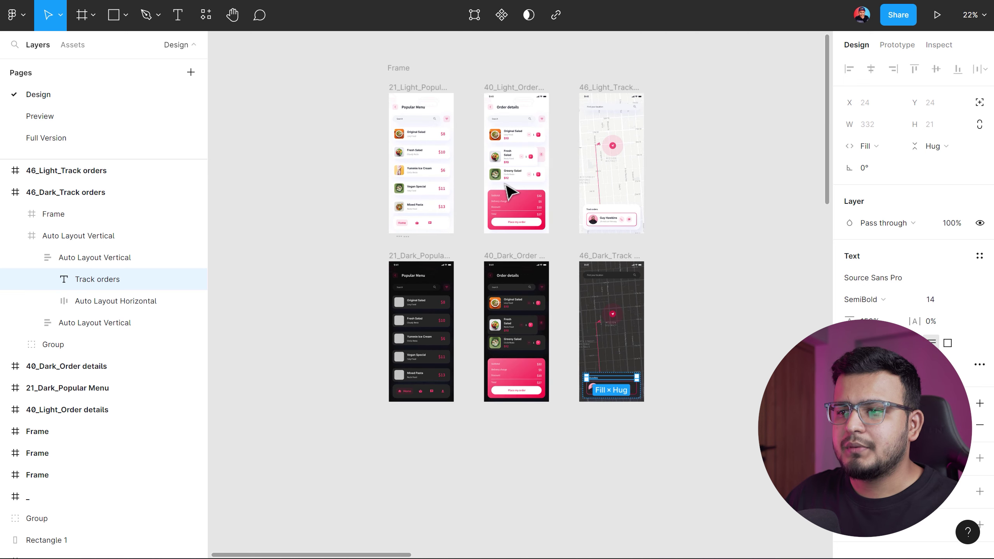
left_click_drag(506, 193, 437, 198)
scroll(436, 198, "right", 10)
scroll(452, 165, "down", 5)
scroll(540, 180, "down", 3)
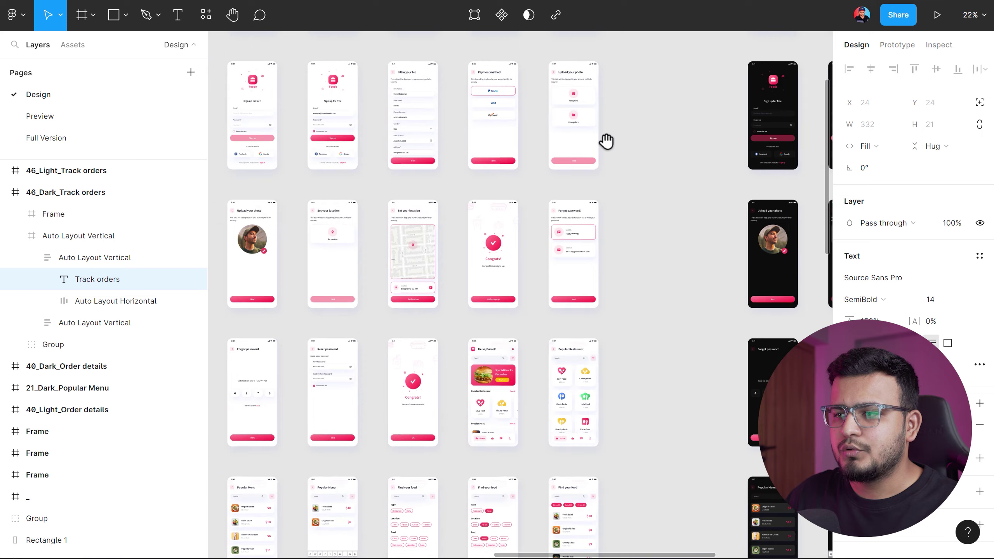
scroll(606, 143, "left", 5)
mouse_move(294, 235)
left_mouse_down()
mouse_move(563, 317)
mouse_move(573, 260)
mouse_move(691, 264)
mouse_move(650, 257)
left_mouse_up()
scroll(651, 257, "left", 10)
scroll(650, 257, "up", 2)
scroll(636, 295, "up", 1)
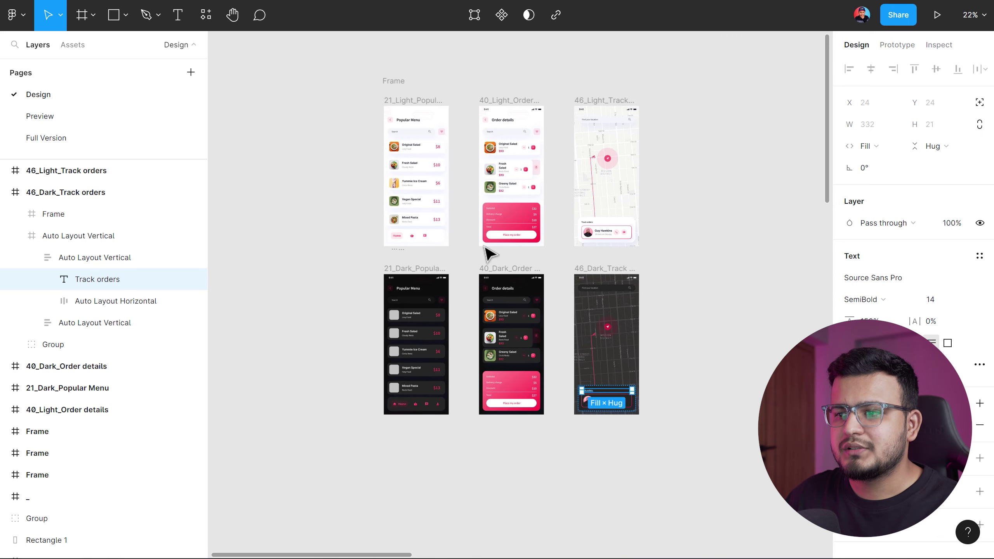
mouse_move(97, 279)
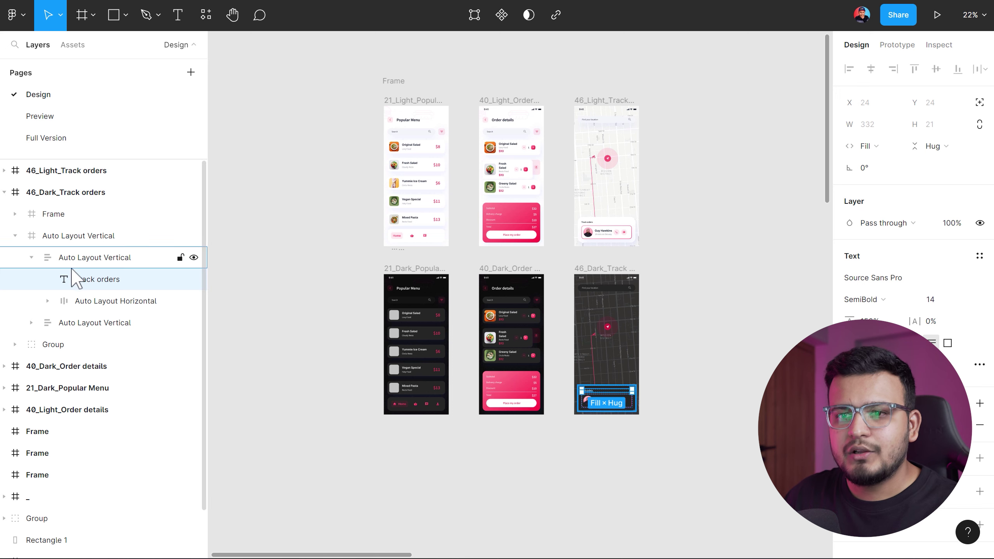
Zoom to the Track orders heading and select the call icon's Rectangle in its nested layers.
key("shift+2")
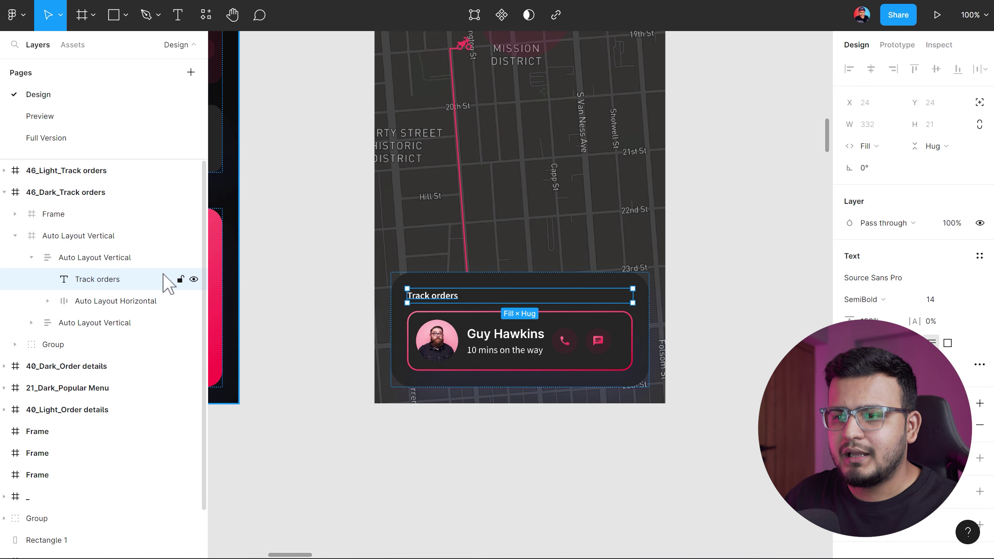
left_click(47, 301)
left_click(64, 344)
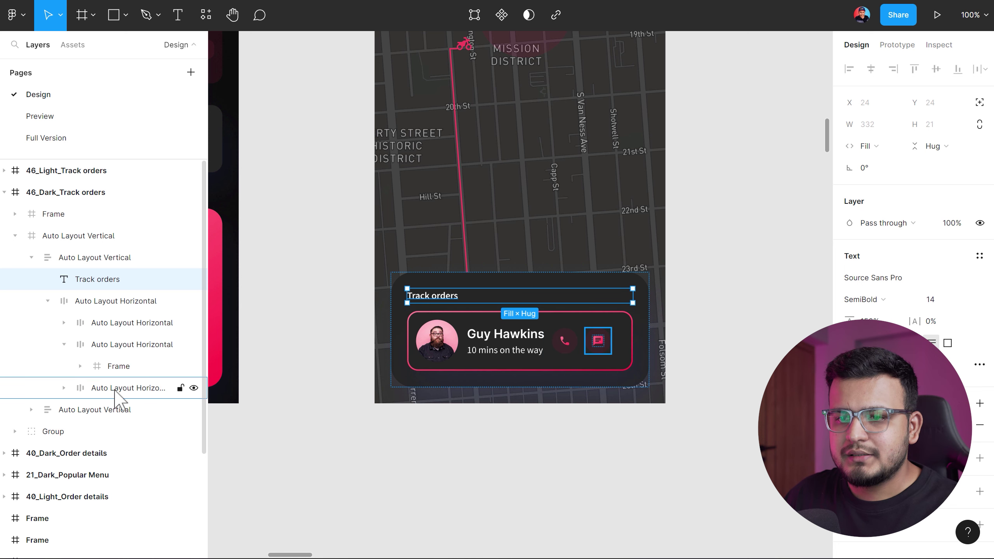
left_click(80, 366)
left_click(137, 391)
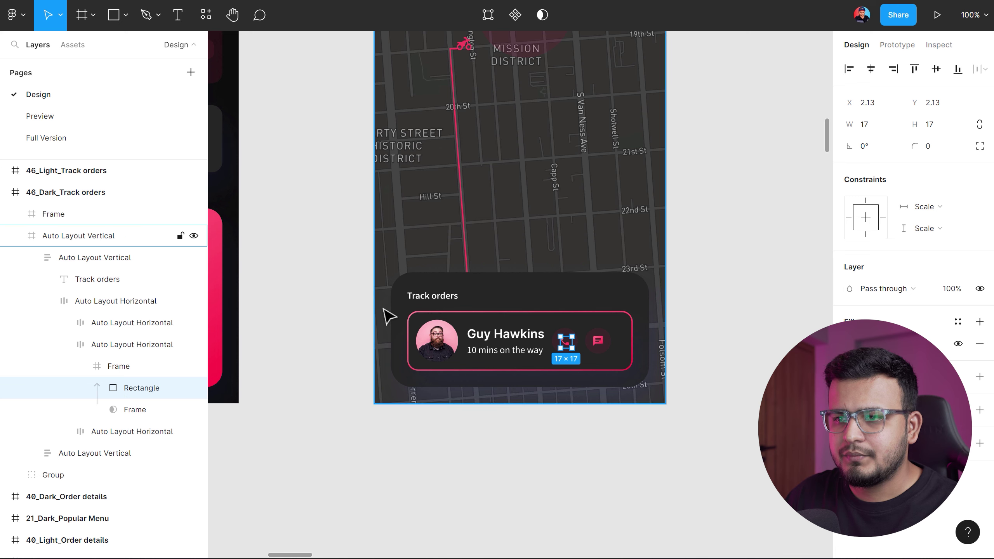
Expand 40_Light_Order details' status bar Frame and select the wifi Exclude layer.
left_click(320, 172)
scroll(419, 238, "up", 10)
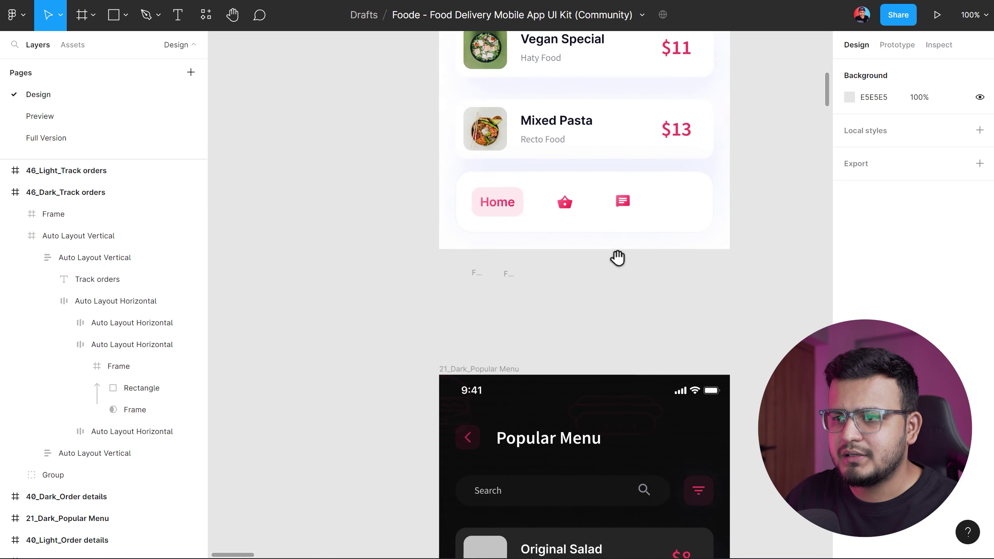
scroll(433, 238, "down", 5)
scroll(433, 238, "down", 5)
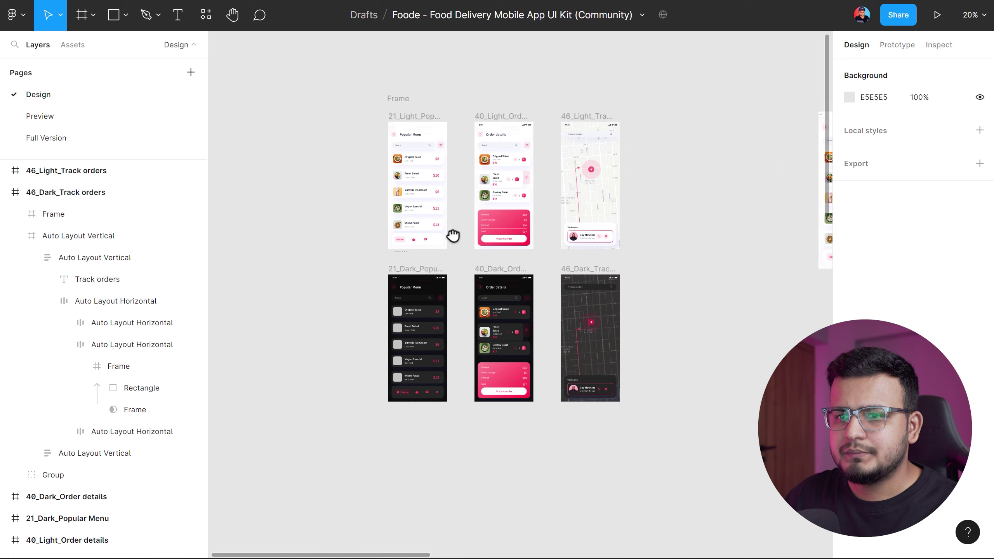
left_click(15, 235)
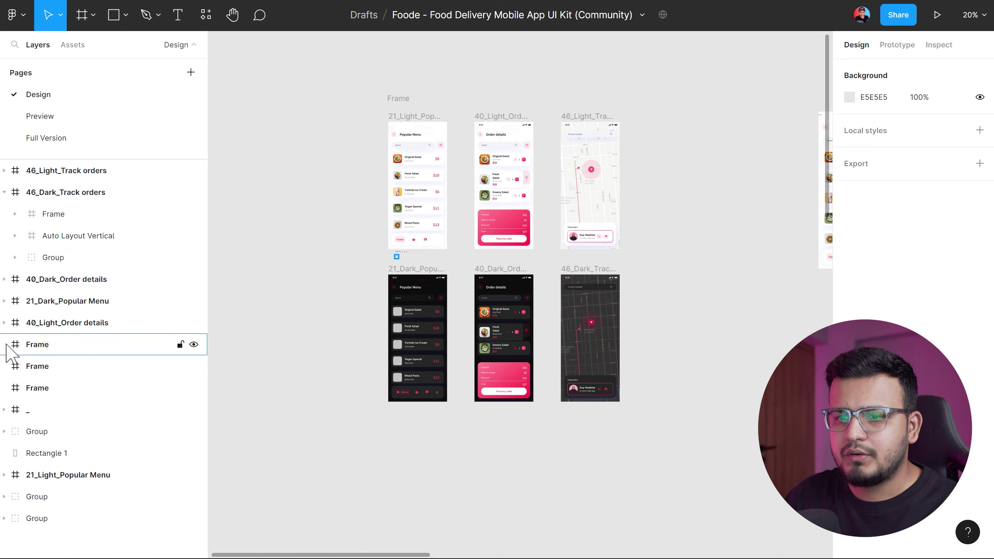
left_click(4, 323)
left_click(14, 344)
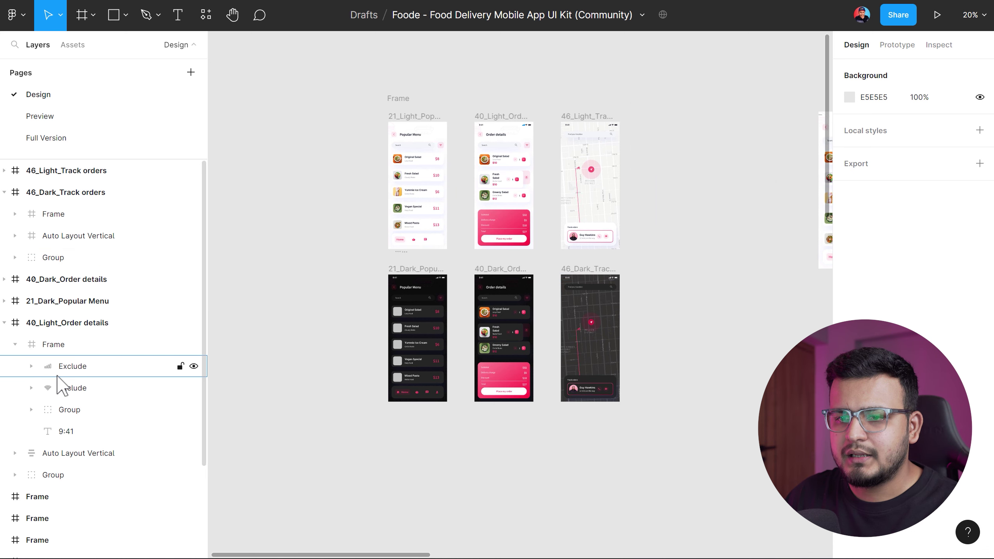
left_click(81, 388)
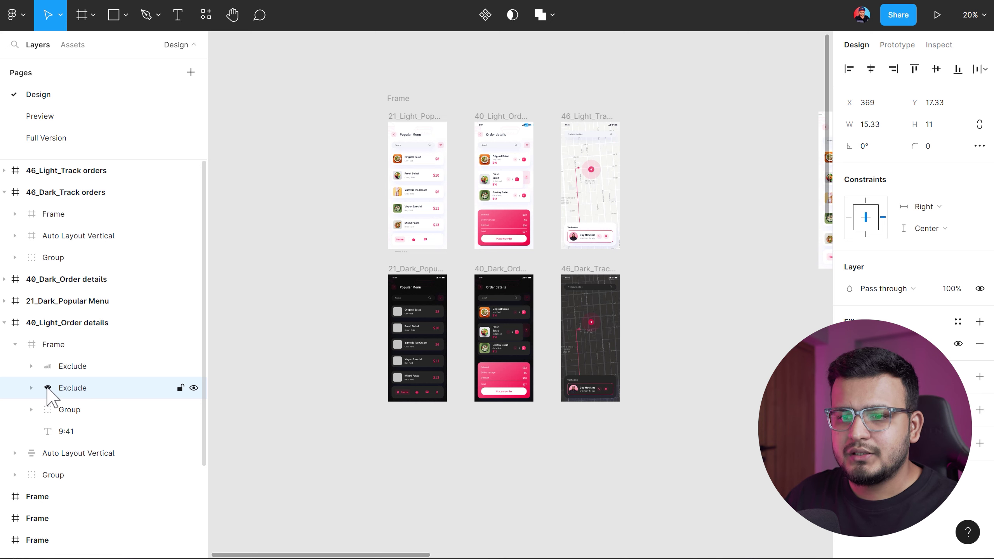
Zoom to the wifi icon and inspect the battery Group's cap Vector in the layers.
key("shift+2")
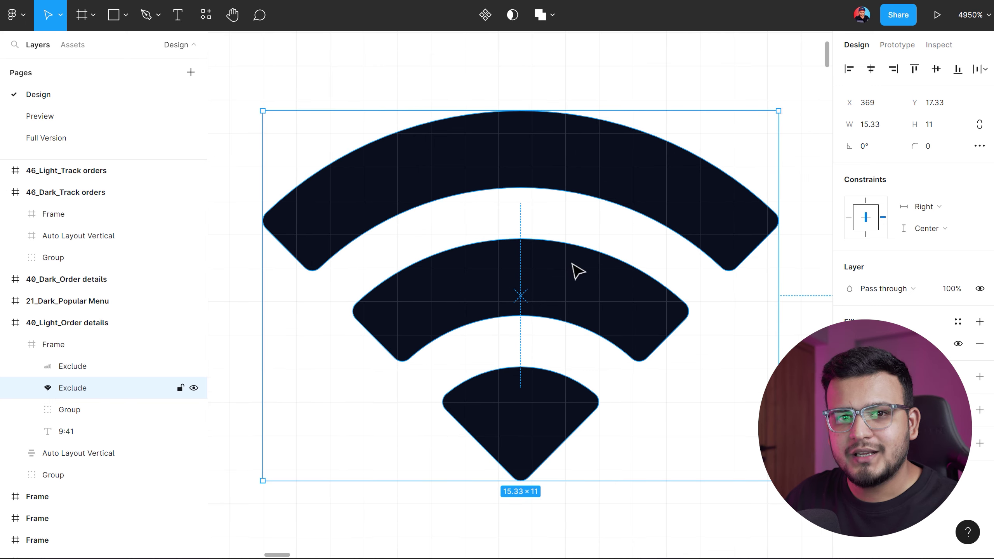
scroll(572, 267, "down", 4)
scroll(567, 260, "up", 2)
scroll(560, 253, "up", 2)
scroll(558, 257, "down", 5)
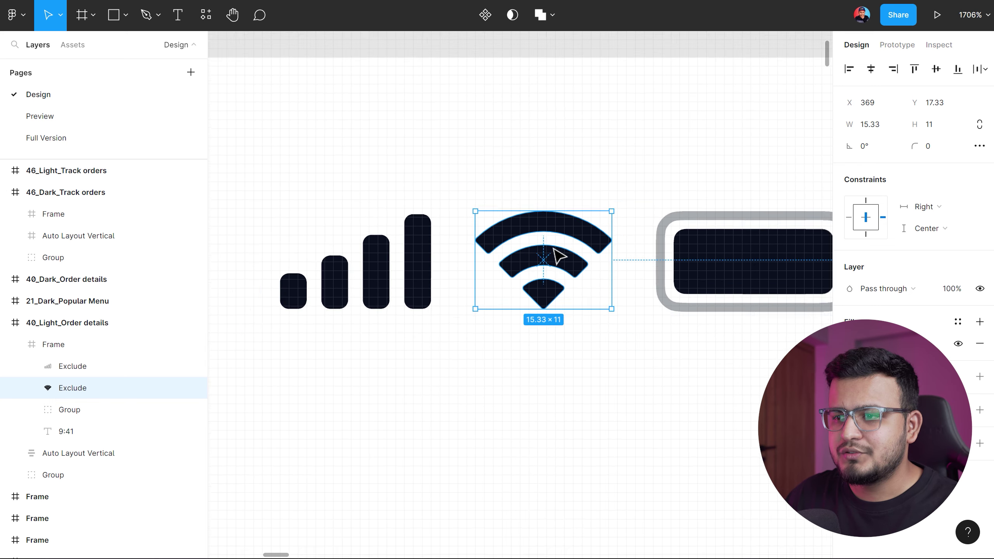
scroll(552, 253, "down", 5)
left_click(31, 409)
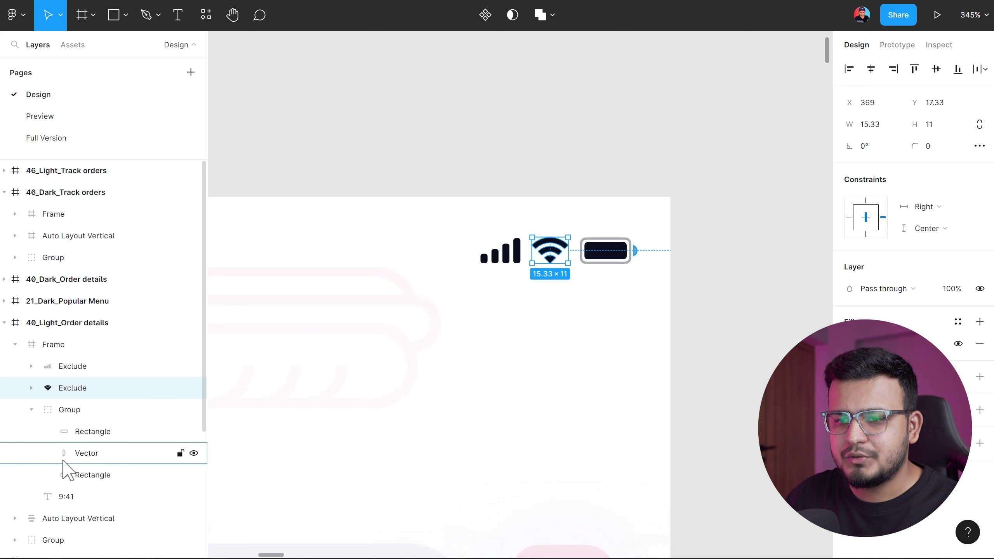
left_click(65, 459)
scroll(112, 352, "down", 5)
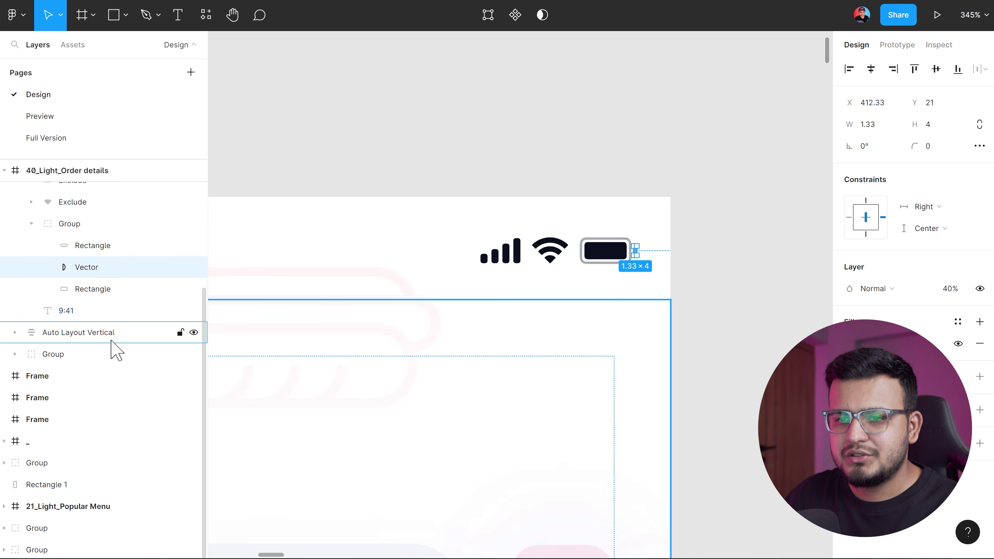
left_click(12, 399)
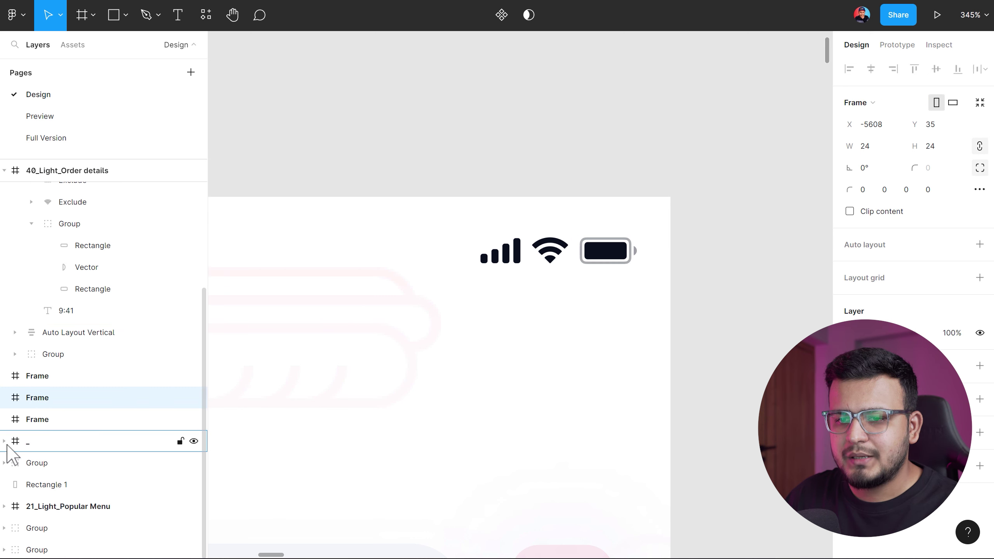
Expand the _ frame, select its hidden Auto Layout Horizontal, zoom to it and deselect.
left_click(4, 441)
left_click(30, 506)
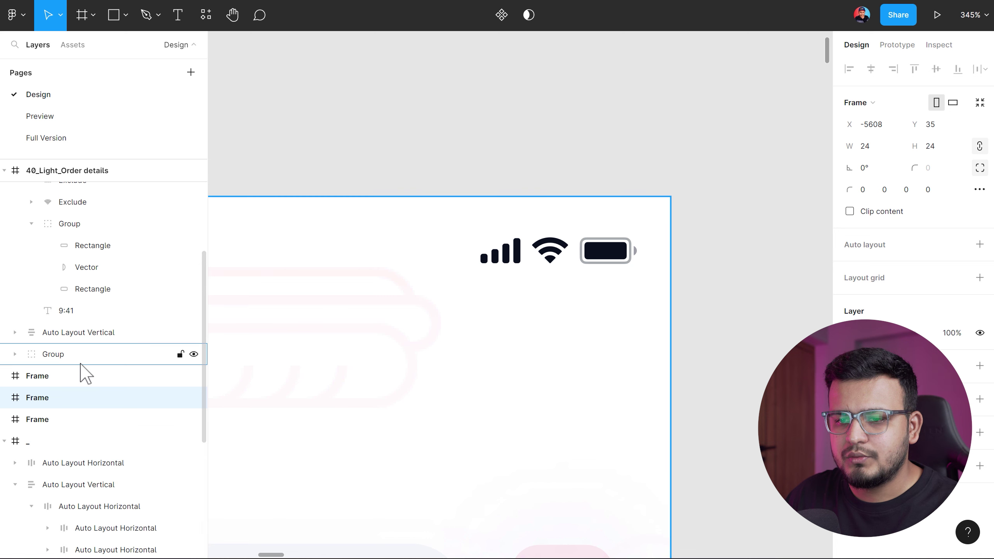
scroll(66, 353, "down", 5)
left_click(48, 311)
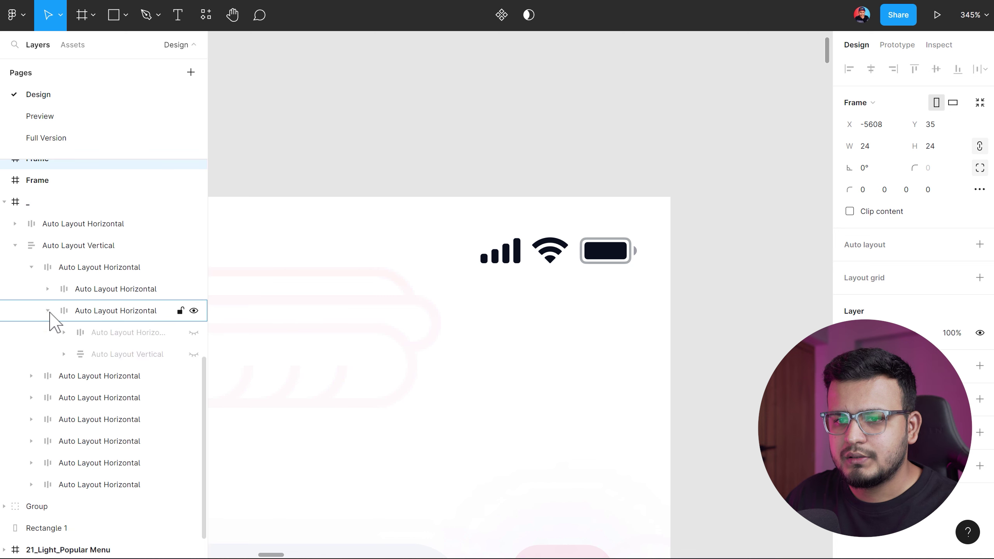
left_click(81, 336)
key("shift+2")
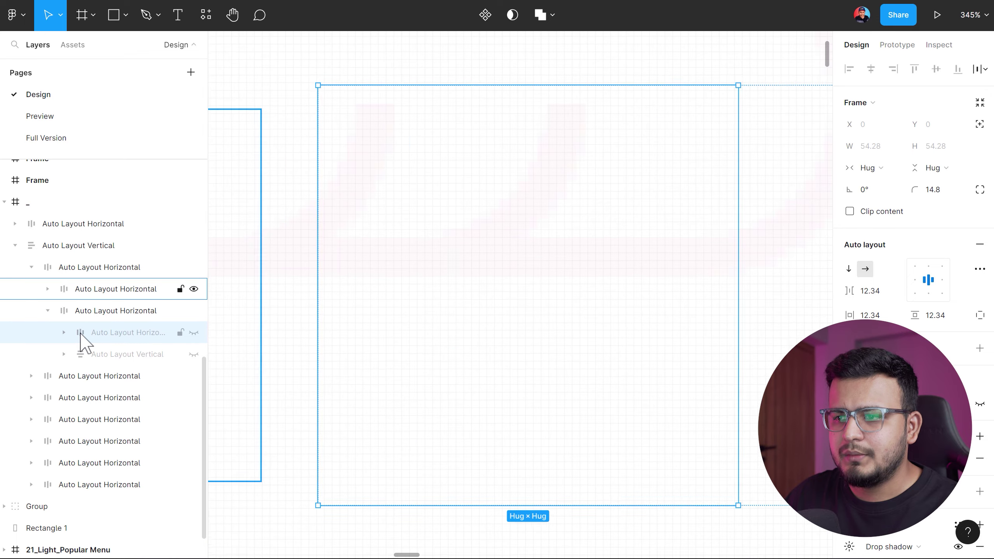
scroll(509, 268, "down", 5)
scroll(507, 262, "down", 5)
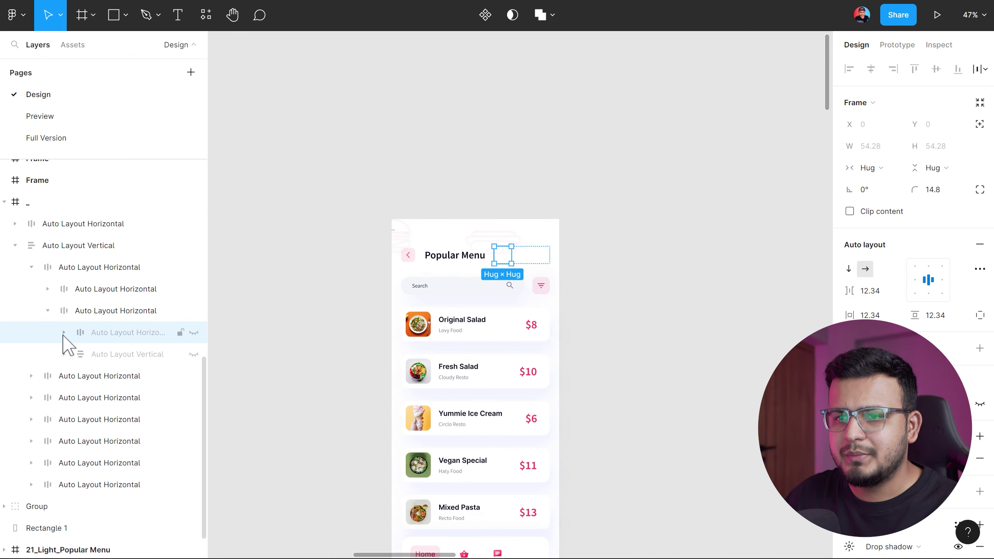
left_click(639, 258)
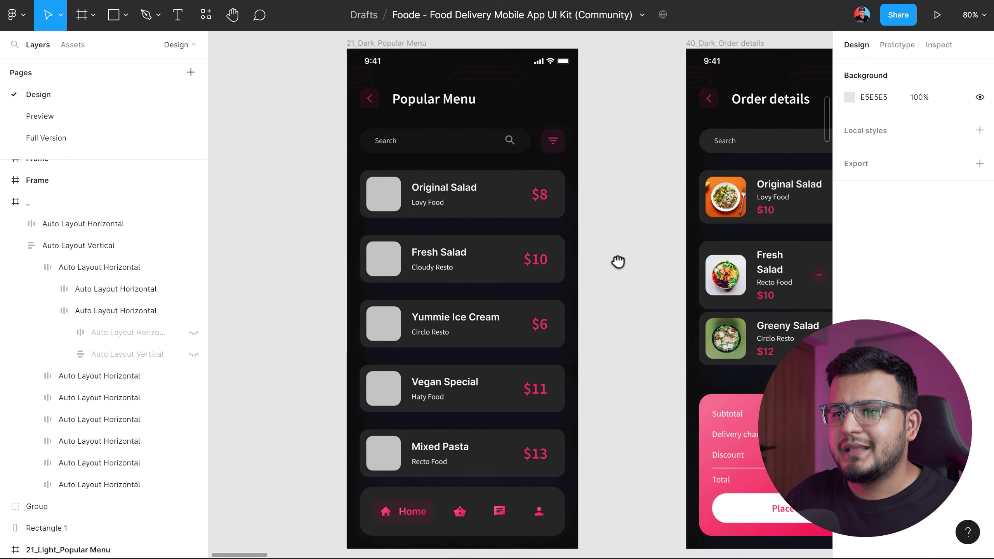
left_click(376, 192)
double_click(376, 192)
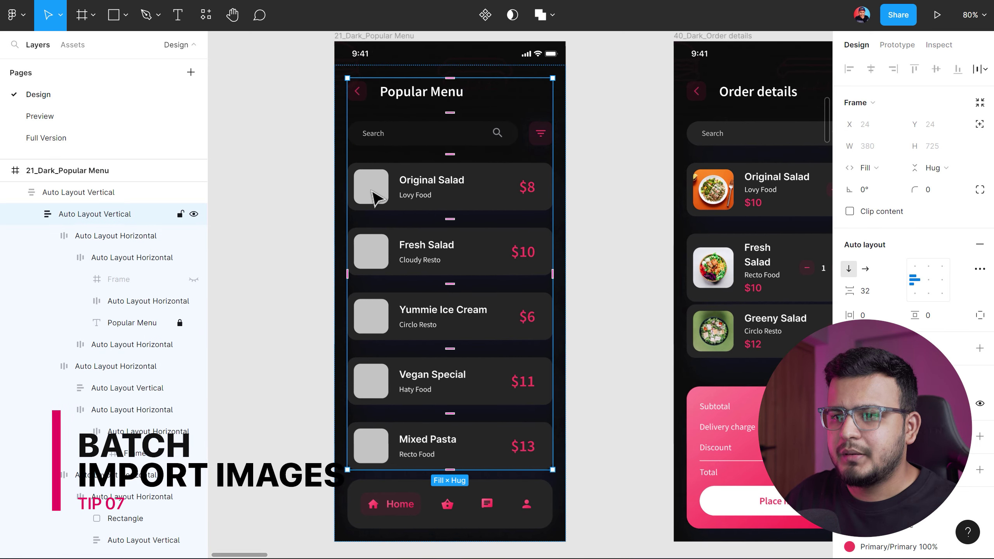
key("Escape")
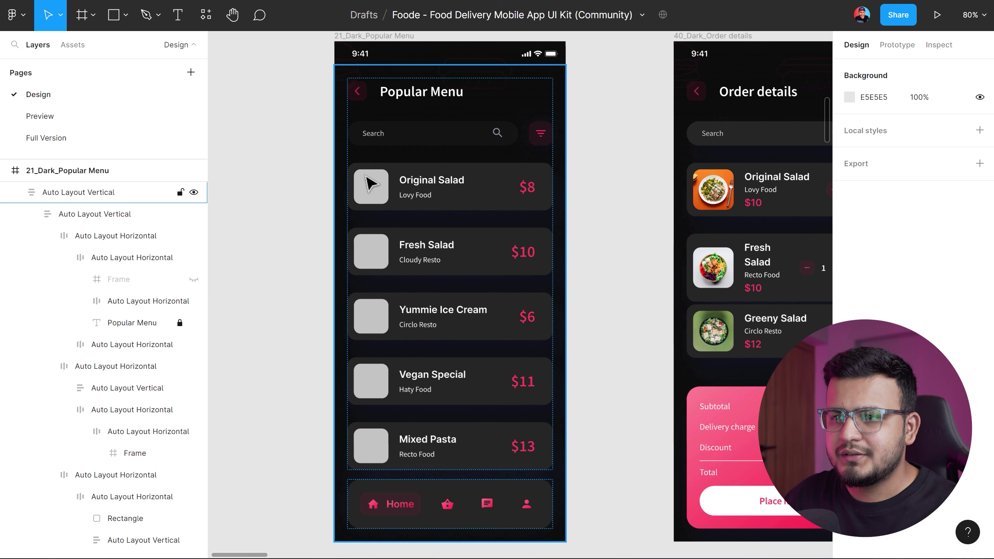
left_click(372, 196)
double_click(371, 196)
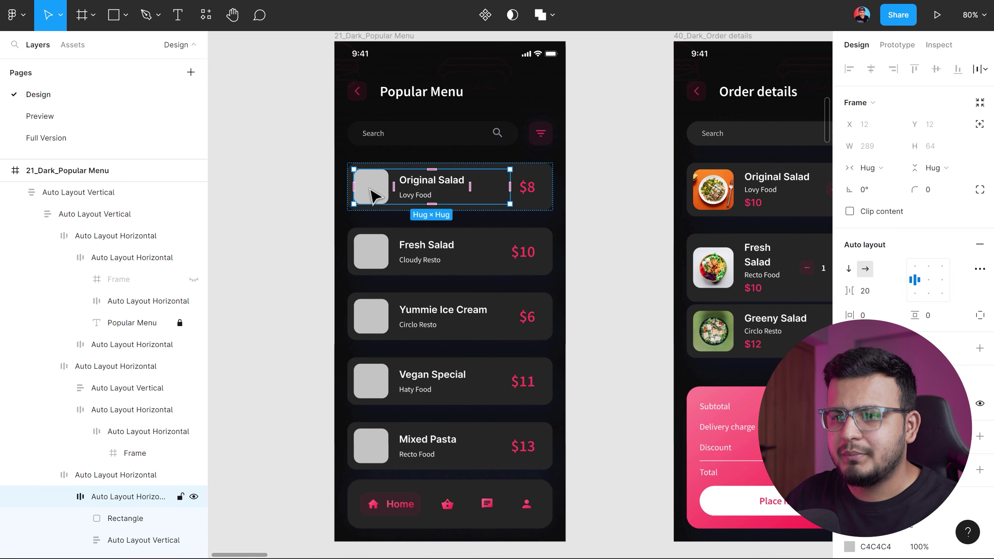
left_click(583, 207)
left_click(370, 195)
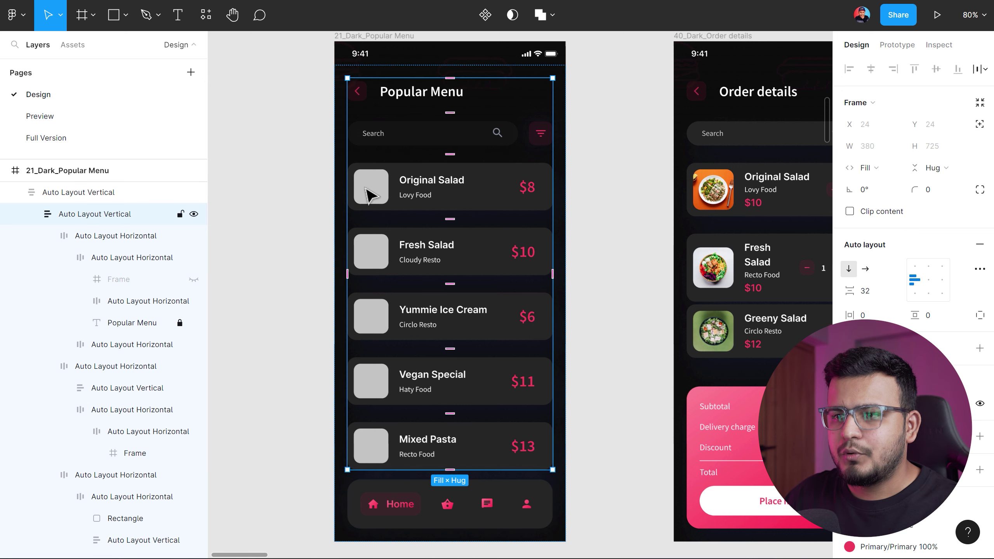
double_click(370, 195)
double_click(370, 194)
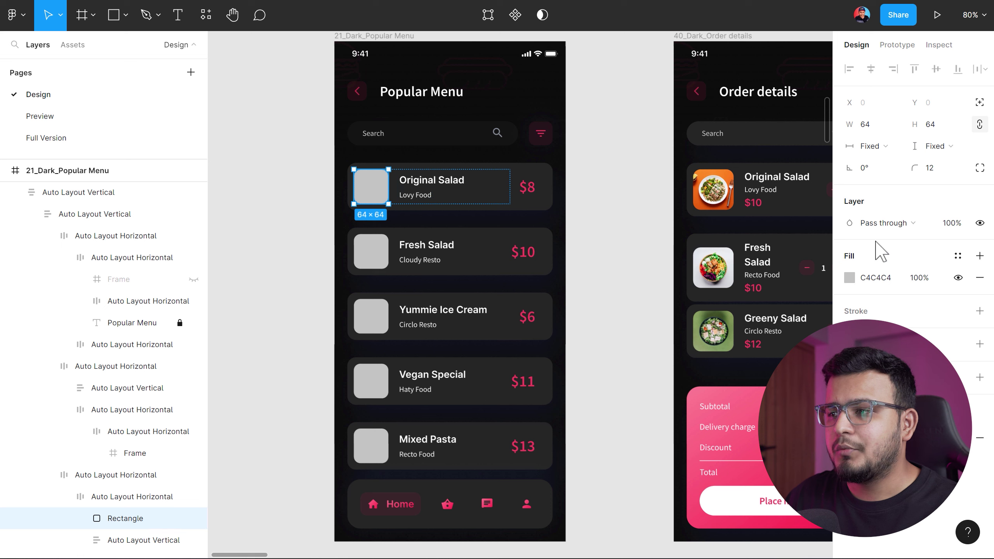
left_click(631, 192)
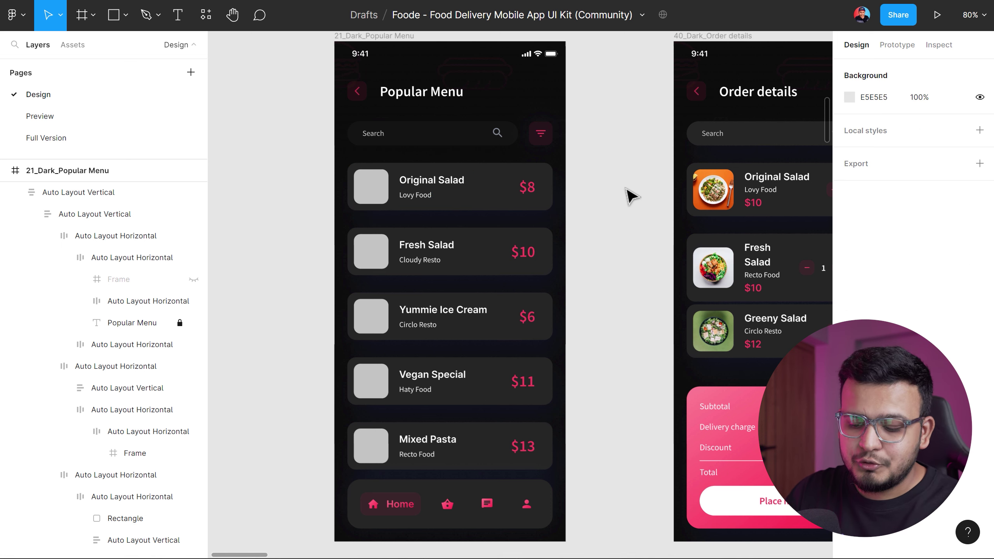
Use Ctrl+Shift+K to pick five photos from one row of the Open dialog and load them.
key("ctrl+shift+k")
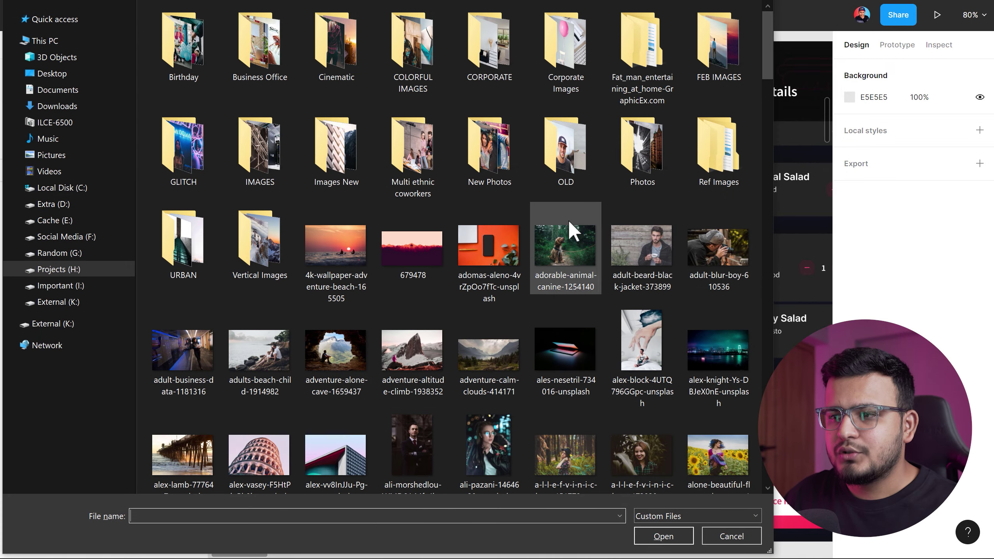
scroll(408, 165, "down", 5)
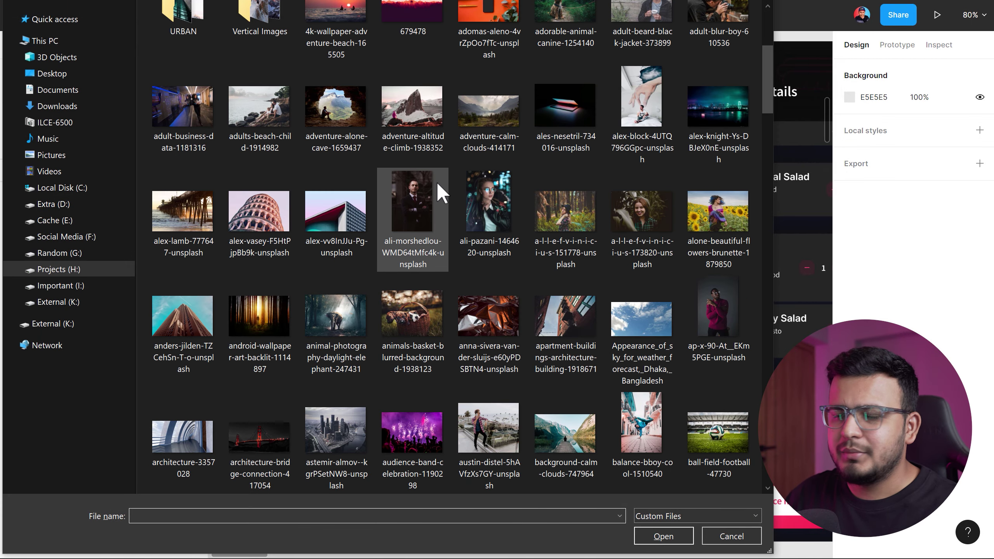
left_click(409, 209)
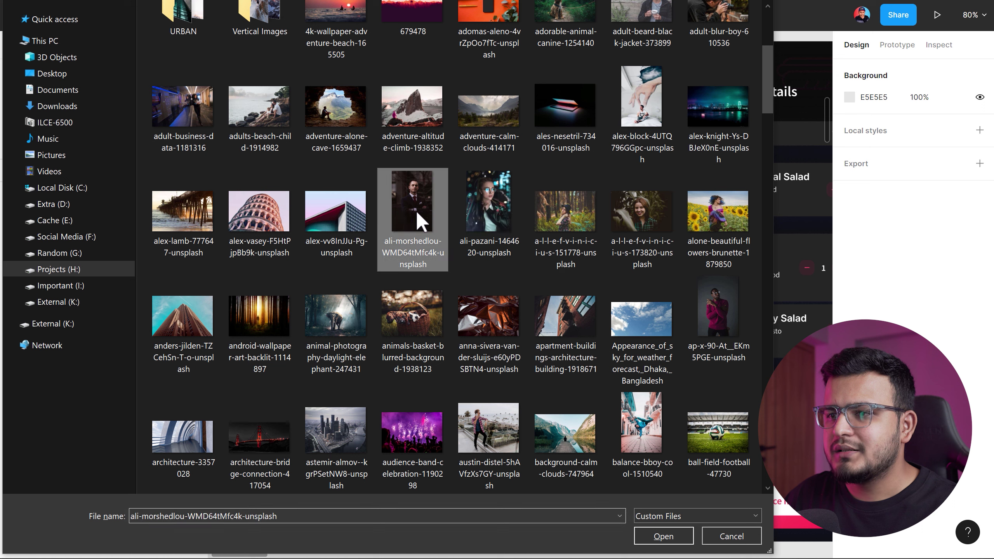
left_click(489, 212, "ctrl")
left_click(564, 214, "ctrl")
left_click(641, 215, "ctrl")
left_click(711, 219, "ctrl")
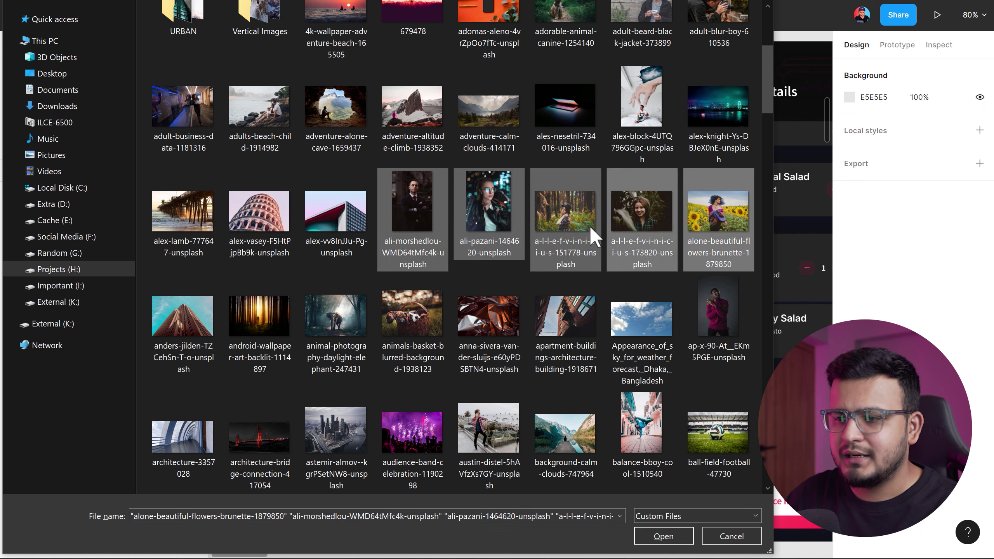
left_click(650, 536)
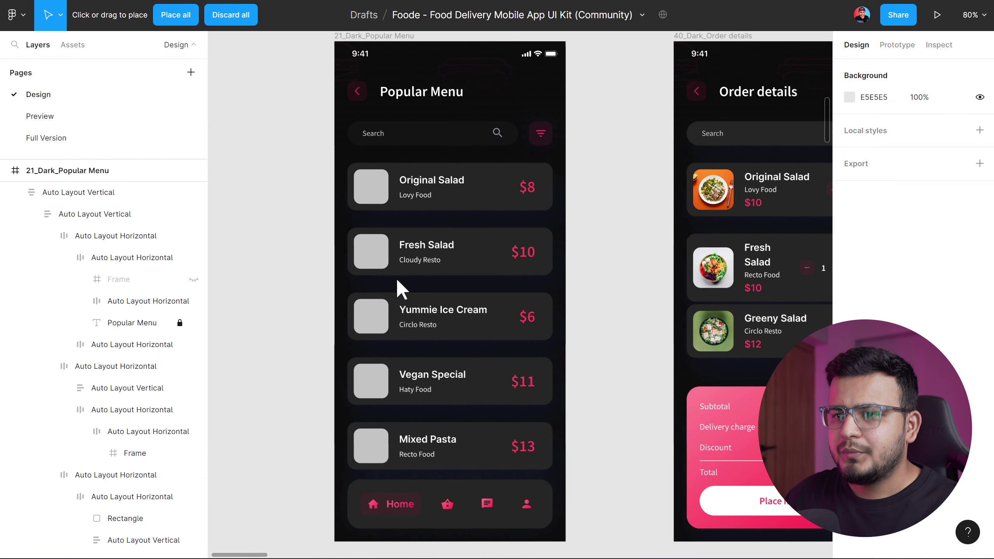
Place photos into the Original Salad, Fresh Salad, Yummie Ice Cream, Vegan Special and Mixed Pasta placeholders.
left_click(368, 184)
left_click(370, 250)
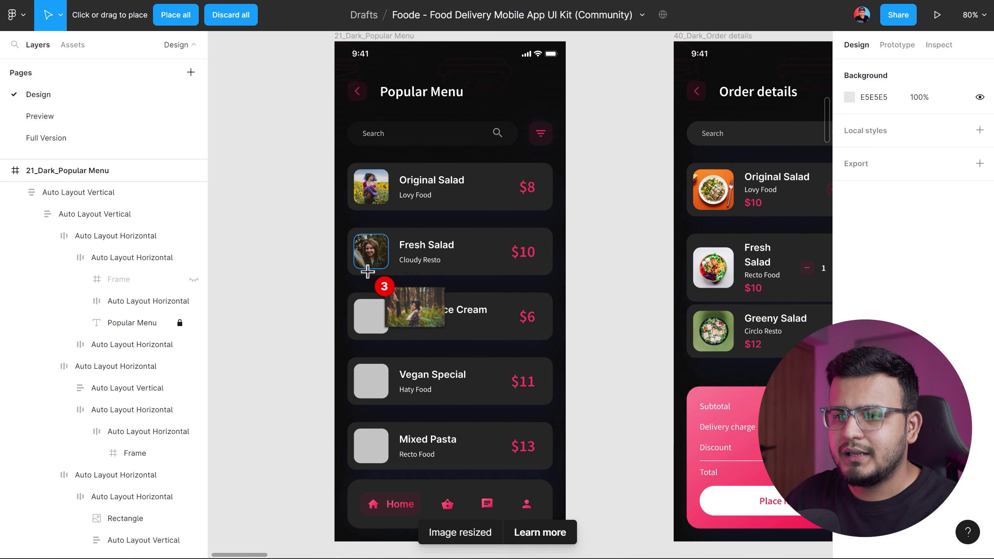
left_click(371, 317)
left_click(372, 383)
left_click(370, 447)
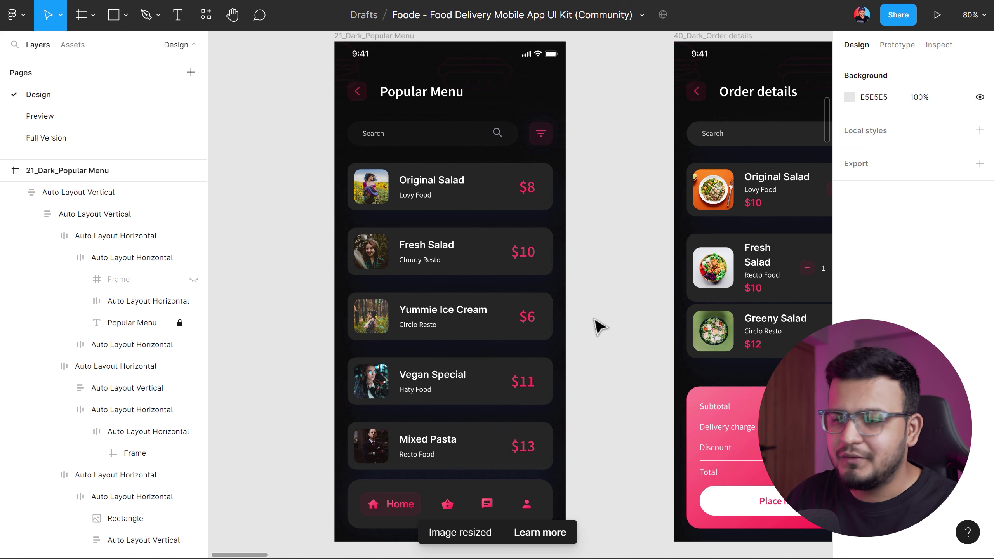
left_click_drag(594, 211, 530, 210)
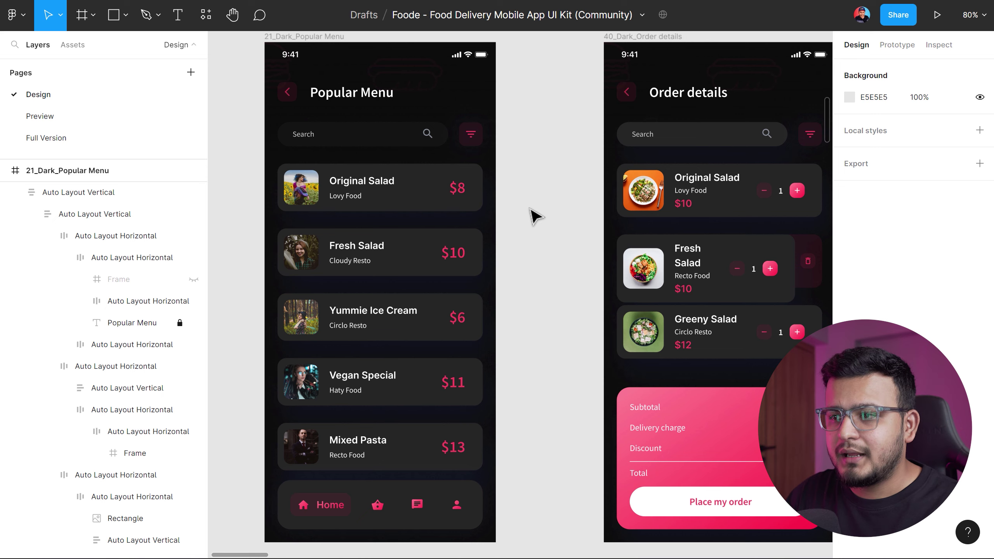
Zoom out, select the light Popular Menu's Original Salad row, deselect, and pan onto the light frame.
scroll(530, 209, "down", 5)
scroll(515, 275, "up", 2)
scroll(482, 325, "up", 3)
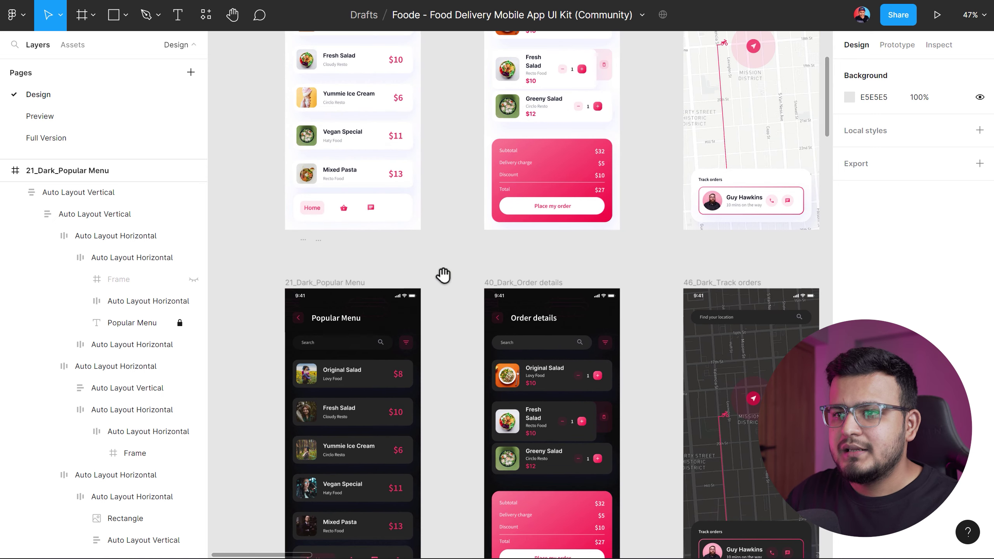
scroll(442, 275, "up", 2)
scroll(441, 324, "up", 3)
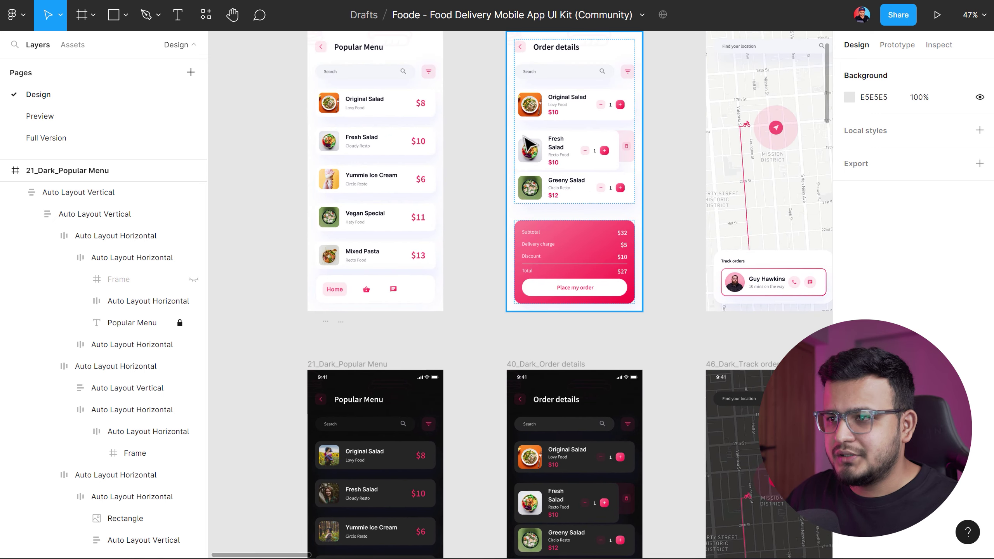
left_click(375, 105)
double_click(376, 105)
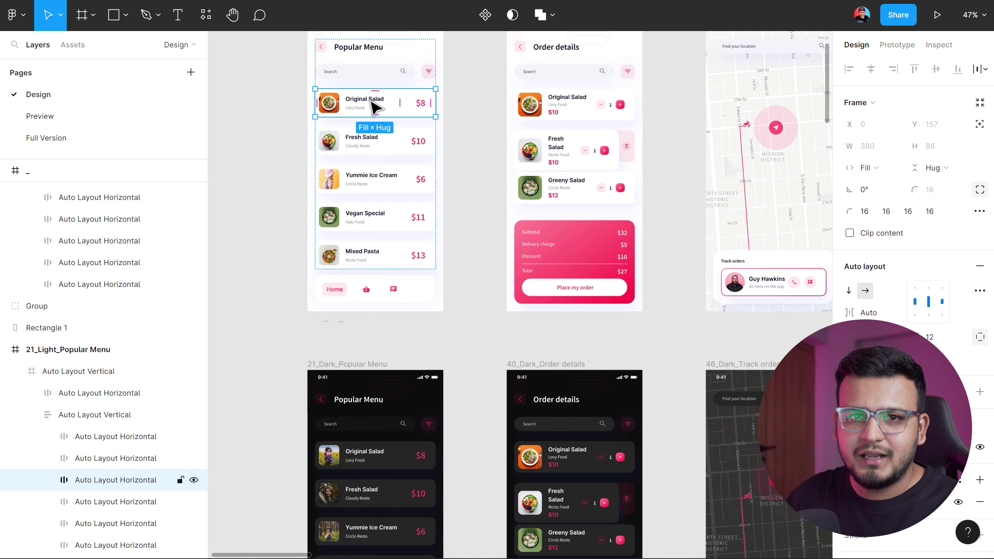
left_click(481, 122)
scroll(377, 102, "up", 5)
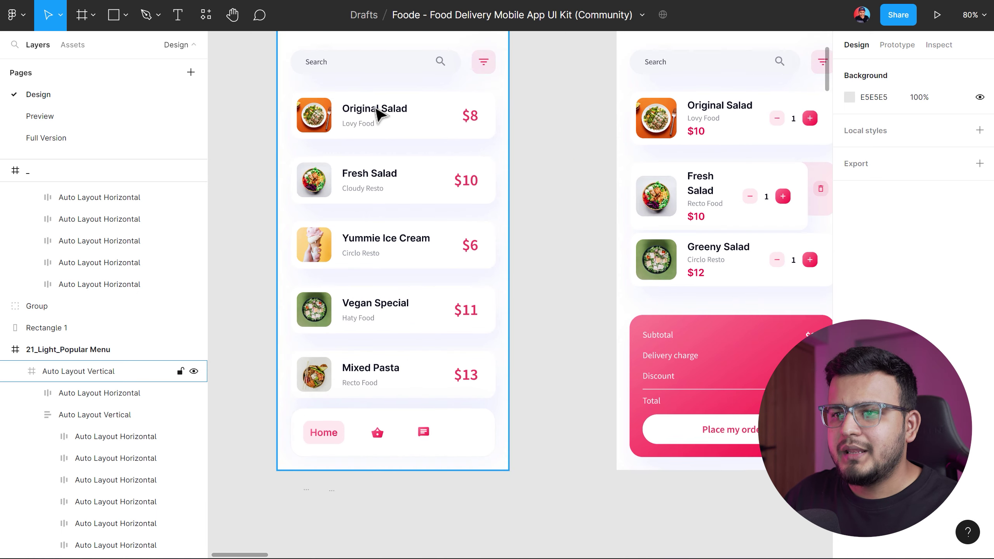
left_click_drag(378, 115, 373, 167)
Drill down to the Original Salad title and select all texts sharing its font via Ctrl+/.
left_click(394, 184)
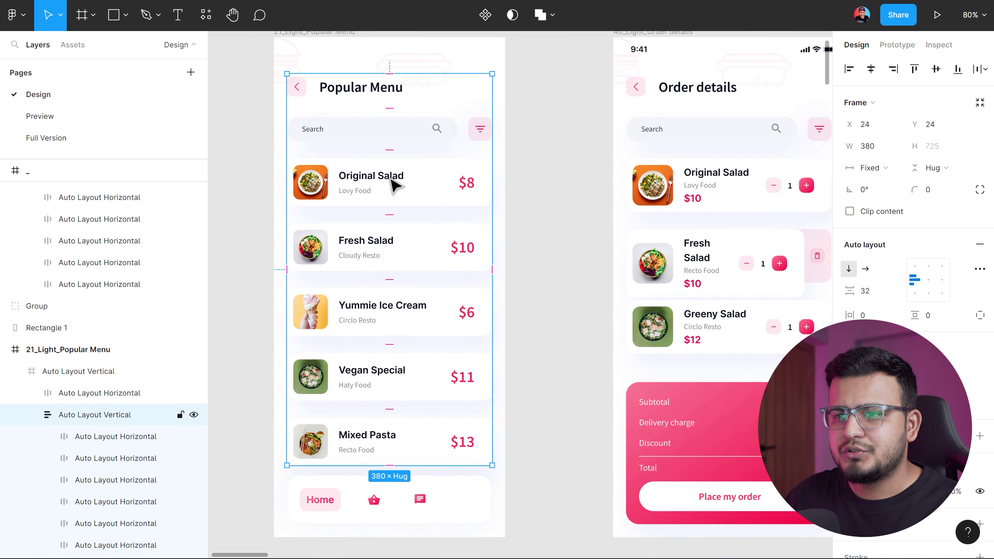
double_click(392, 182)
double_click(391, 183)
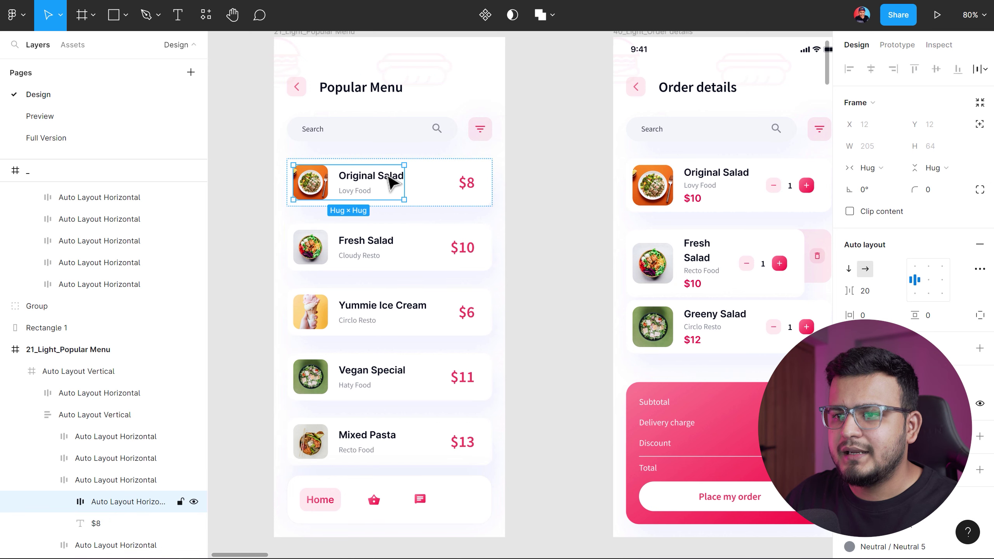
double_click(392, 182)
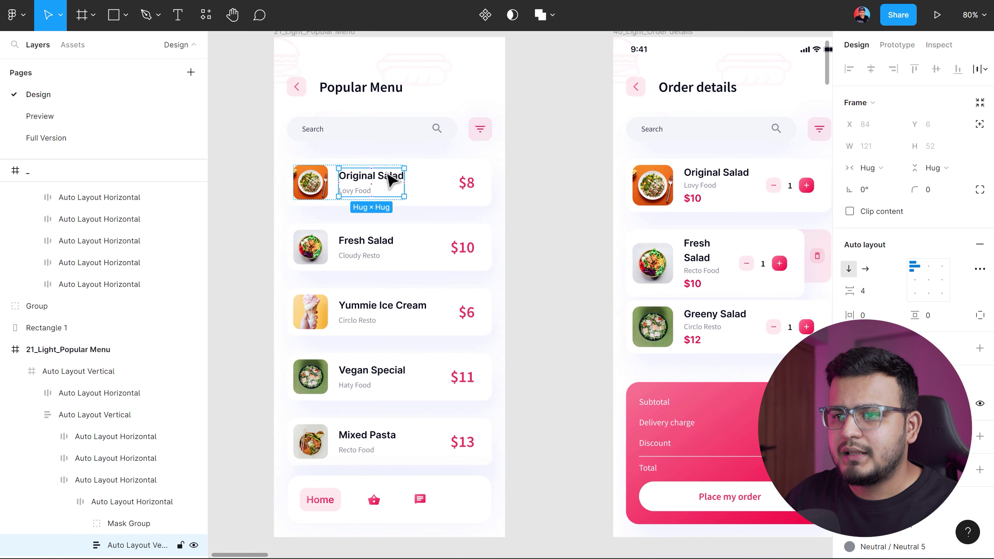
double_click(391, 180)
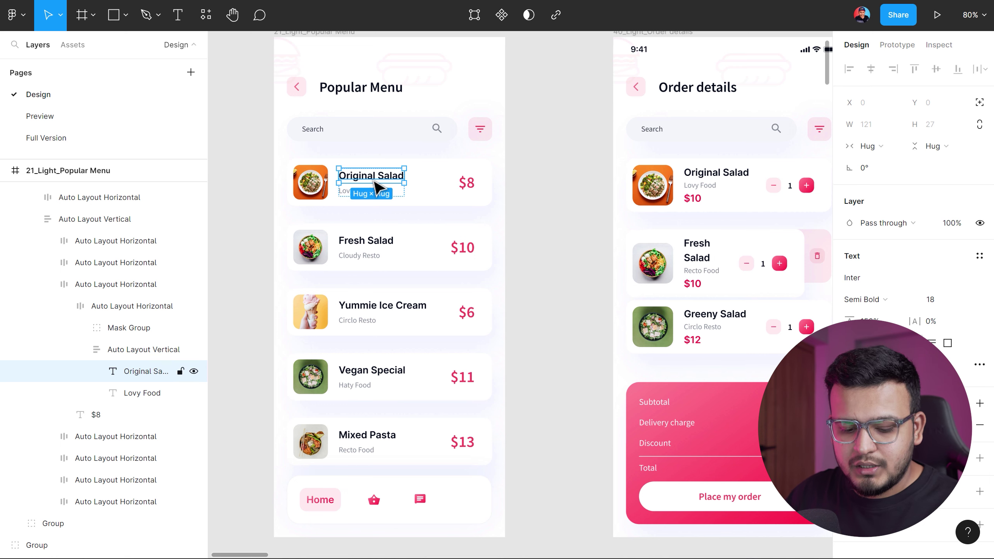
key("ctrl+slash")
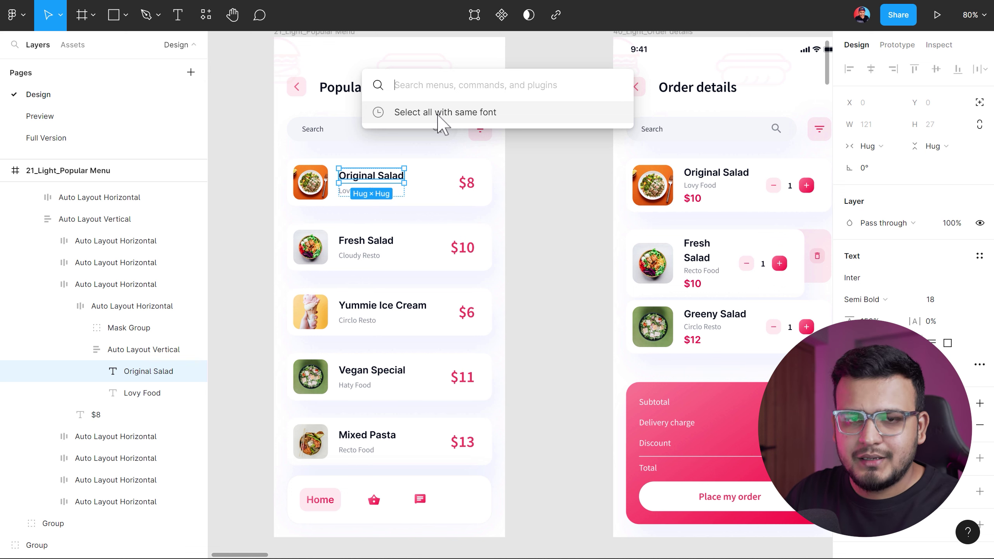
left_click(439, 113)
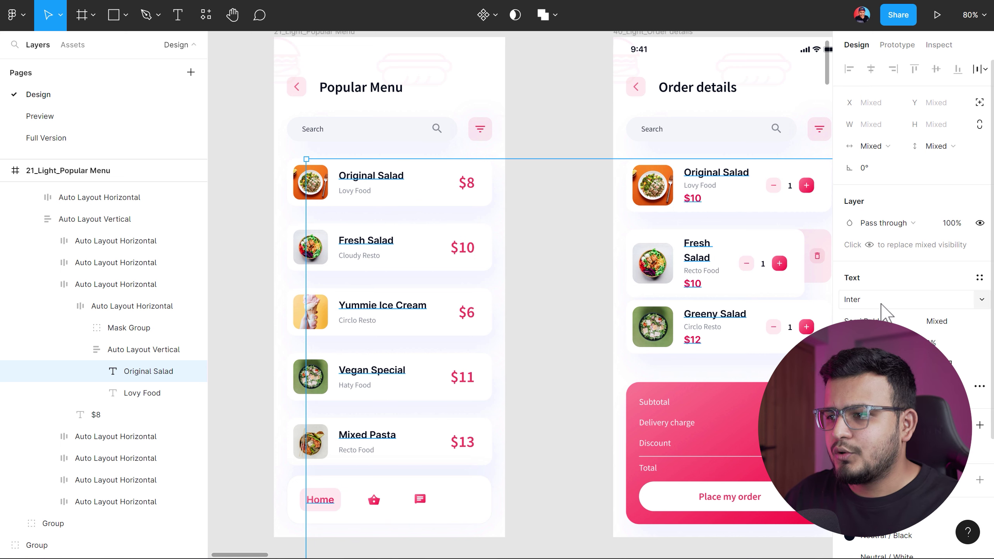
Set the selected texts to Poppins, try Devant Horgen, then undo it.
left_click(879, 301)
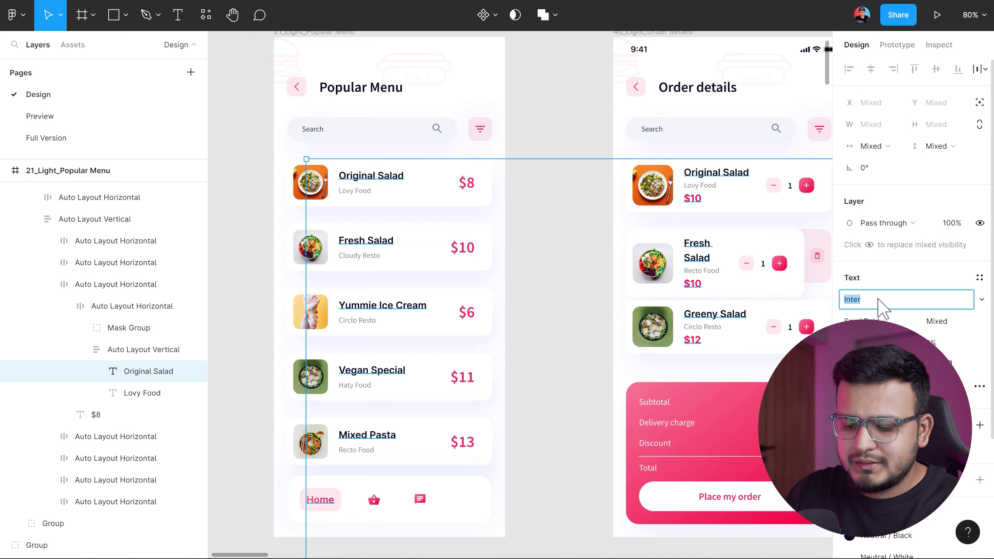
type("Poppins")
key("Return")
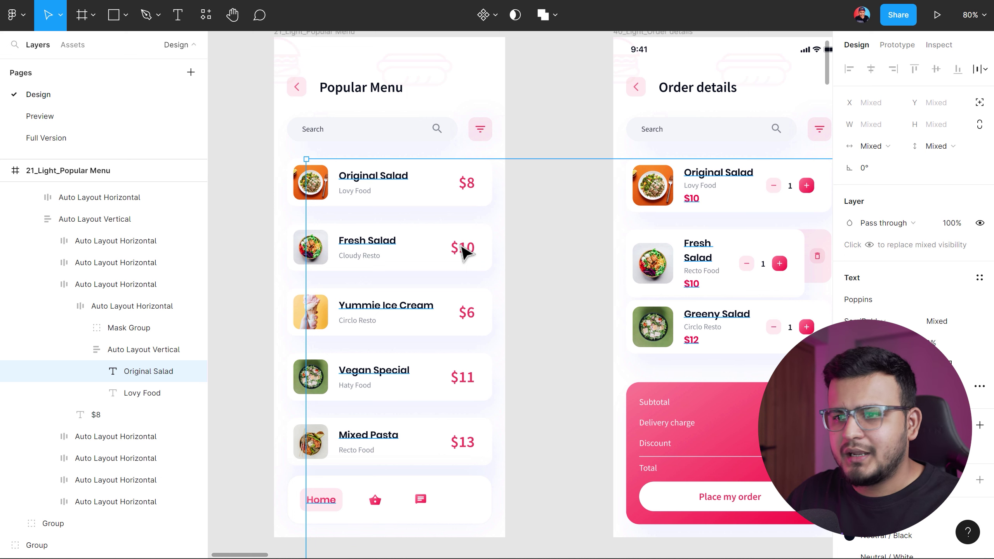
left_click(880, 301)
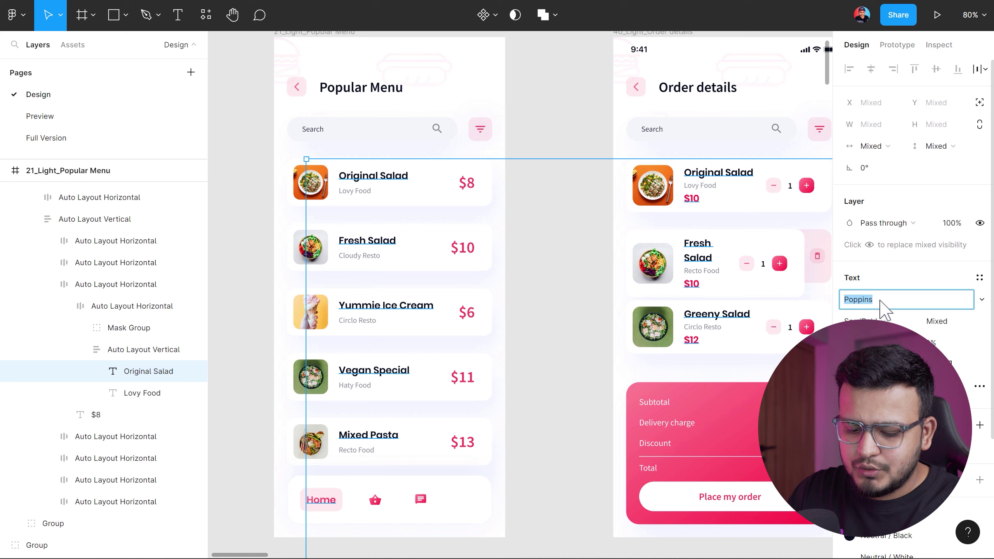
type("Devant Horgen")
key("Return")
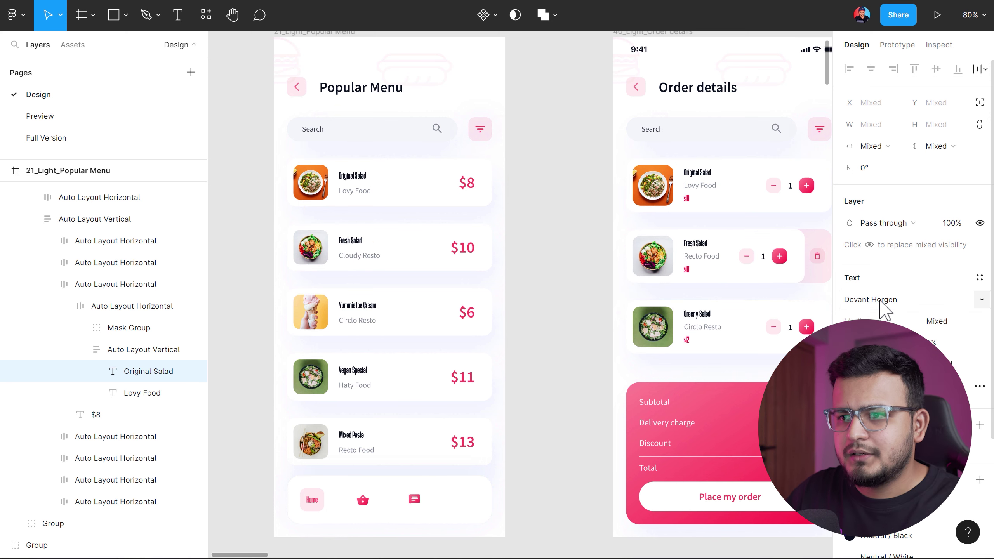
key("ctrl+z")
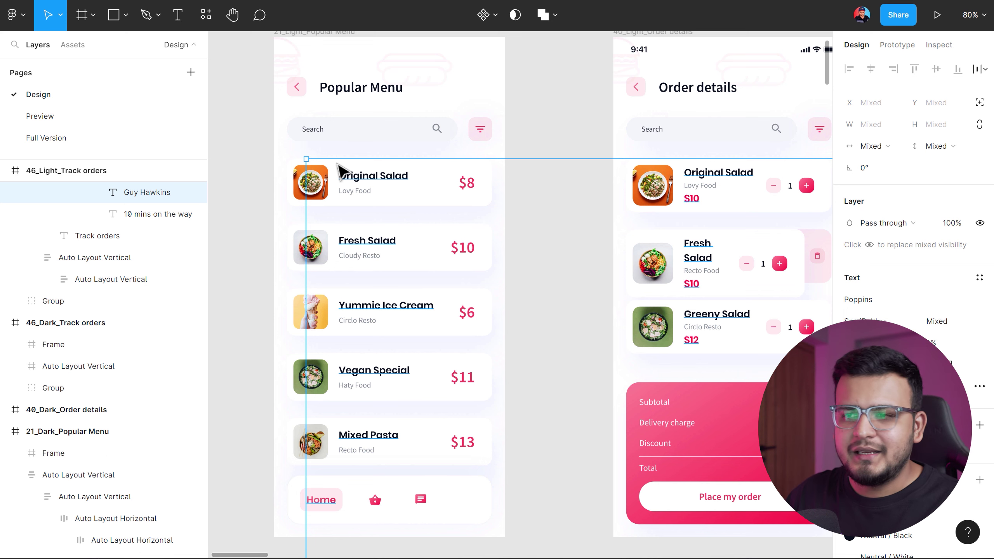
left_click(553, 126)
left_click(472, 192)
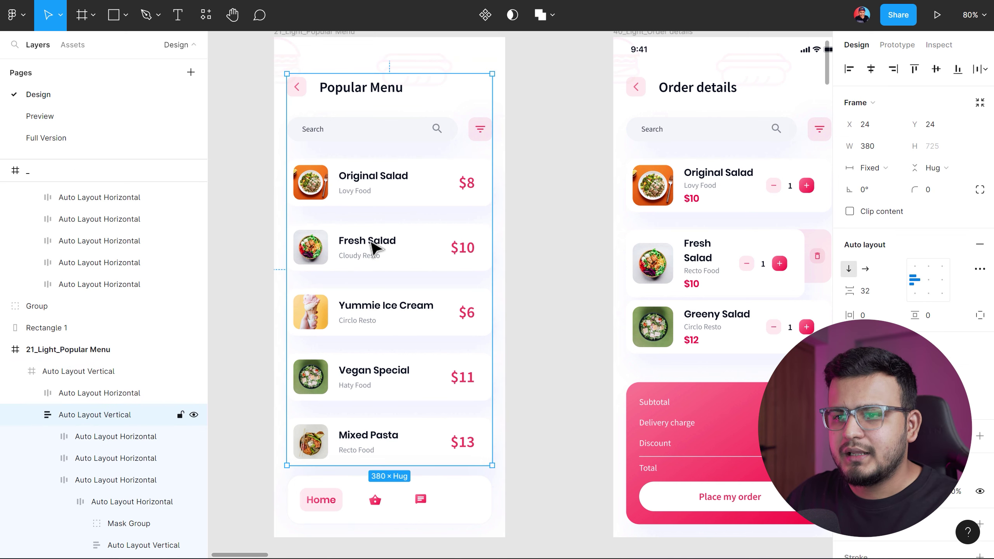
double_click(372, 247)
double_click(371, 244)
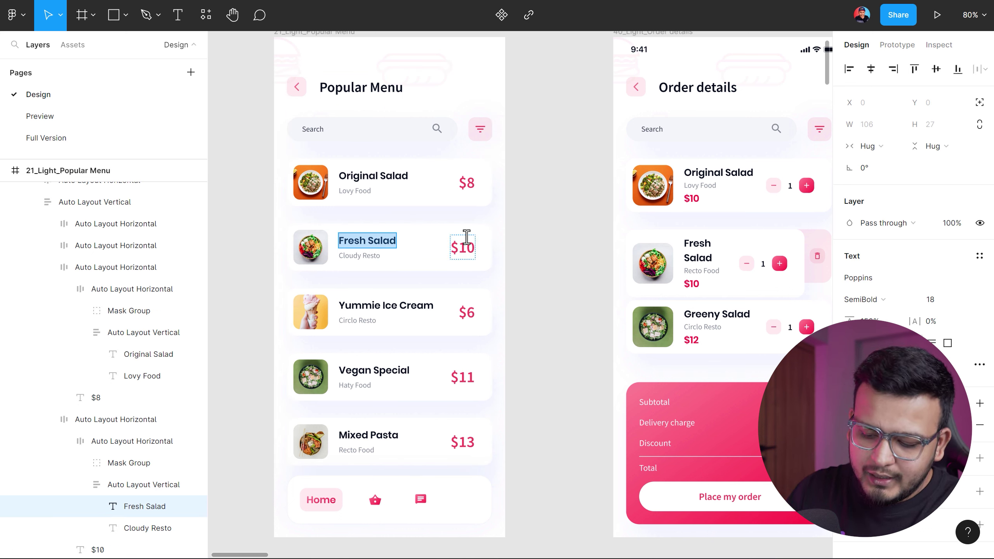
key("ctrl+slash")
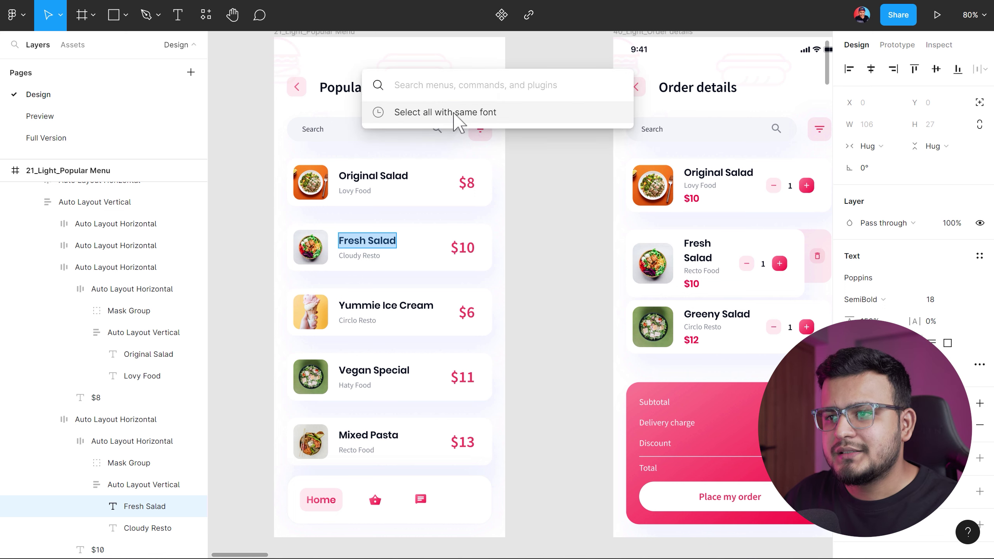
left_click(455, 114)
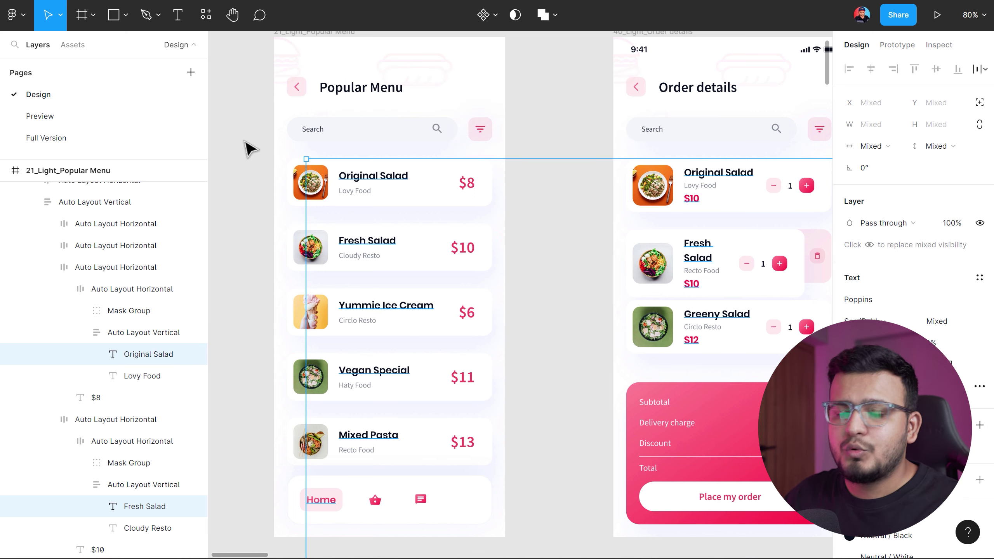
left_click(556, 125)
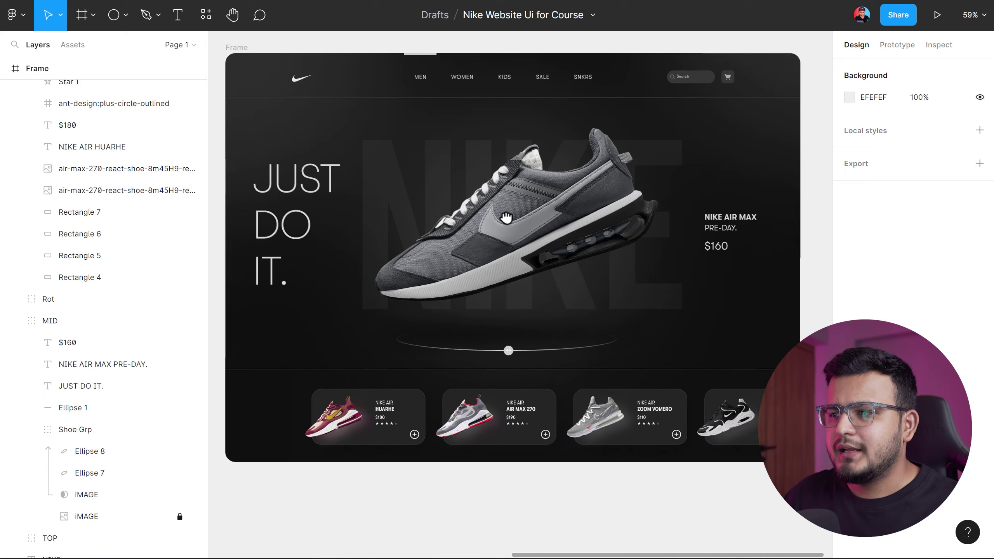
Pan and zoom the Nike file onto the dark hero frame, collapsing the MID group.
left_click_drag(506, 217, 510, 235)
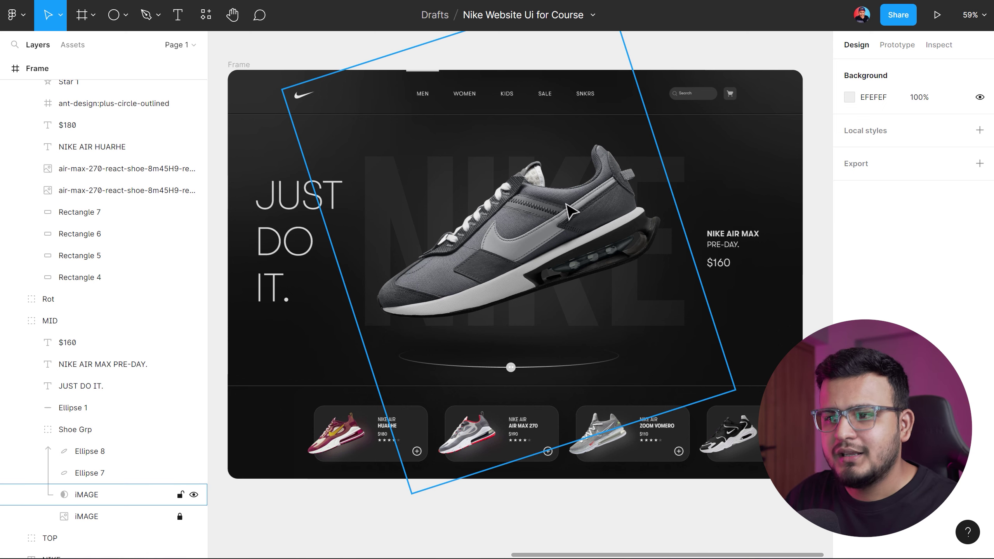
scroll(569, 210, "down", 2)
scroll(794, 209, "left", 8)
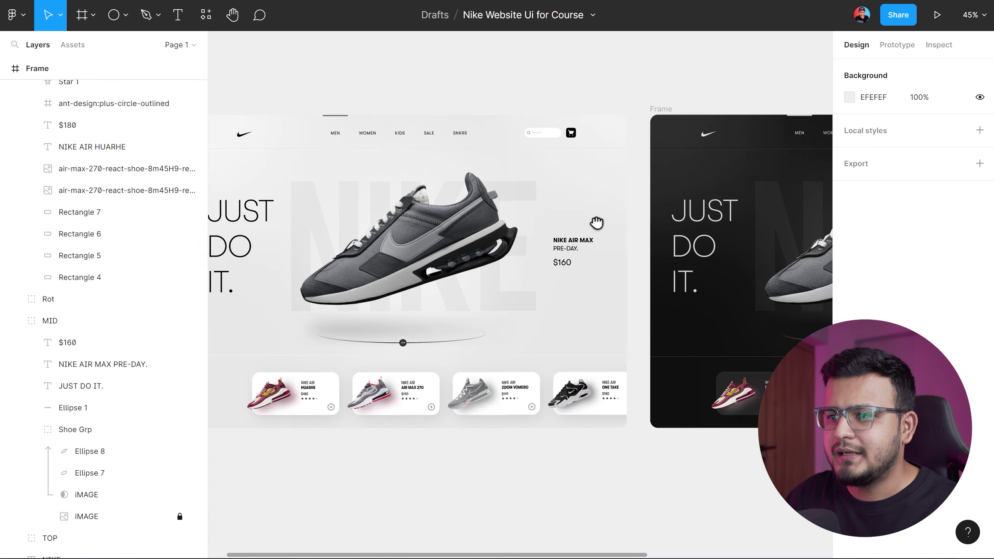
left_click_drag(594, 222, 313, 190)
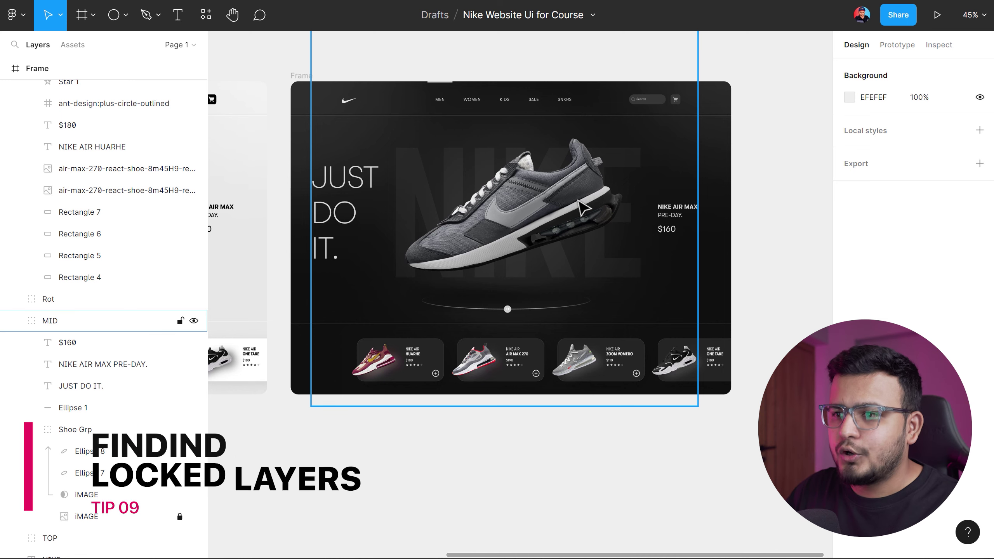
scroll(543, 205, "up", 3)
left_click_drag(543, 204, 561, 221)
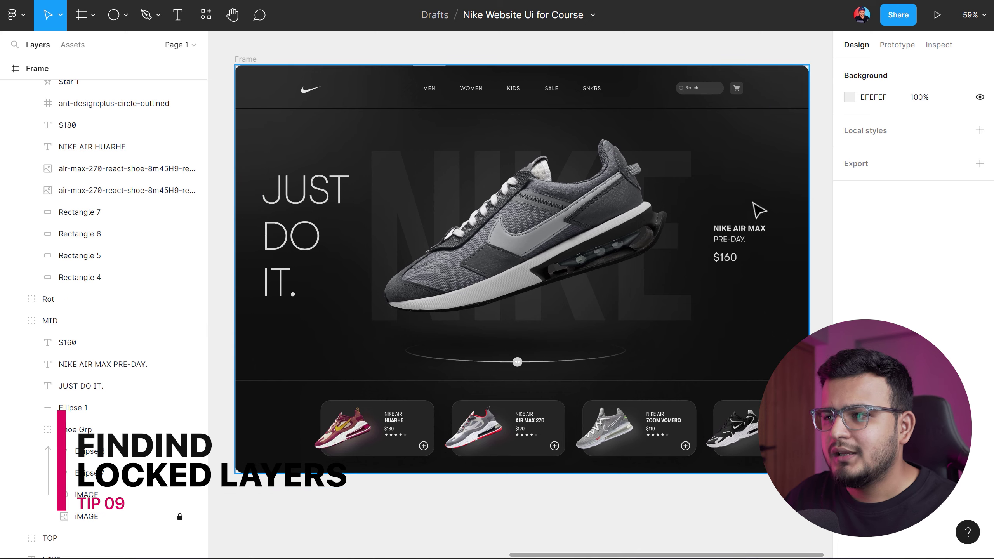
scroll(555, 181, "down", 3)
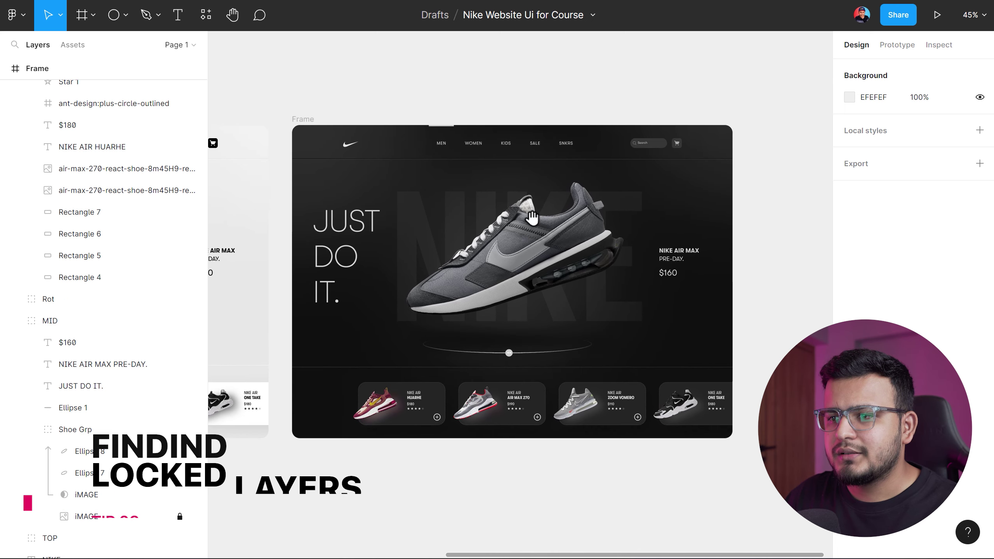
scroll(506, 232, "up", 3)
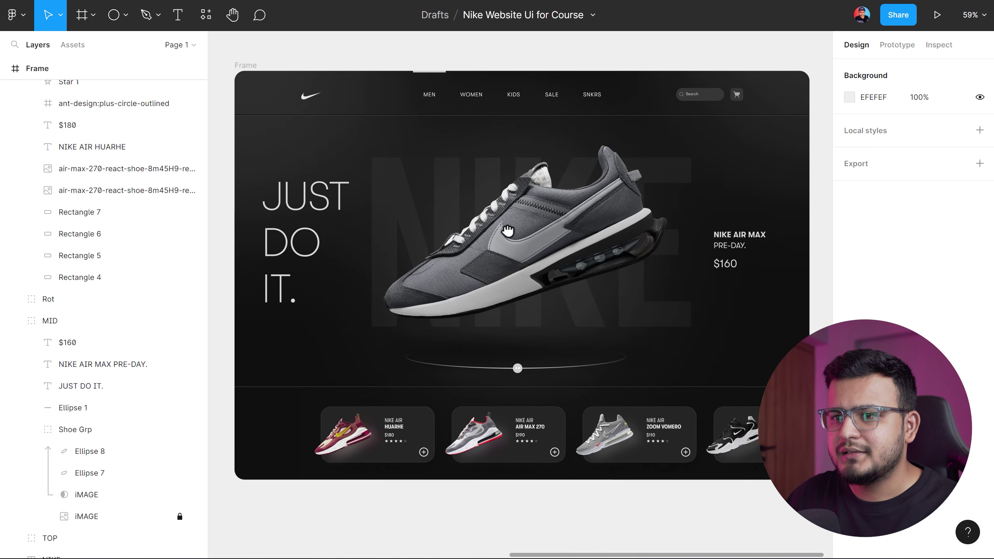
key("alt+l")
left_click_drag(591, 237, 588, 242)
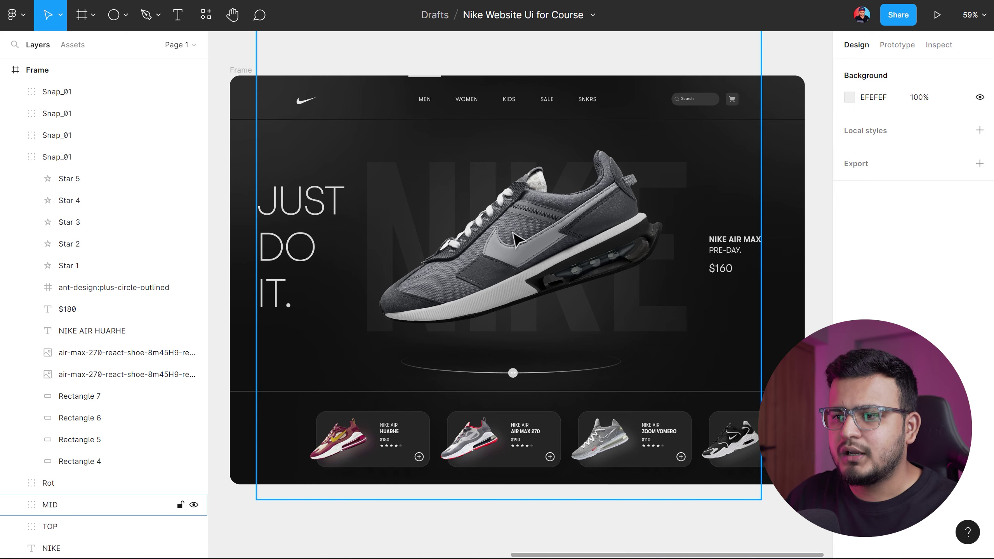
Try selecting the shoe by double-clicking, landing on the NIKE text covering it instead.
double_click(521, 242)
double_click(521, 238)
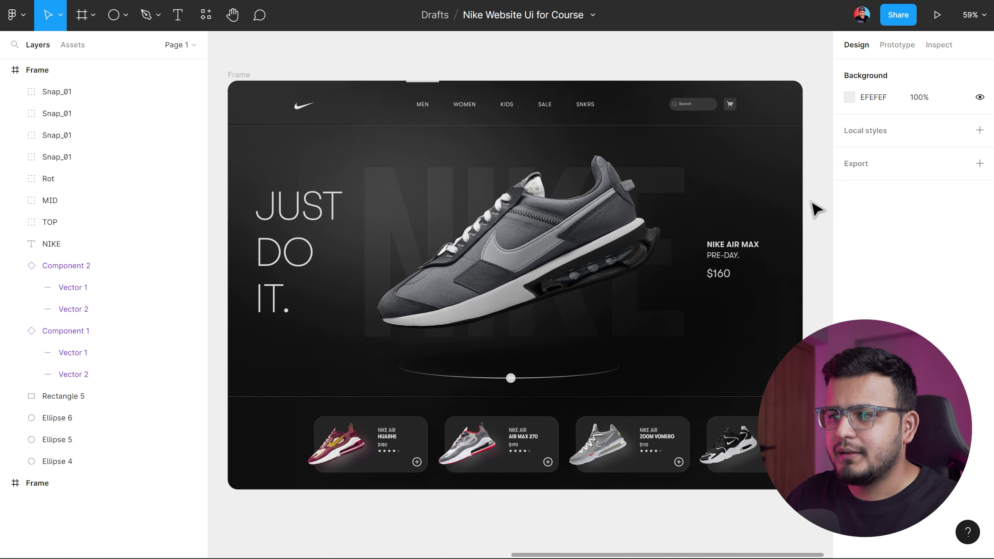
left_click(542, 245)
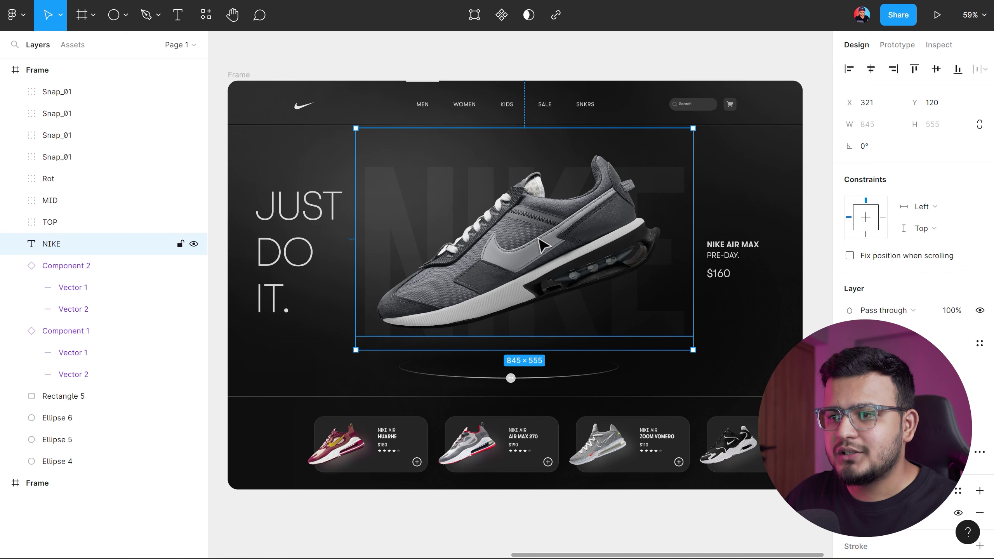
double_click(542, 245)
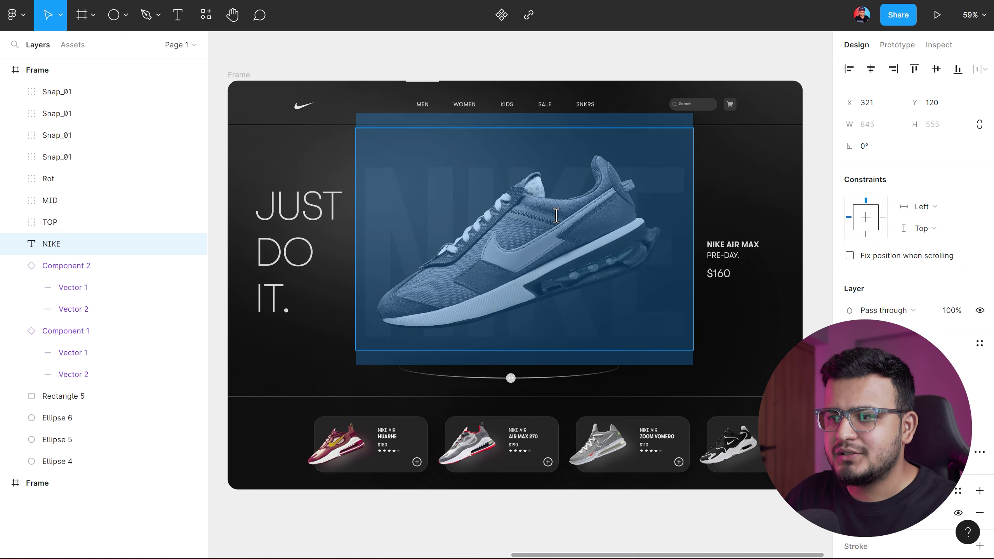
key("Escape")
key("Escape")
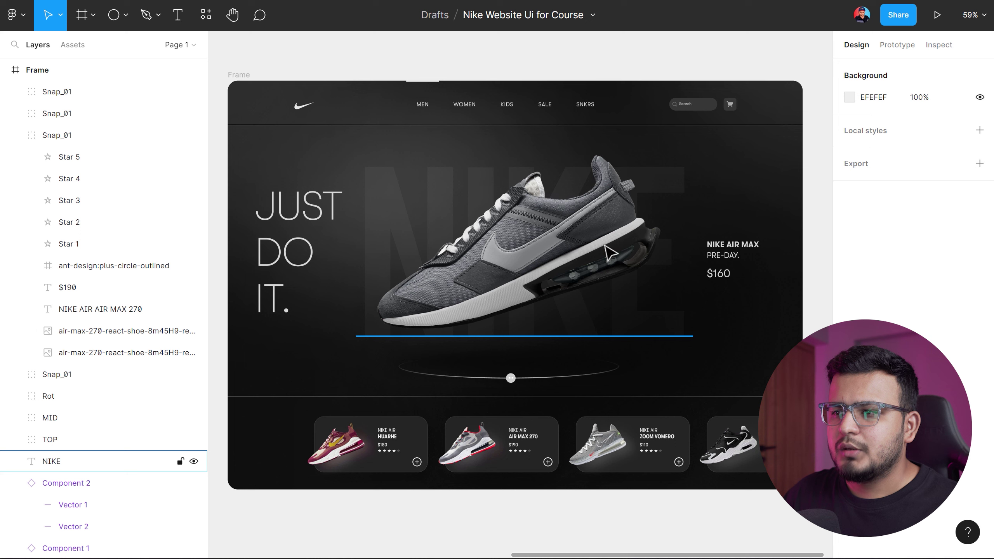
left_click(550, 244)
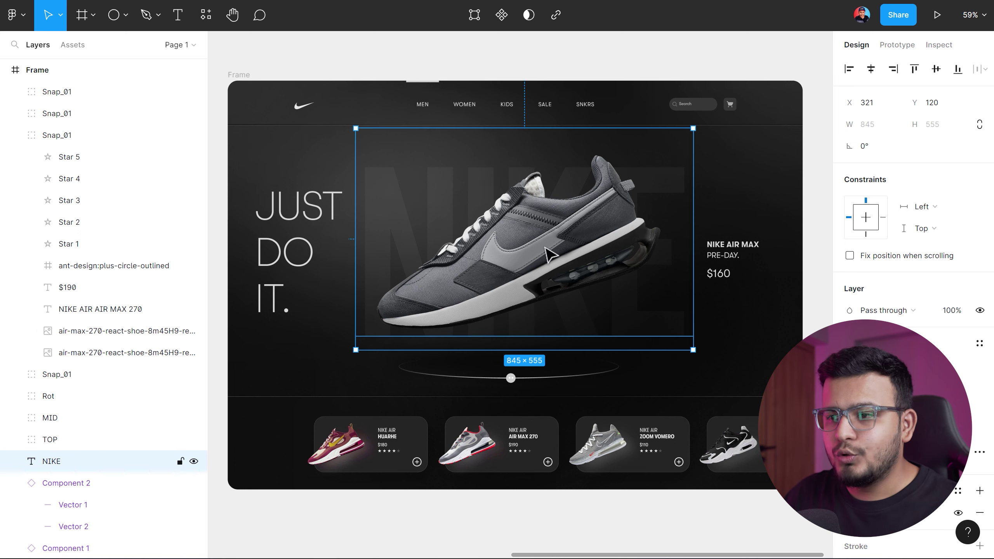
Pick the locked iMAGE layer from the right-click layer list and unlock it in Layers.
right_click(525, 243, "ctrl")
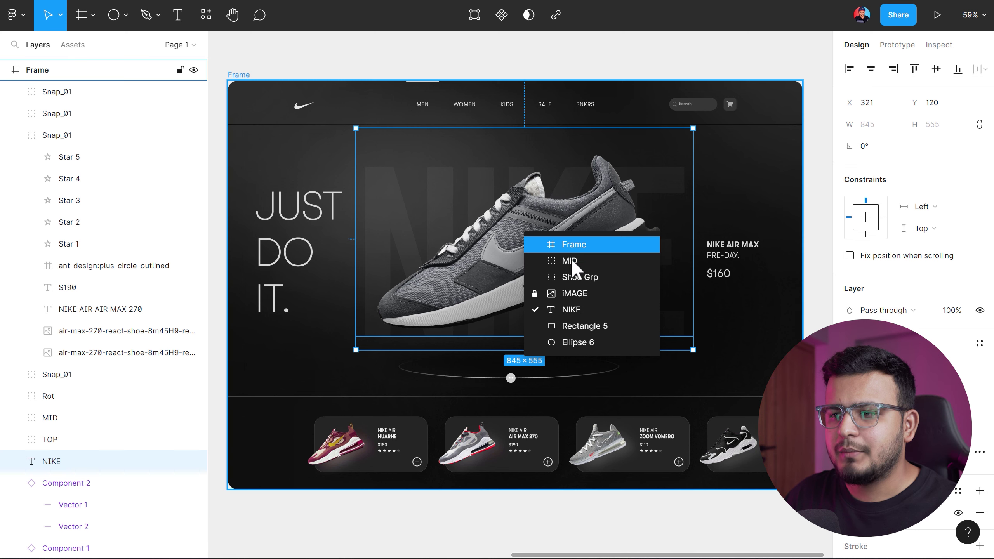
left_click(535, 296)
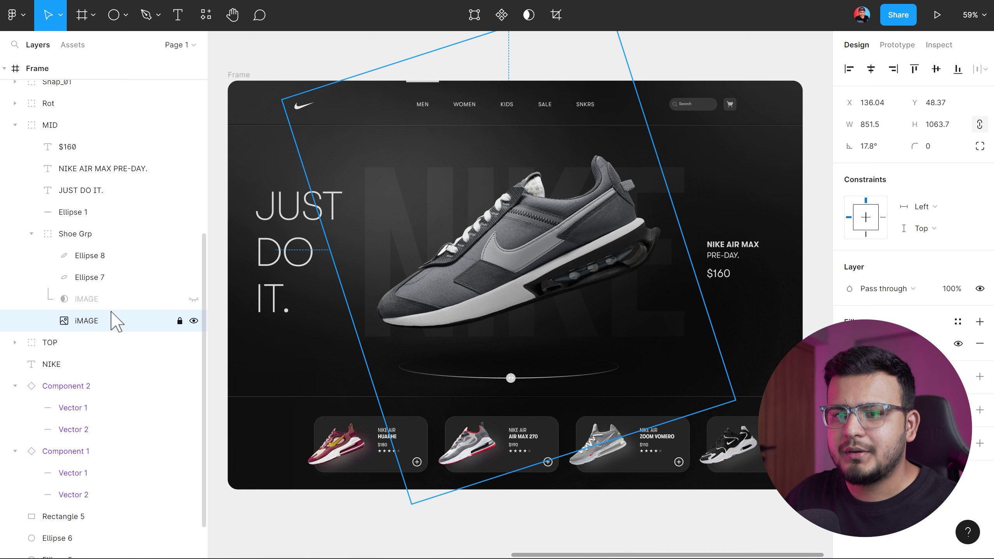
left_click(180, 321)
left_click(800, 243)
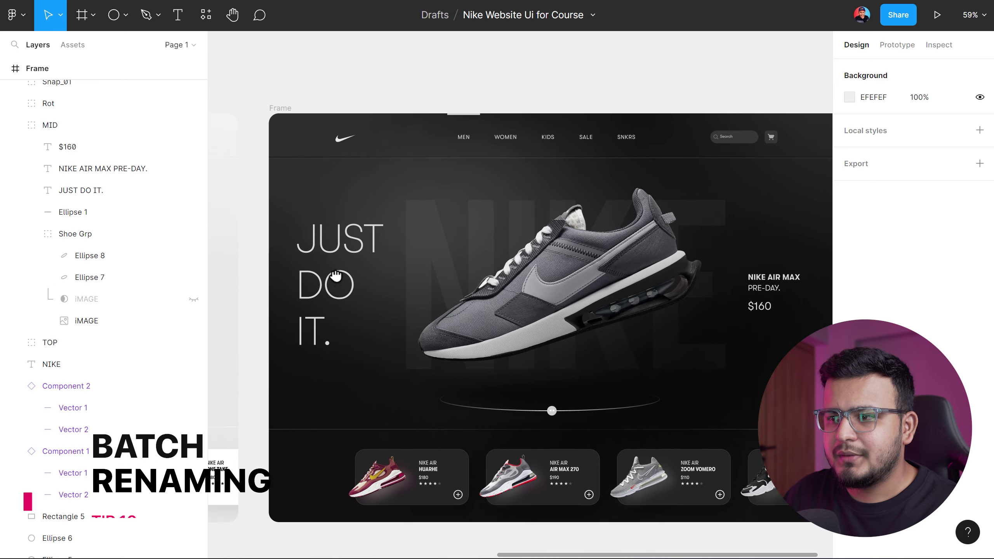
Rename the Ellipse 8 layer in Shoe Grp to 'Circle'.
scroll(336, 276, "down", 2)
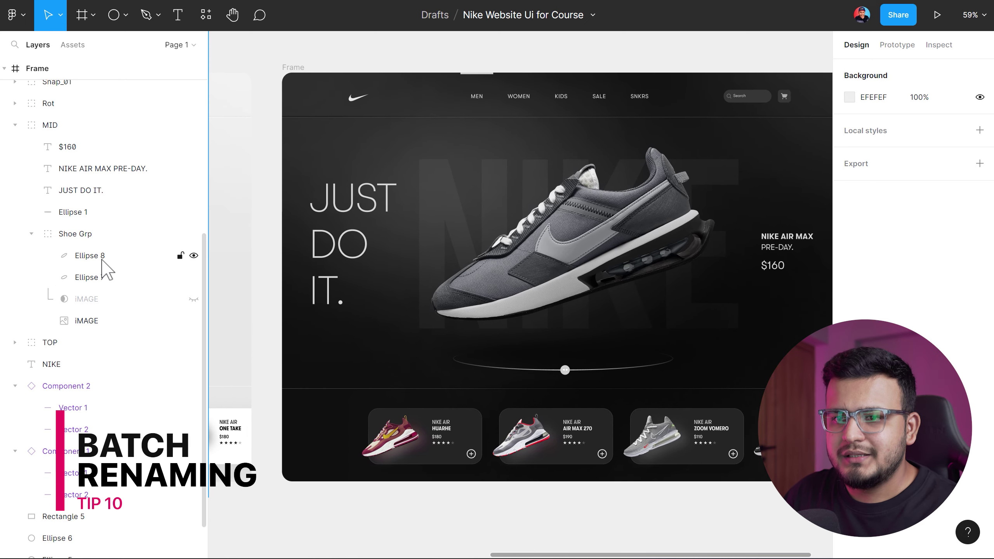
double_click(92, 257)
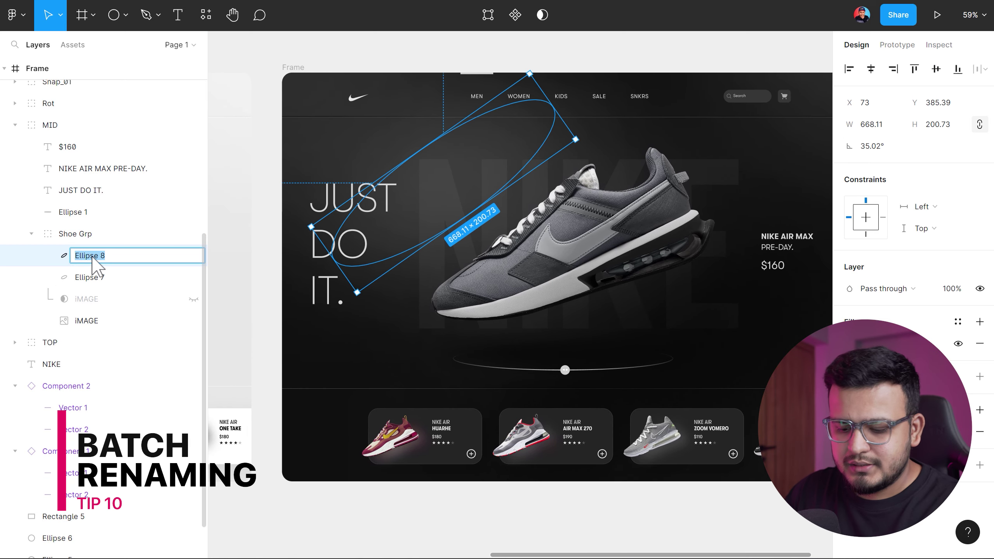
type("Circle")
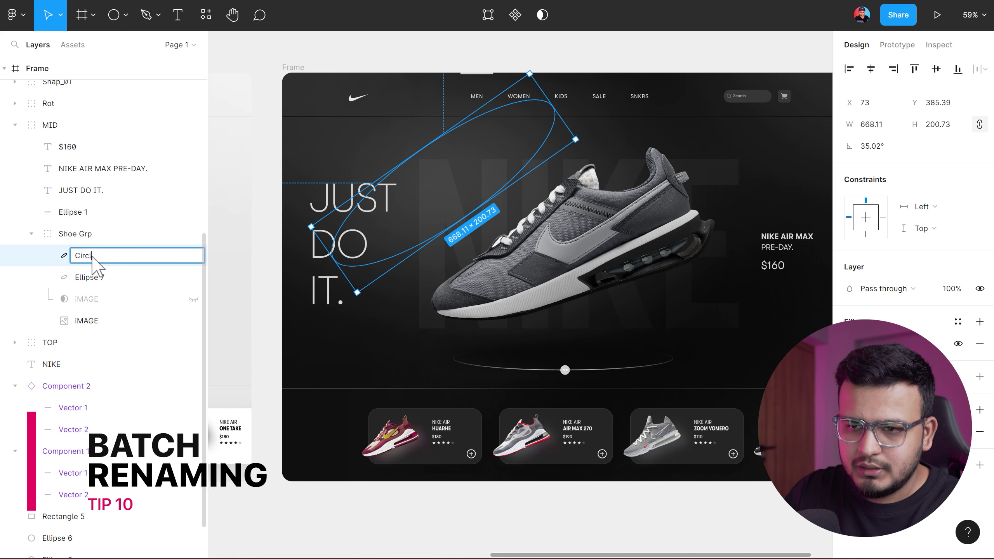
left_click(247, 127)
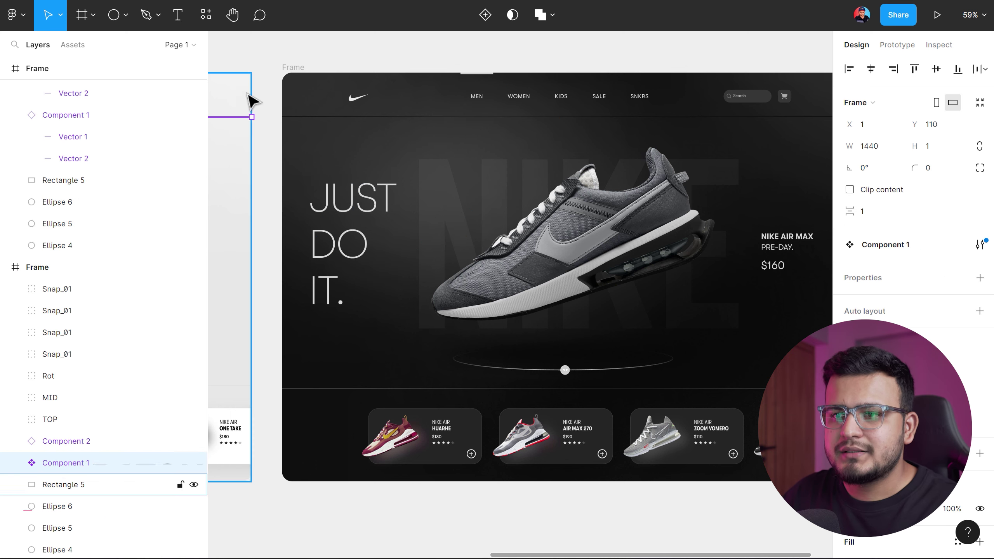
left_click(273, 165)
Multi-select the four Vector layers of Components 1 and 2 plus Ellipses 6 through 4.
scroll(94, 233, "up", 5)
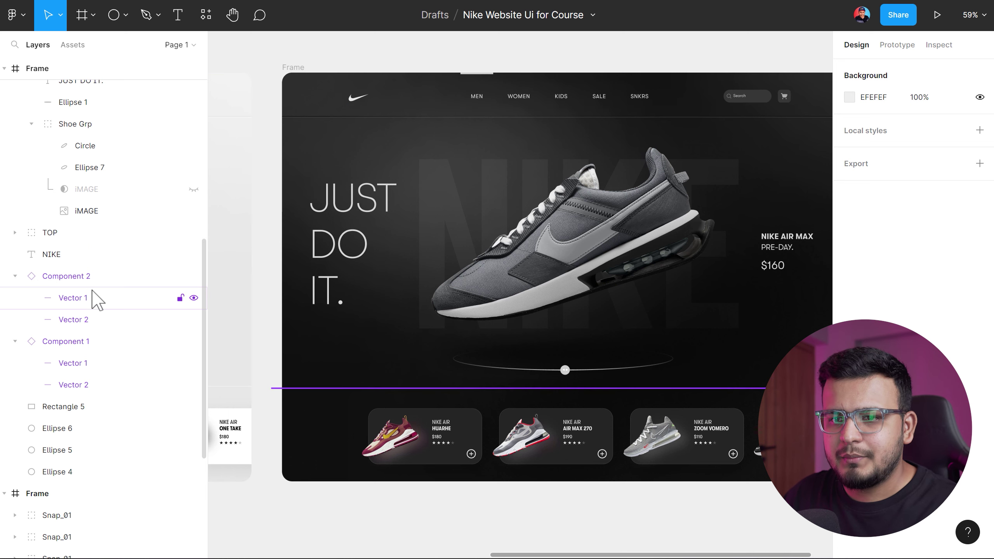
left_click(75, 301)
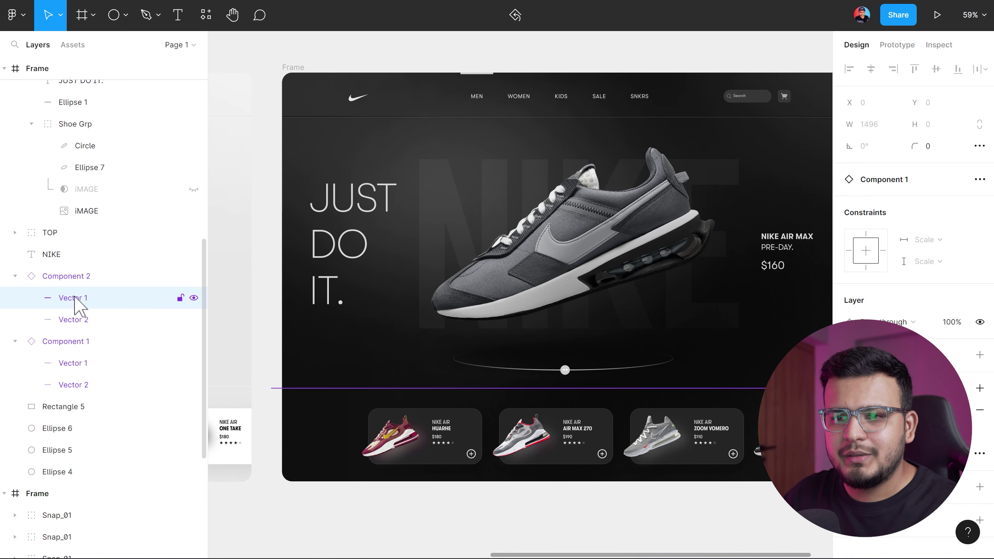
left_click(84, 321, "shift")
left_click(77, 363, "shift")
left_click(77, 385, "shift")
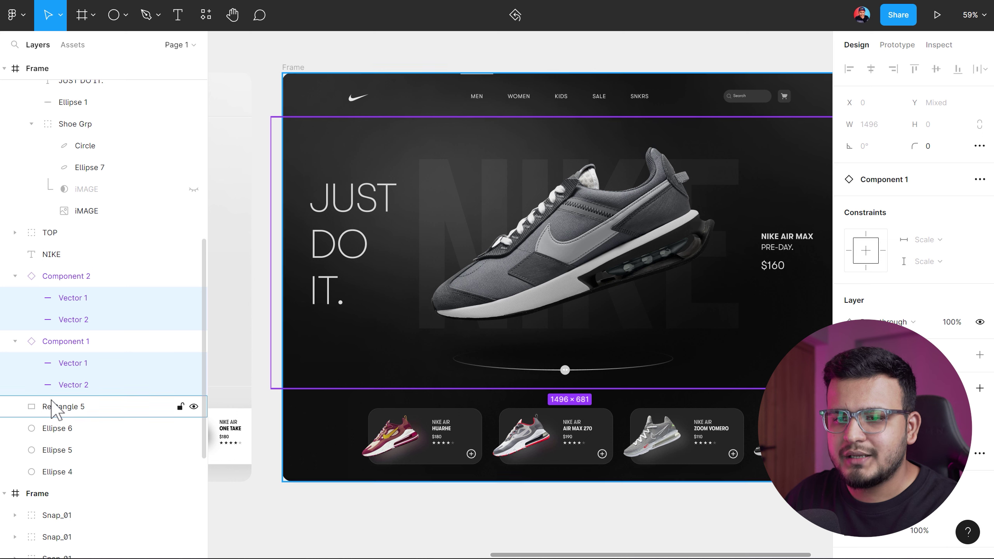
left_click(55, 450, "shift")
left_click(54, 472, "shift")
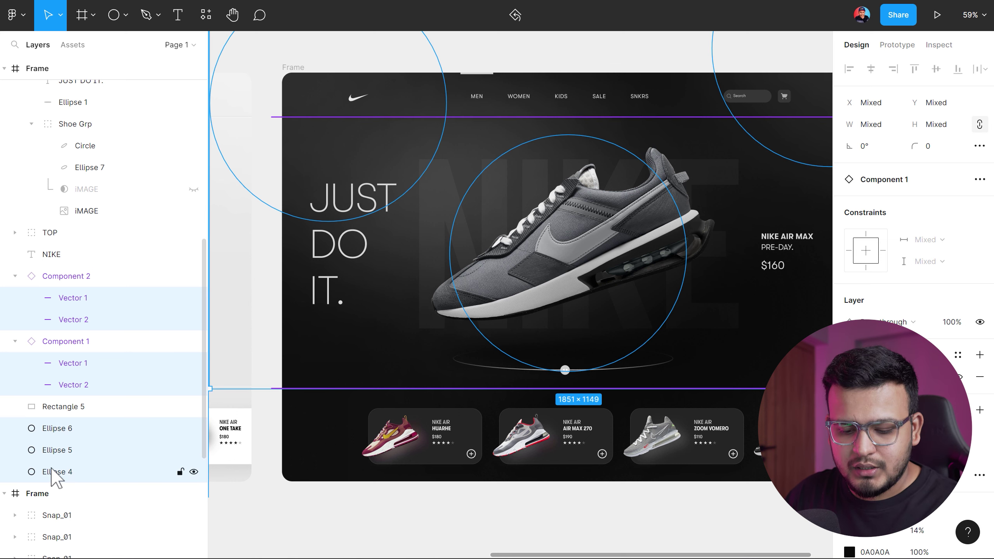
Batch-rename the seven selected Vector and Ellipse layers to 'Circle' using Ctrl+R.
key("ctrl+r")
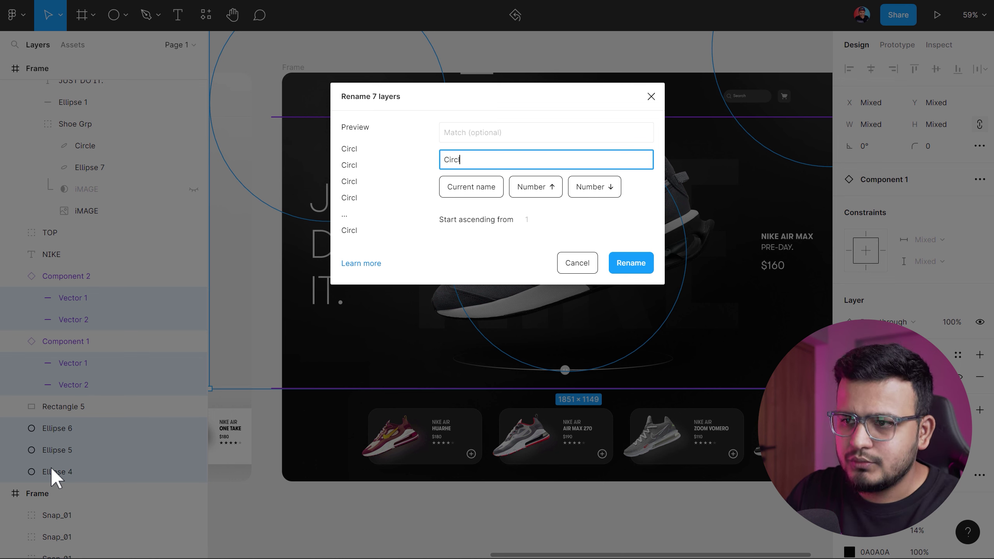
key("Return")
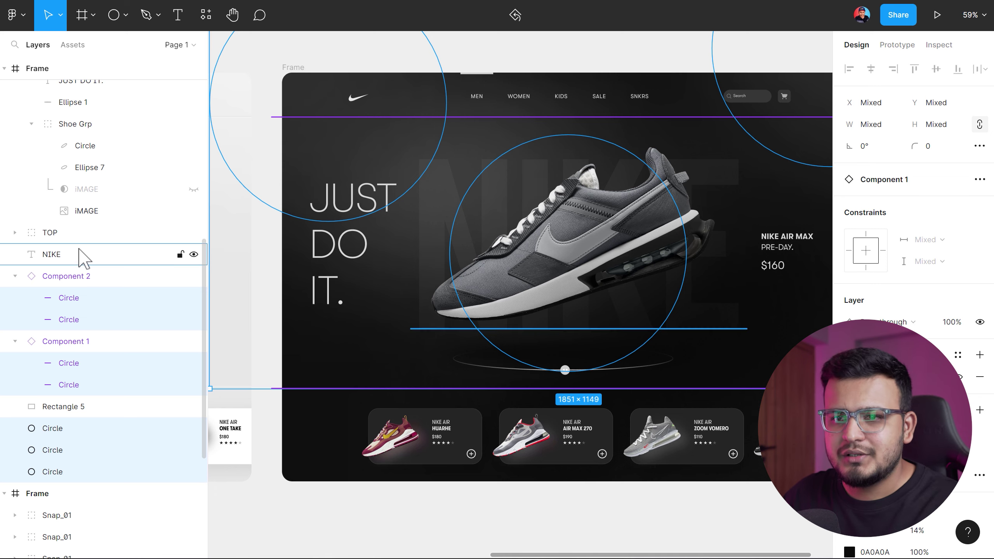
scroll(82, 253, "up", 3)
scroll(84, 160, "up", 3)
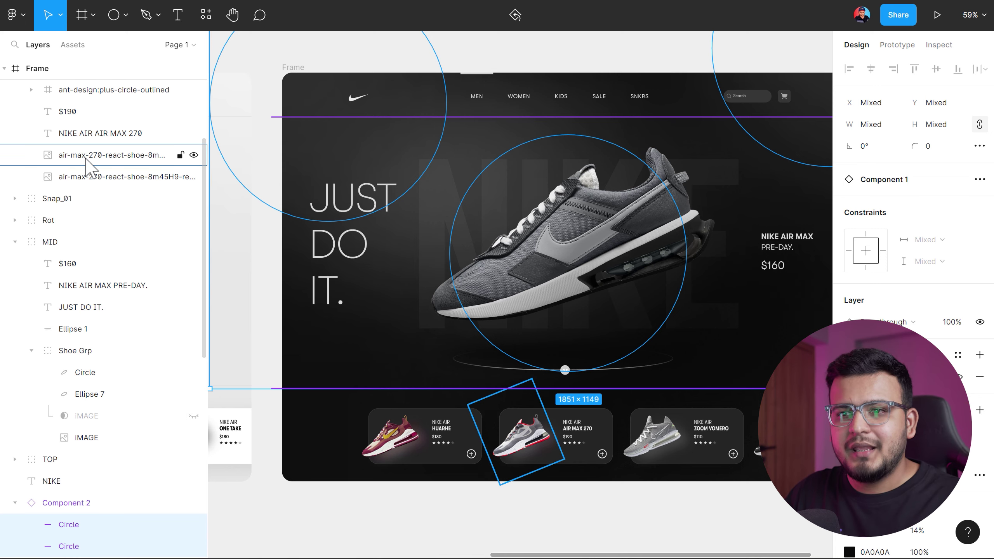